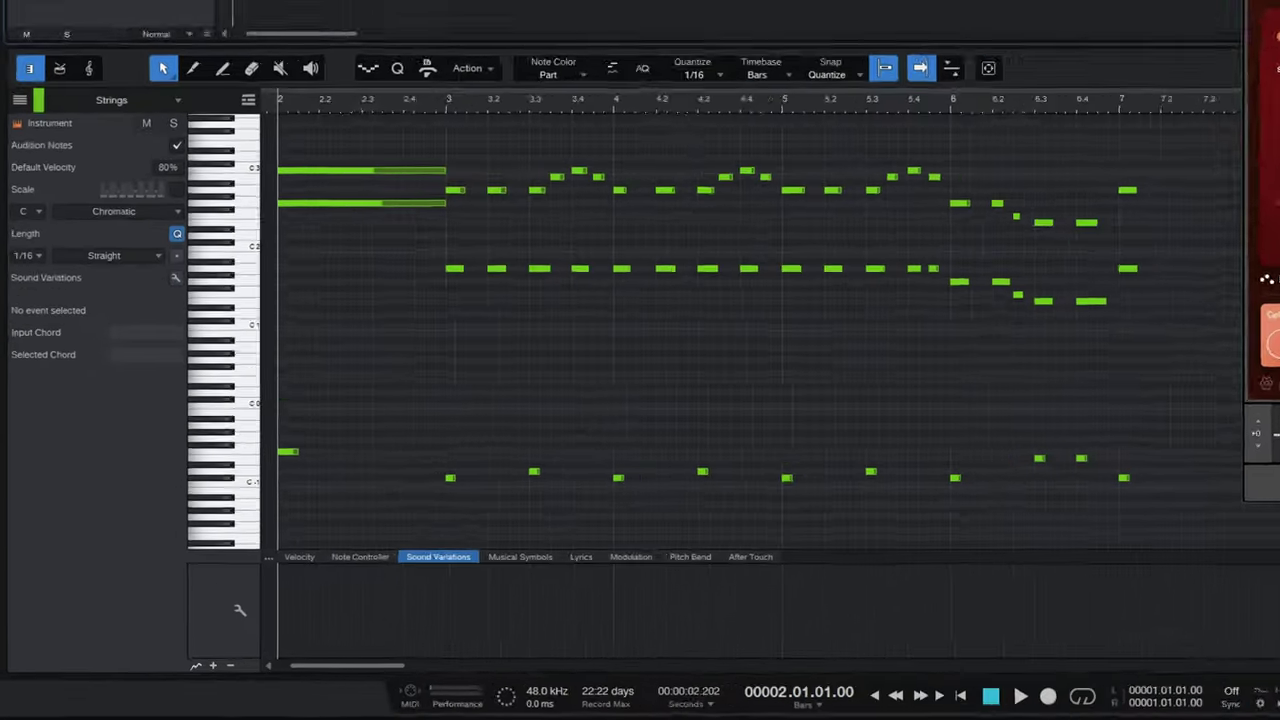
Step: Play the Strings part from the start of bar 2, then briefly audition it from 3.3
{"action": "key", "text": "space"}
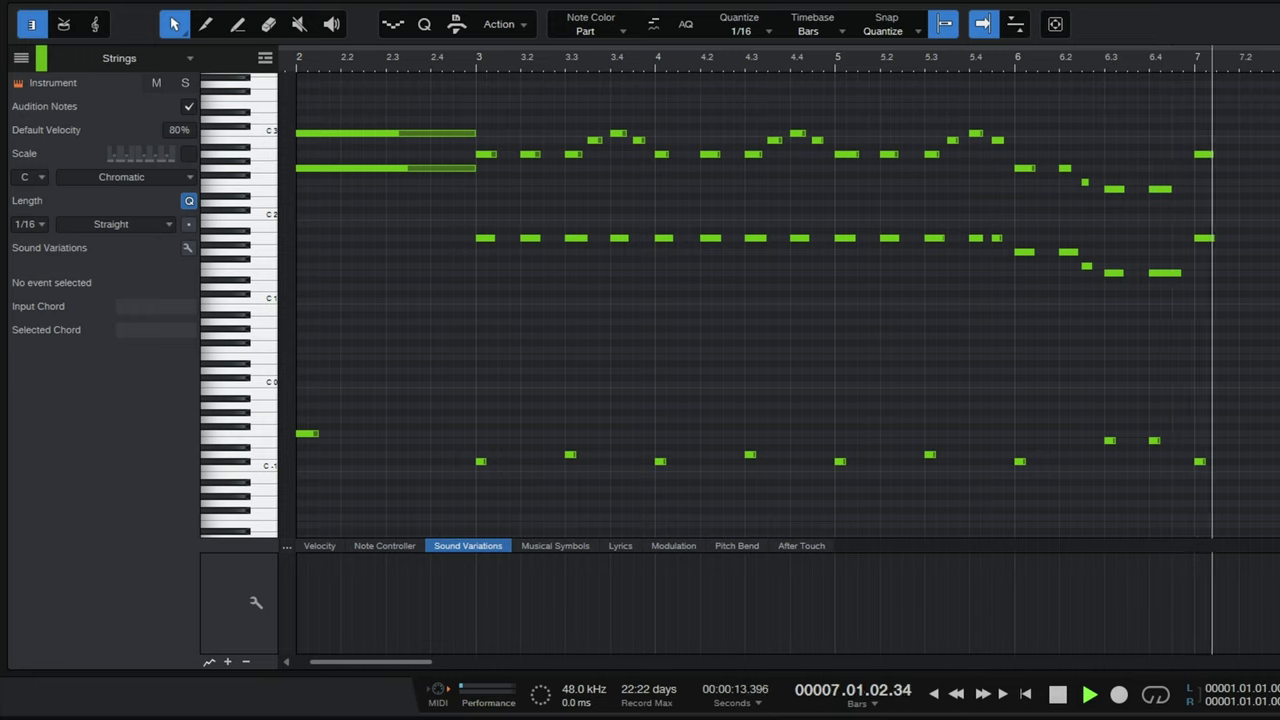
{"action": "key", "text": "space"}
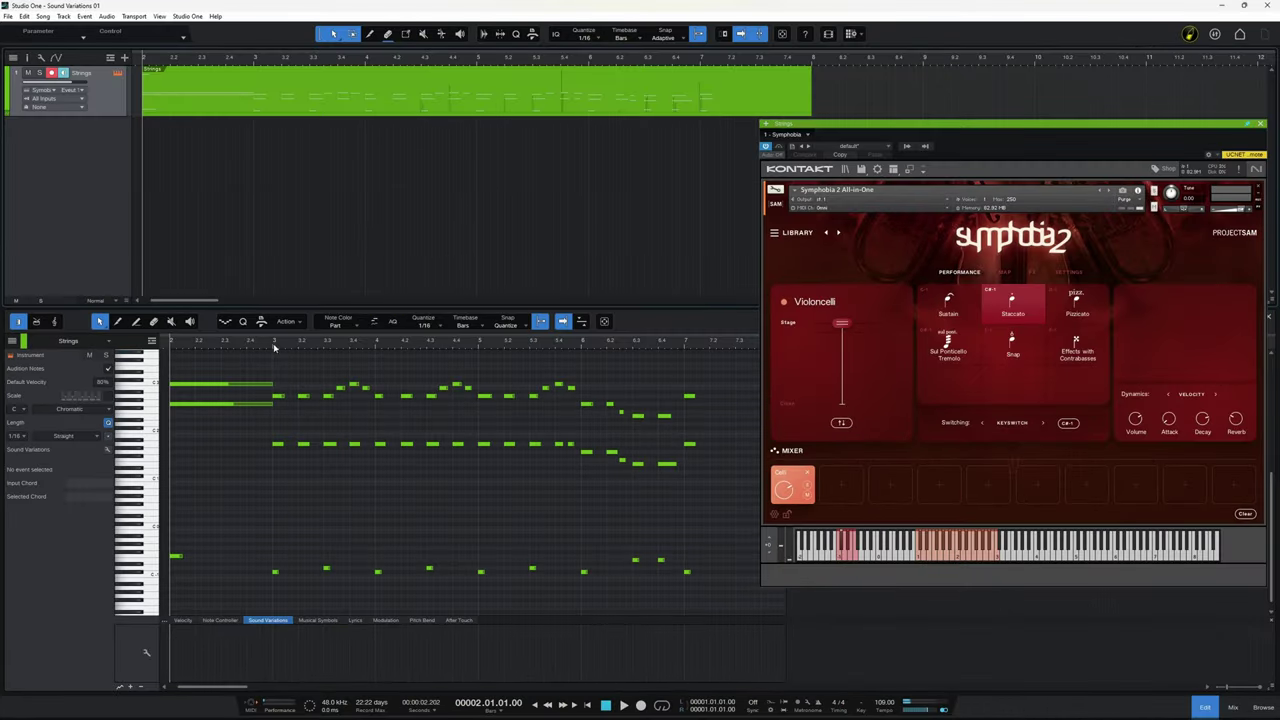
{"action": "left_click", "coordinate": [272, 343]}
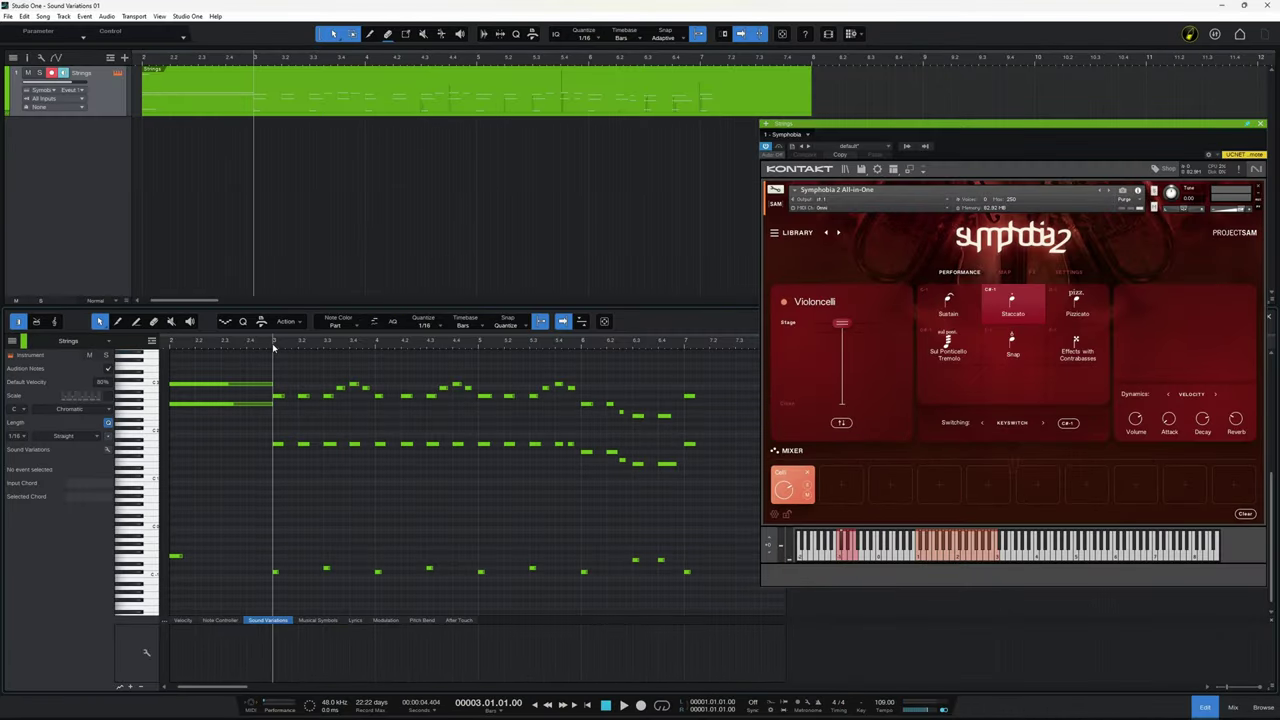
{"action": "left_click", "coordinate": [324, 343]}
{"action": "key", "text": "space"}
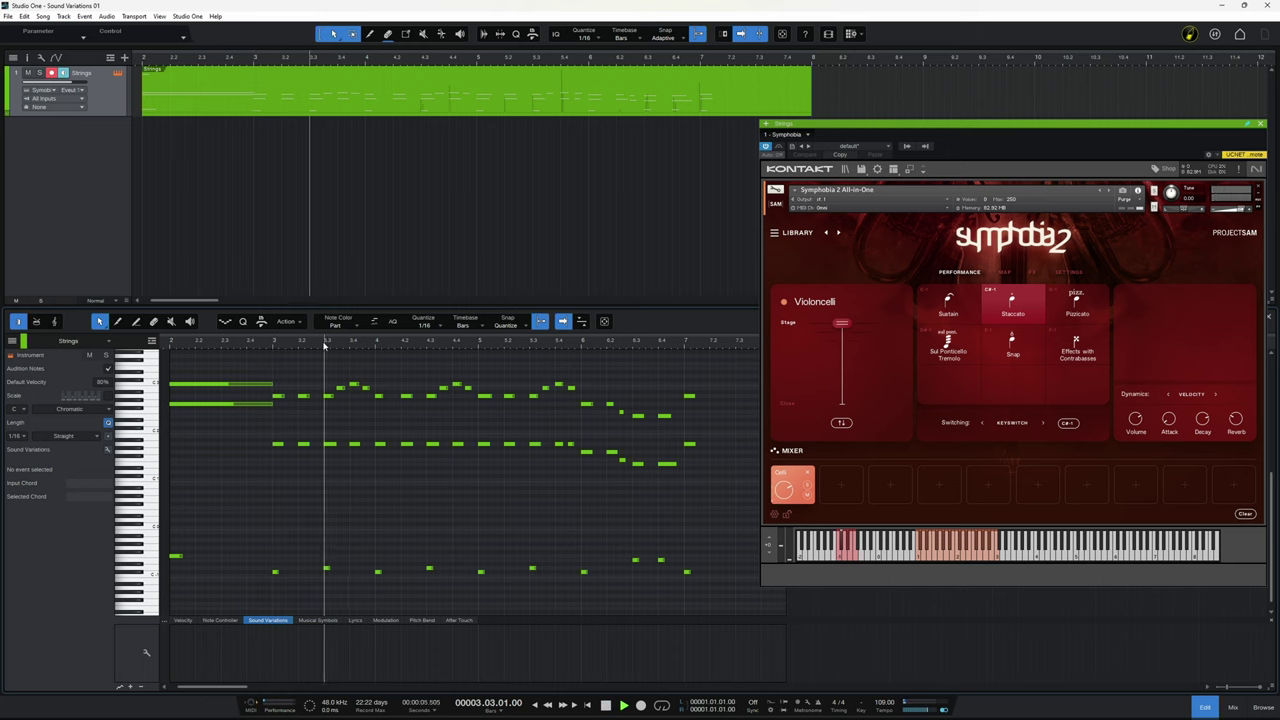
{"action": "key", "text": "space"}
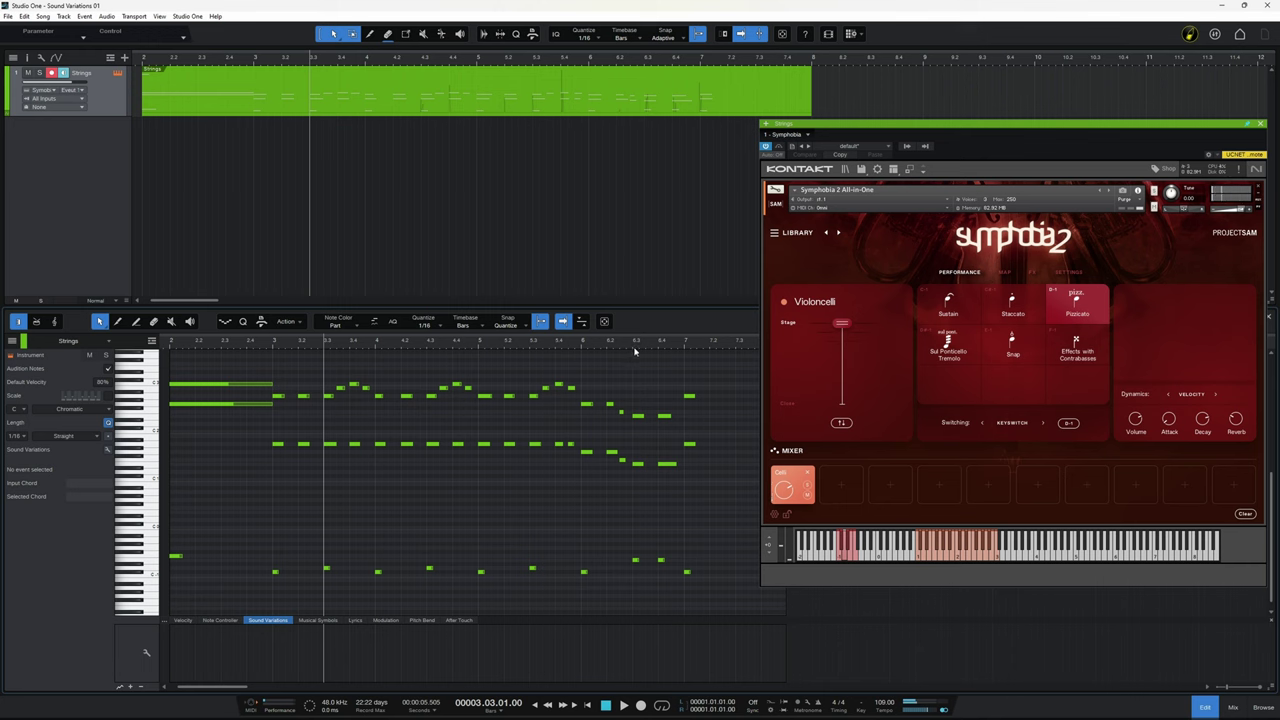
Step: Audition the Strings part briefly from 6.3, then again from the start of bar 2
{"action": "left_click", "coordinate": [633, 346]}
{"action": "key", "text": "space"}
{"action": "key", "text": "space"}
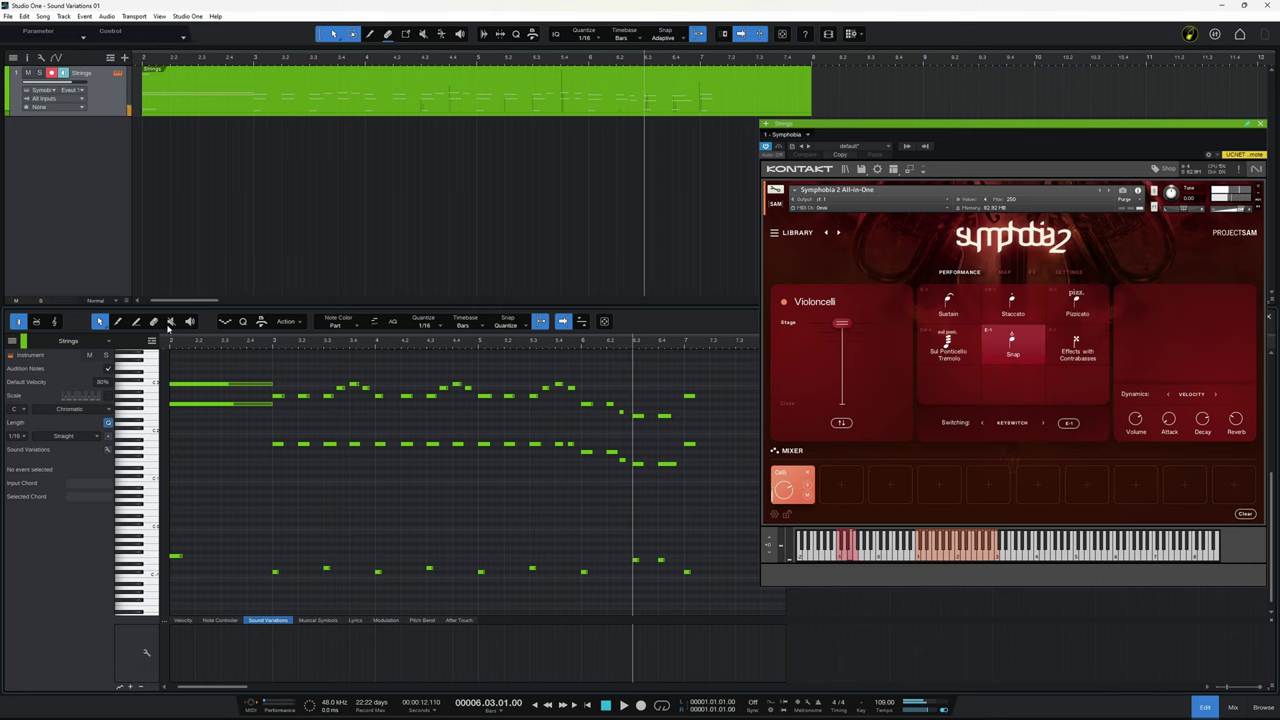
{"action": "left_click", "coordinate": [170, 346]}
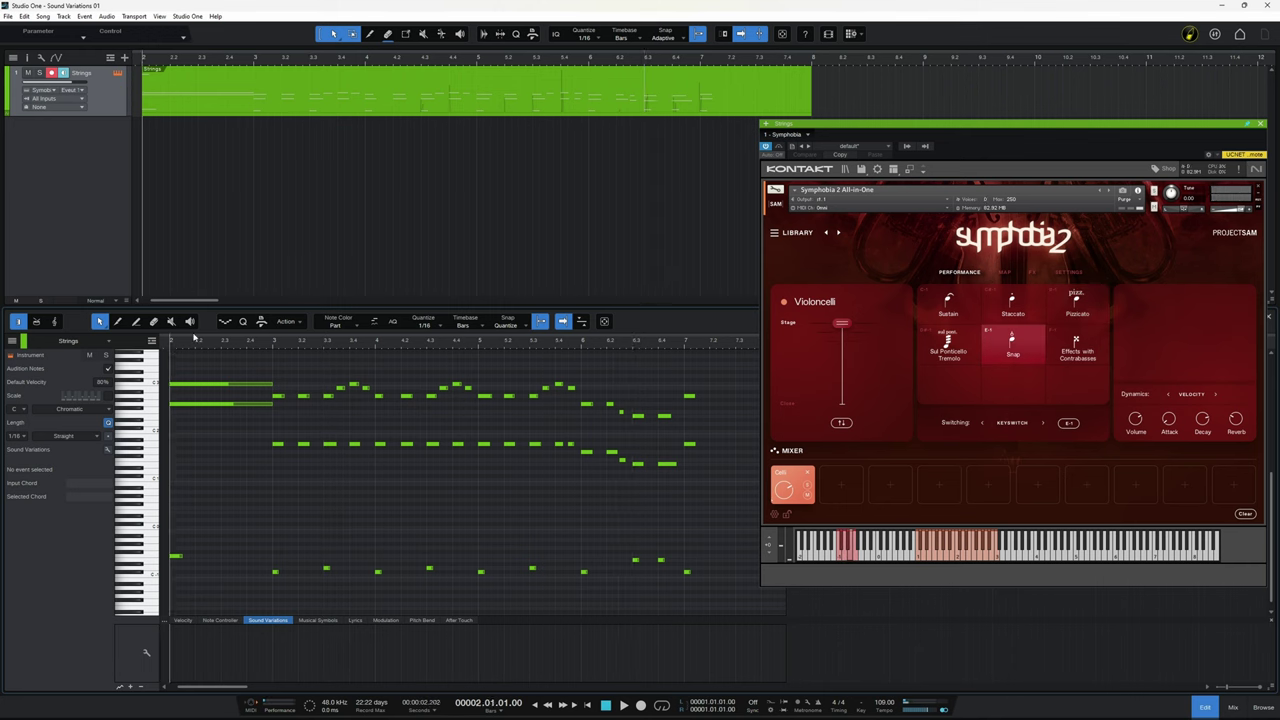
{"action": "key", "text": "space"}
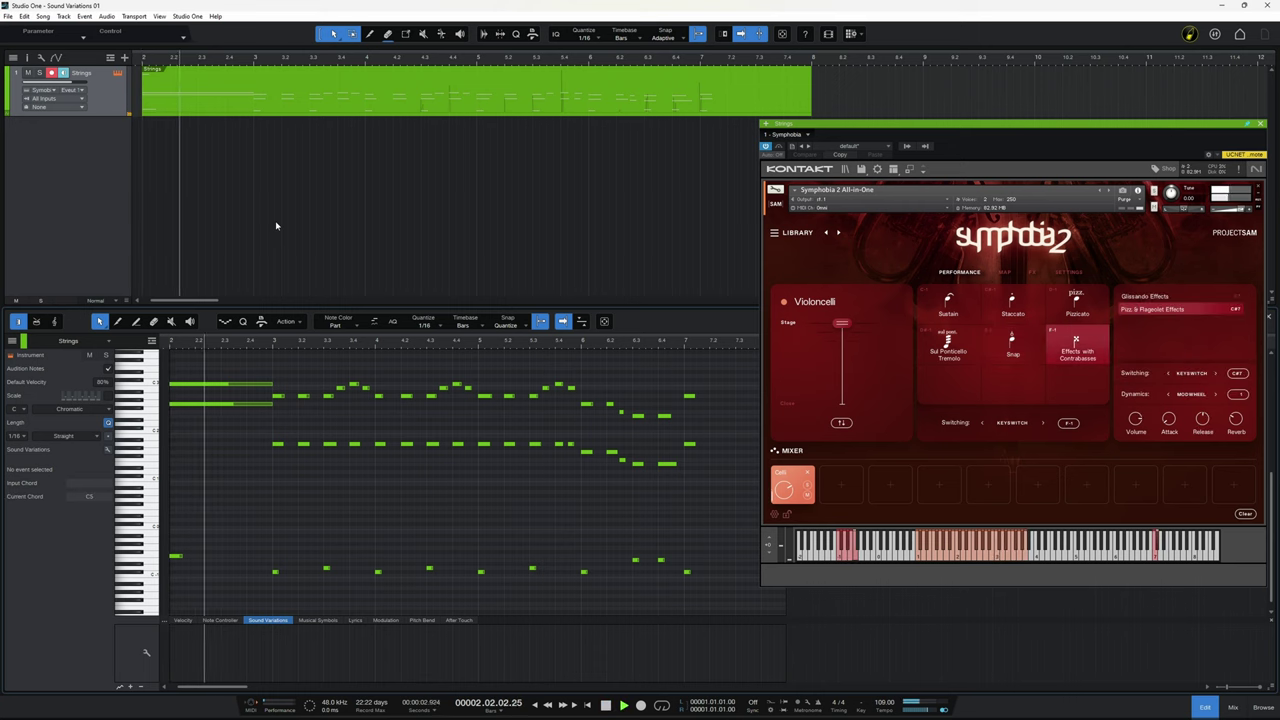
{"action": "key", "text": "space"}
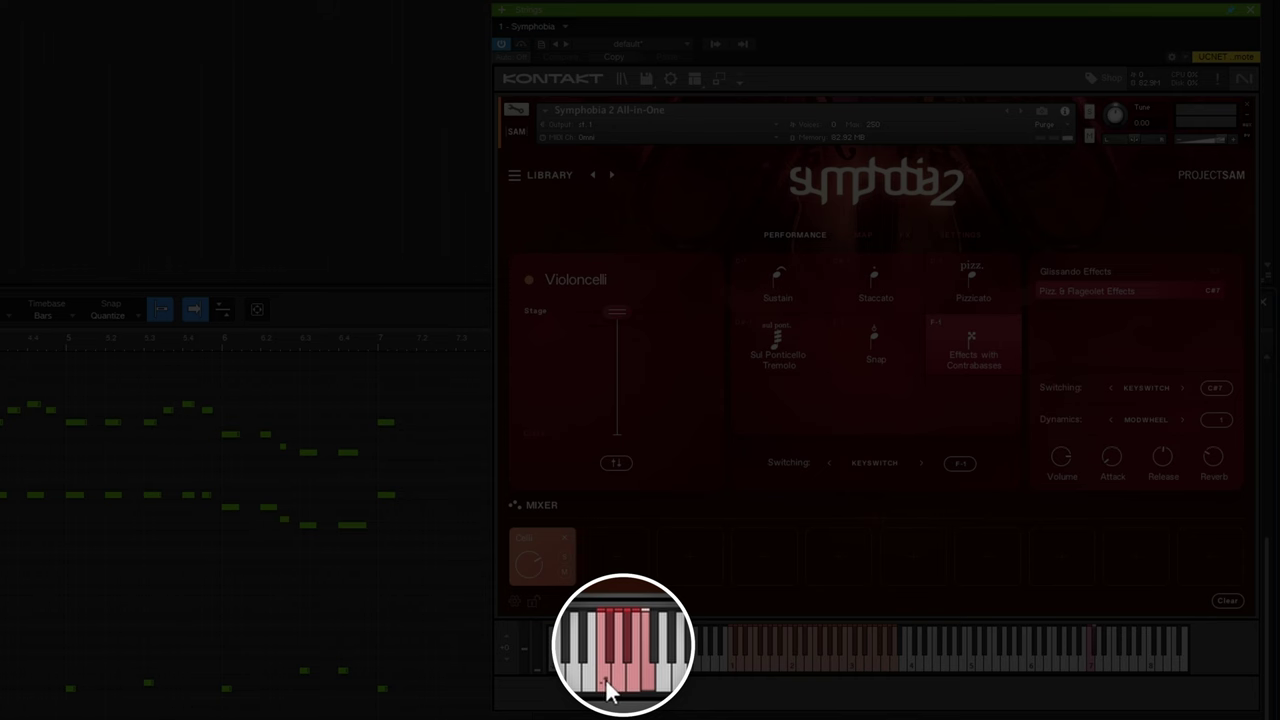
Step: Trigger the Violoncelli keyswitches between C-1 and F-1 up and down Kontakt's on-screen keyboard to compare the articulations
{"action": "left_click", "coordinate": [614, 665]}
{"action": "left_click", "coordinate": [623, 665]}
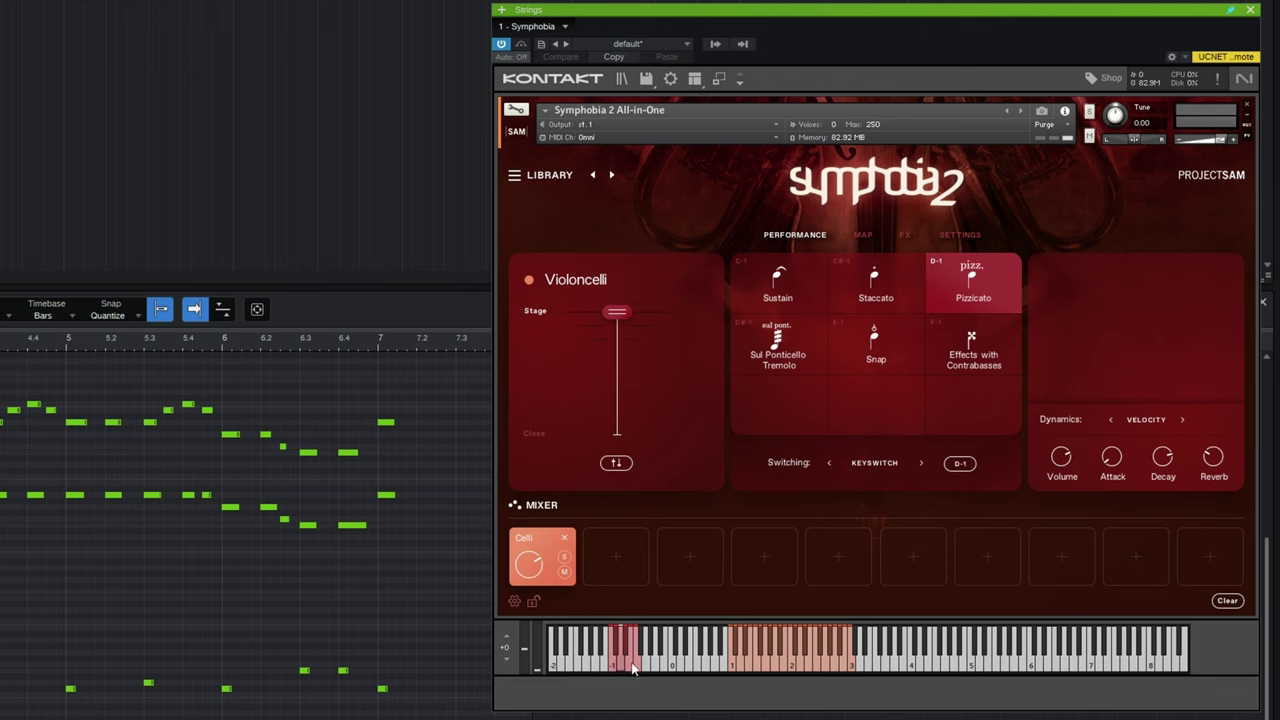
{"action": "left_click", "coordinate": [632, 668]}
{"action": "left_click", "coordinate": [641, 668]}
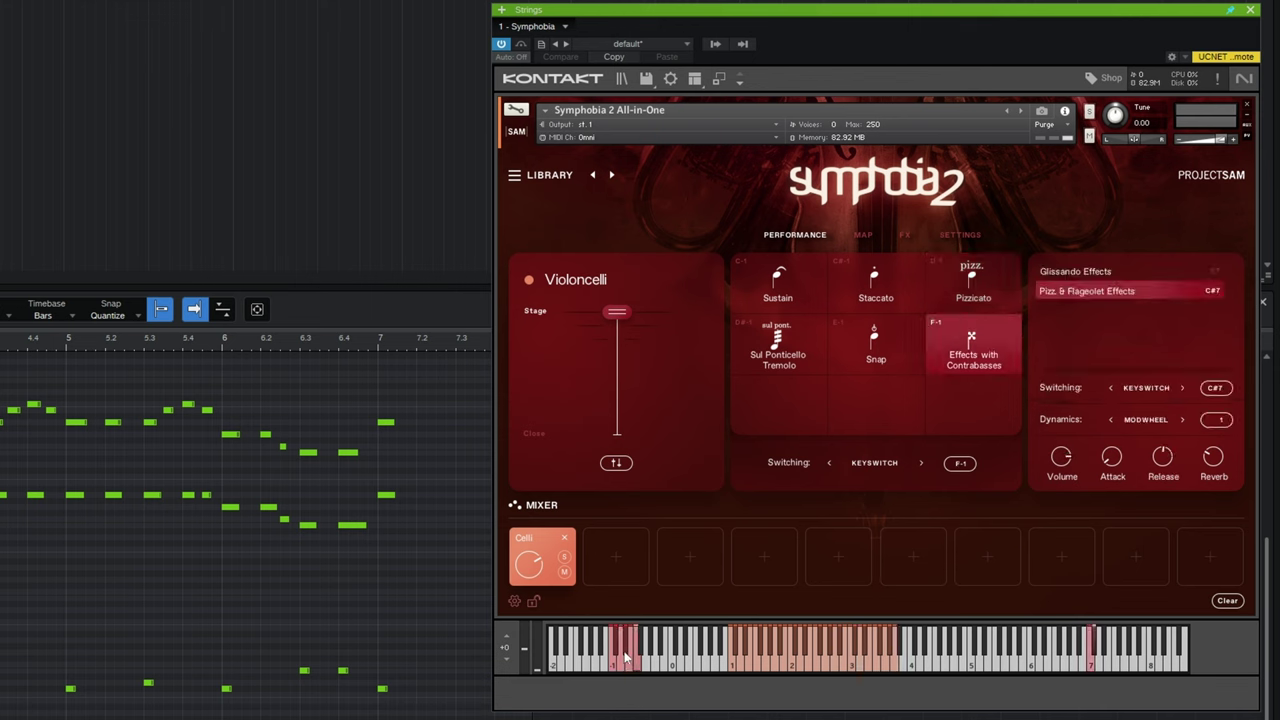
{"action": "left_click", "coordinate": [626, 656]}
{"action": "left_click", "coordinate": [619, 655]}
{"action": "left_click", "coordinate": [614, 668]}
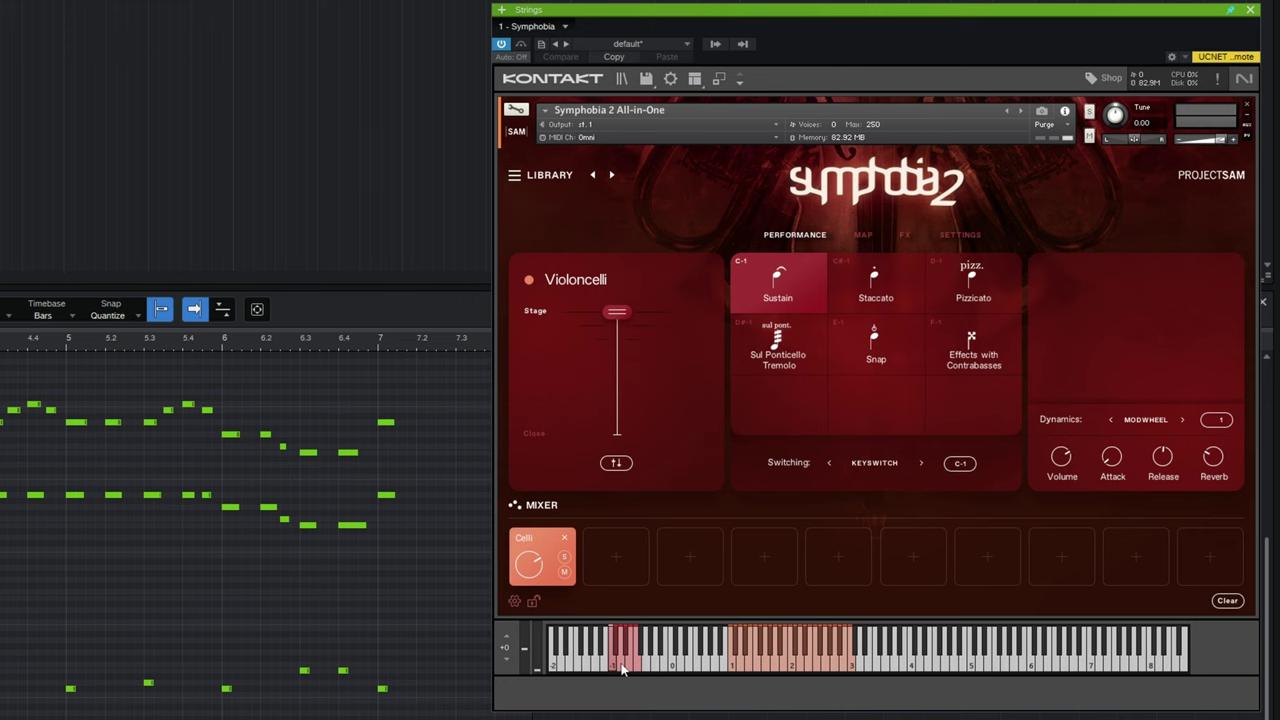
{"action": "left_click", "coordinate": [623, 667]}
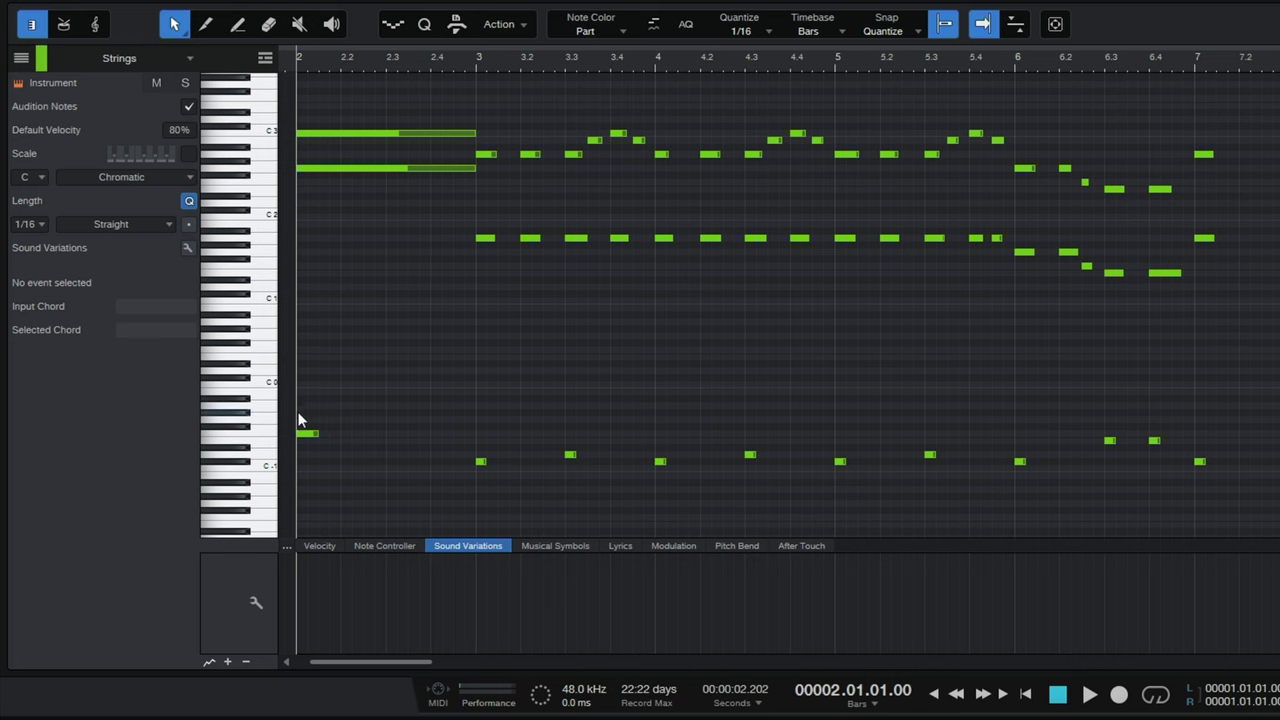
Step: Select all the low keyswitch notes, inspect the extra keyswitch note near C7 at bar 2, and clear the selection
{"action": "left_click_drag", "start_coordinate": [287, 410], "coordinate": [1232, 489]}
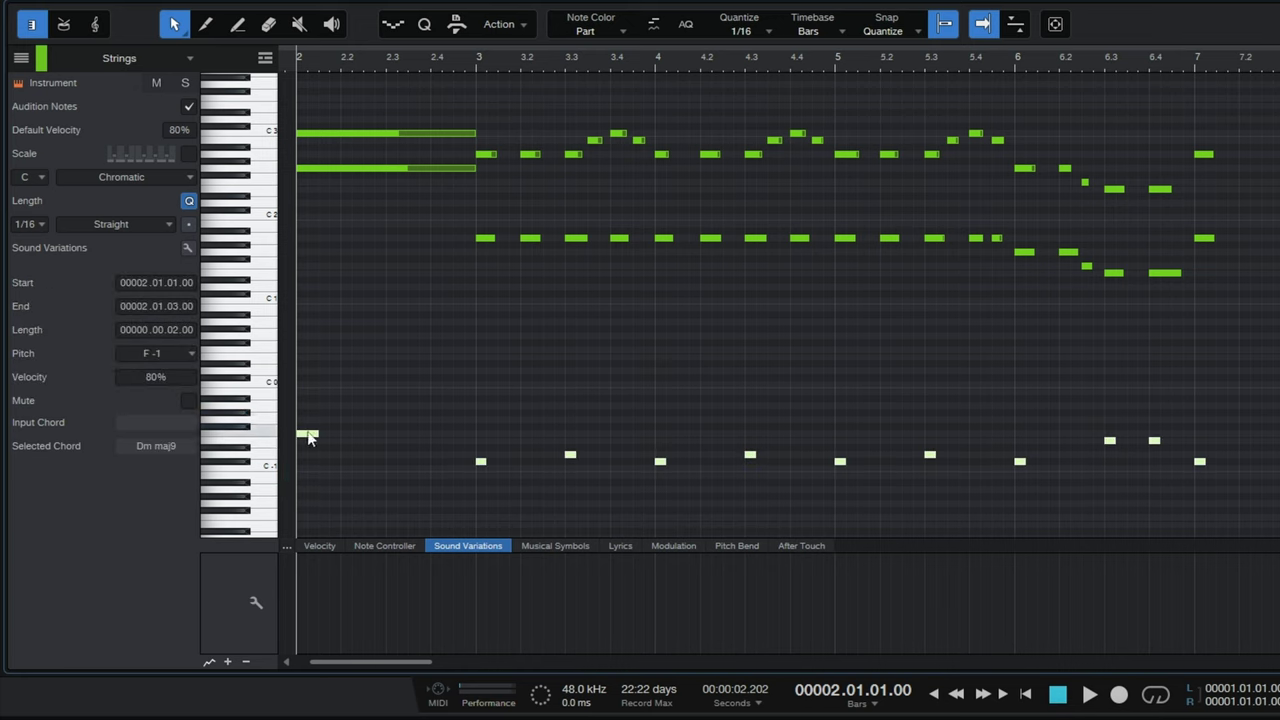
{"action": "scroll", "coordinate": [330, 340], "scroll_direction": "up", "scroll_amount": 5}
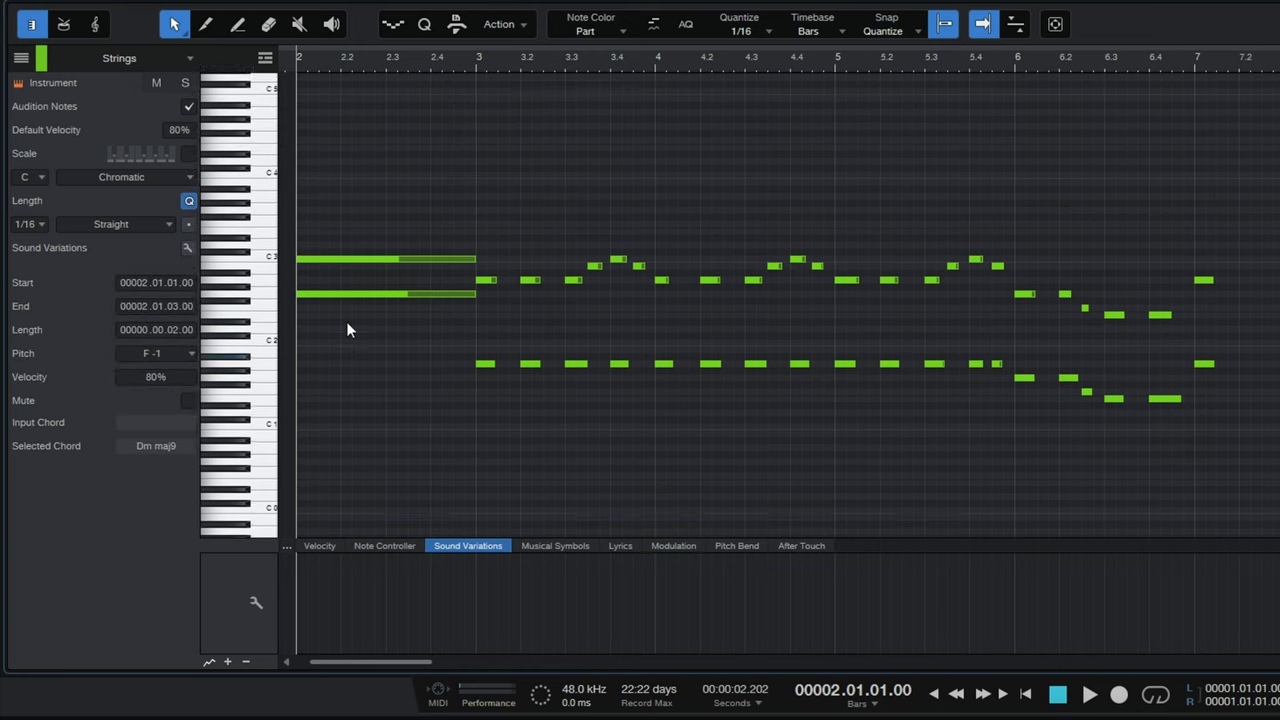
{"action": "scroll", "coordinate": [360, 313], "scroll_direction": "up", "scroll_amount": 3}
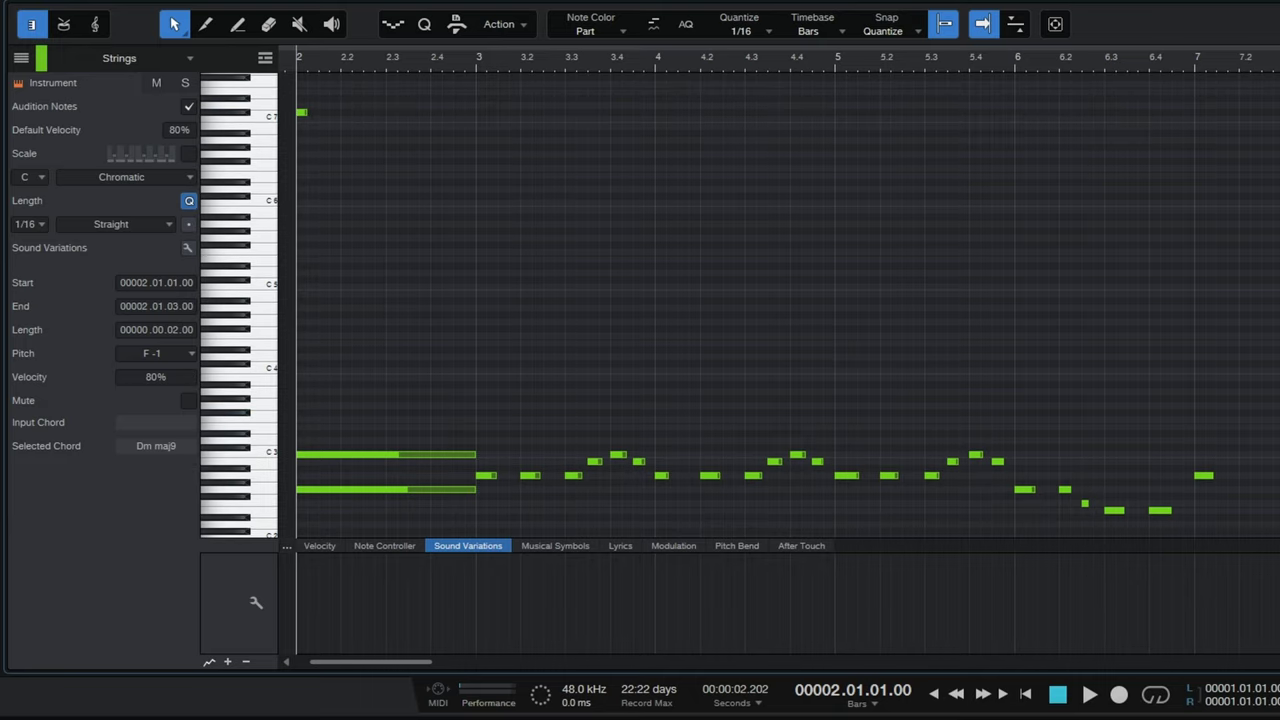
{"action": "scroll", "coordinate": [738, 305], "scroll_direction": "down", "scroll_amount": 8}
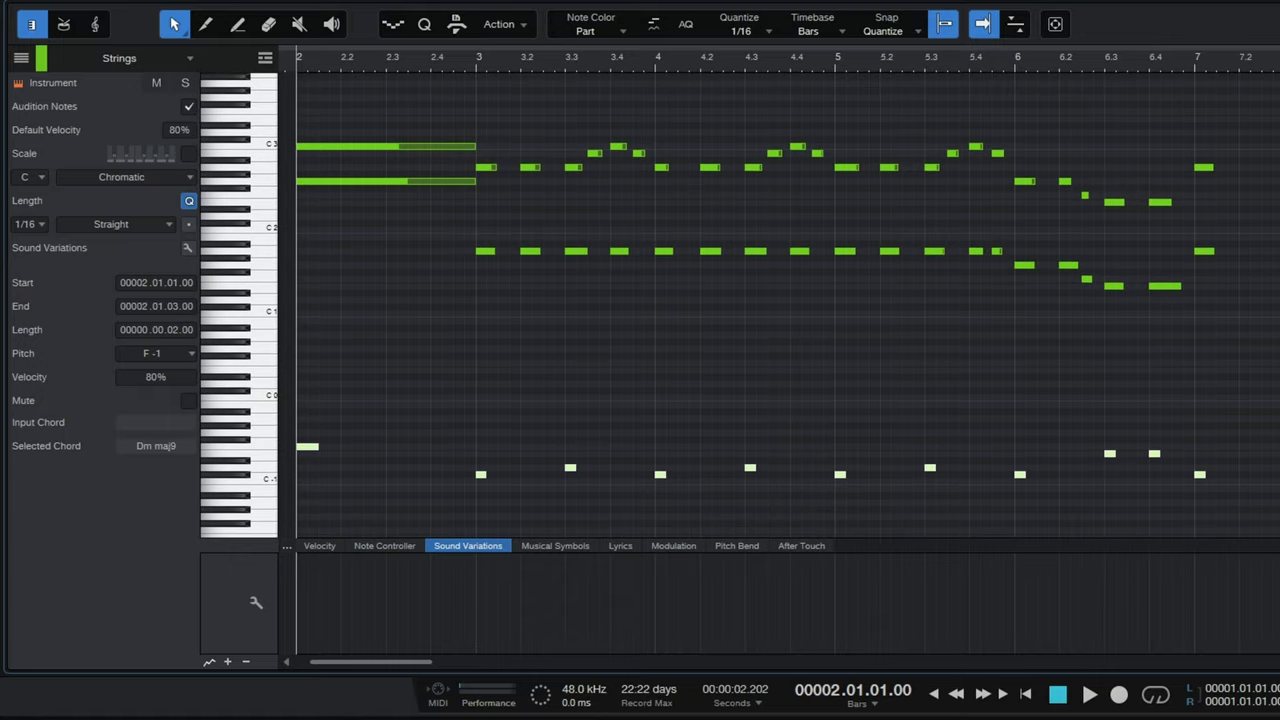
{"action": "left_click", "coordinate": [444, 388]}
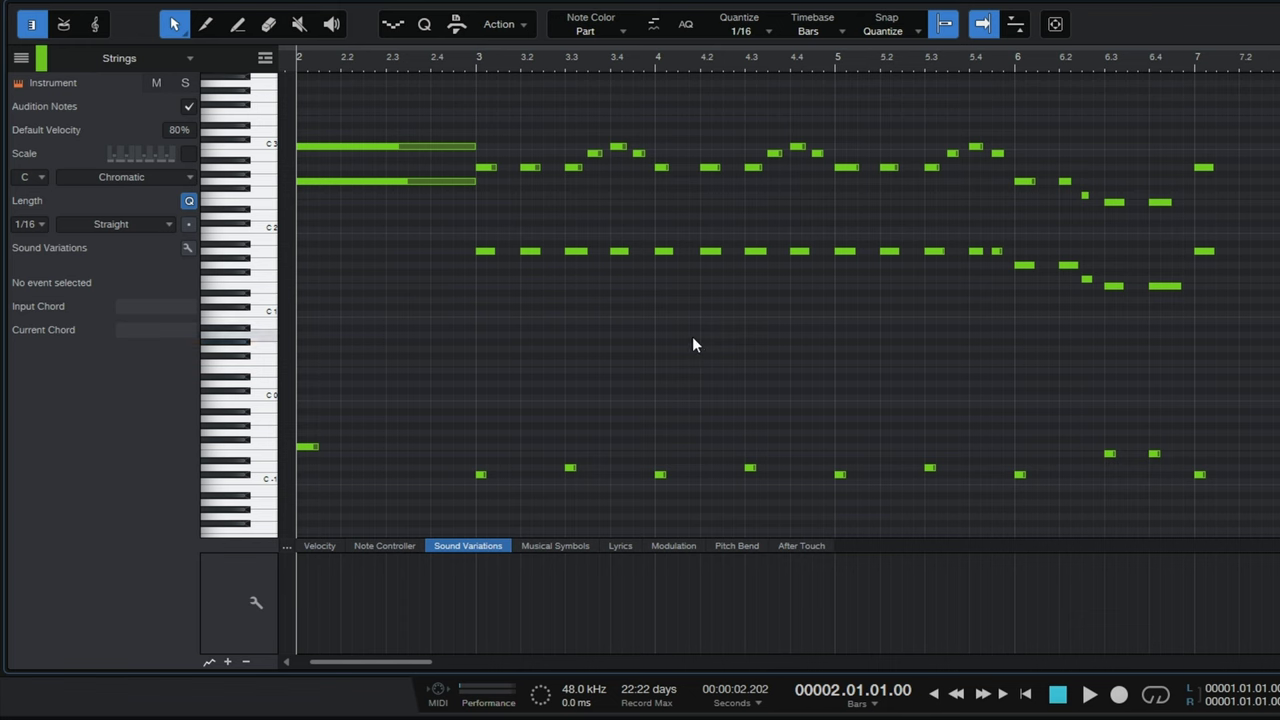
Step: Audition the Strings part from 6.3, directly at a low keyswitch note
{"action": "left_click", "coordinate": [1105, 70]}
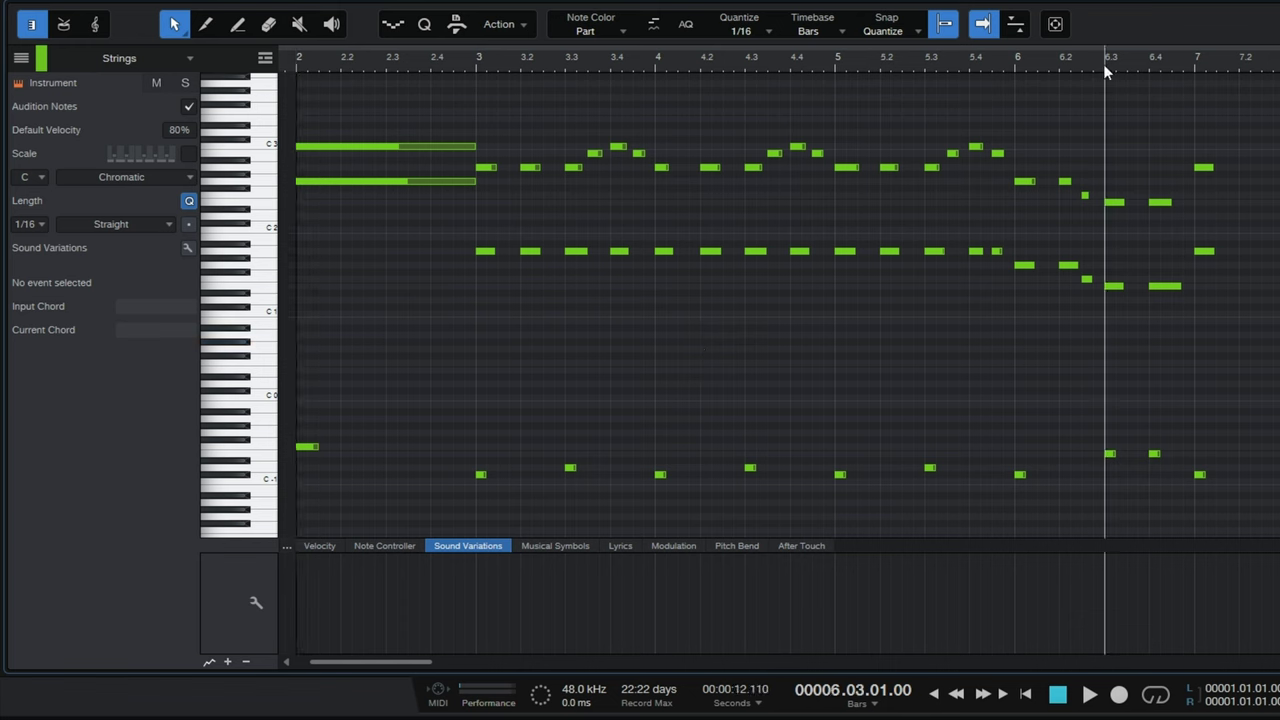
{"action": "key", "text": "space"}
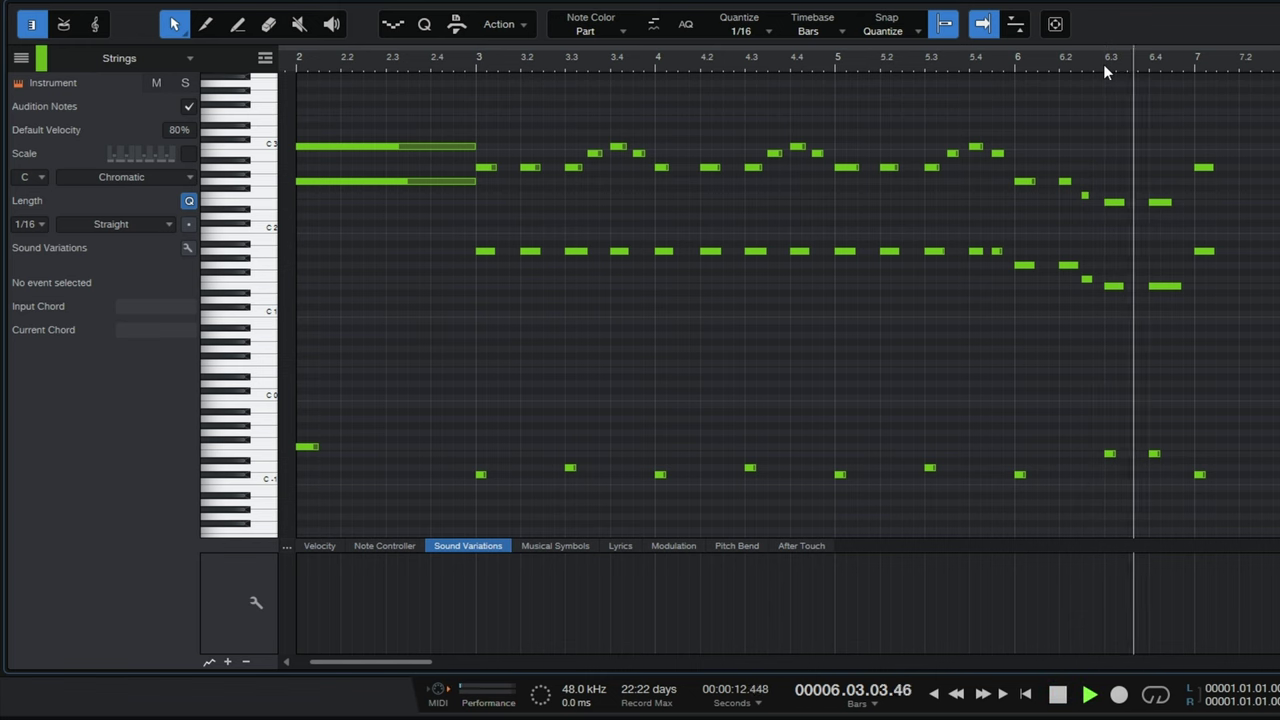
{"action": "key", "text": "space"}
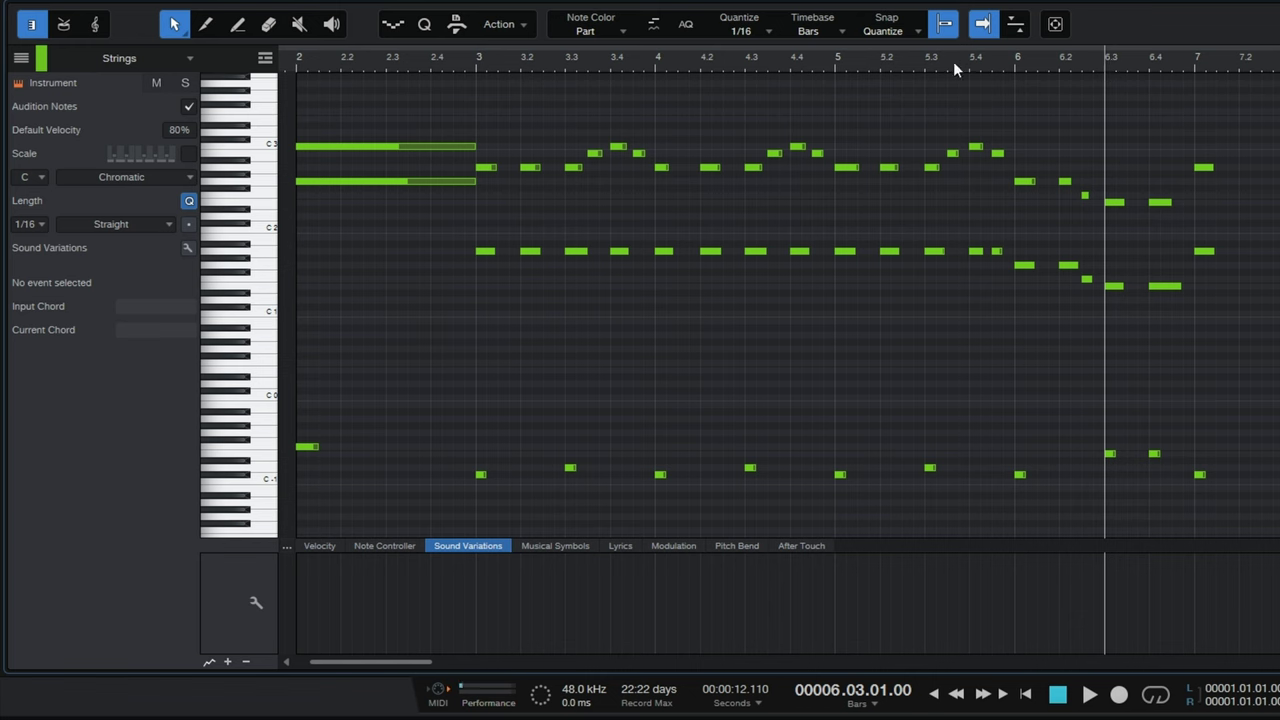
Step: Audition the held notes in bar 2 from mid-bar, past their keyswitch, then from the start of the bar
{"action": "left_click", "coordinate": [374, 62]}
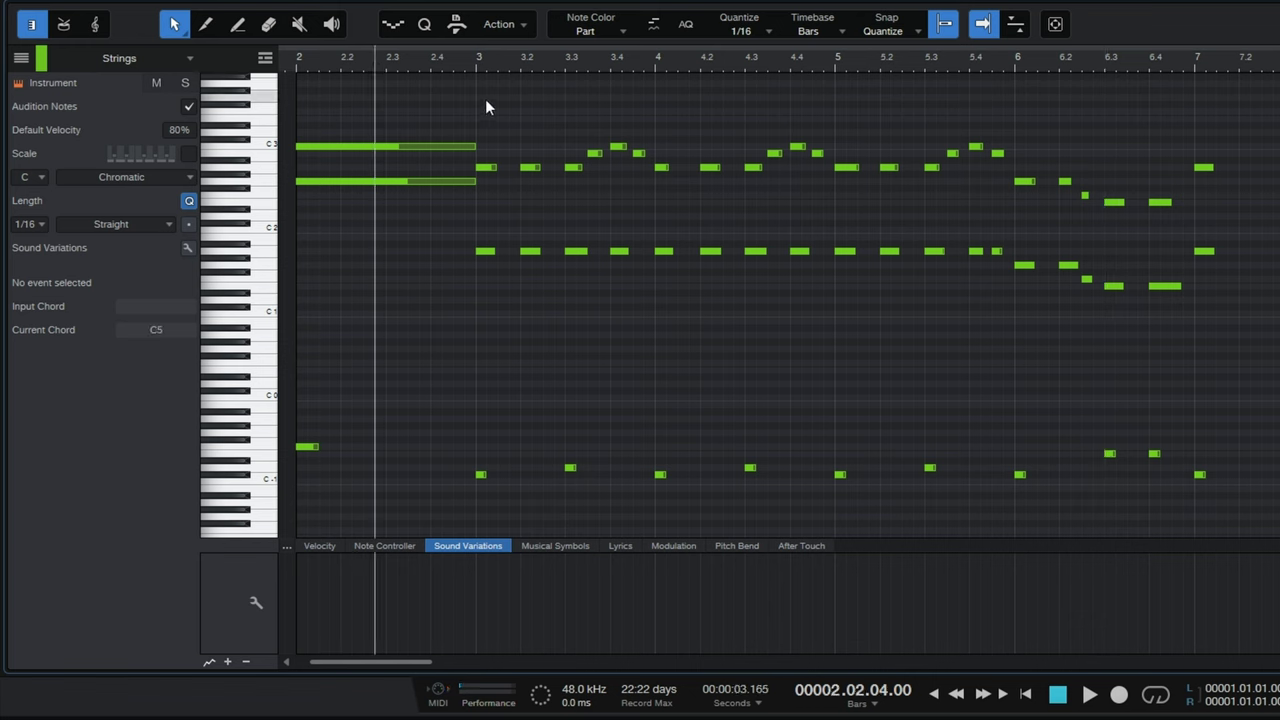
{"action": "key", "text": "space"}
{"action": "key", "text": "space"}
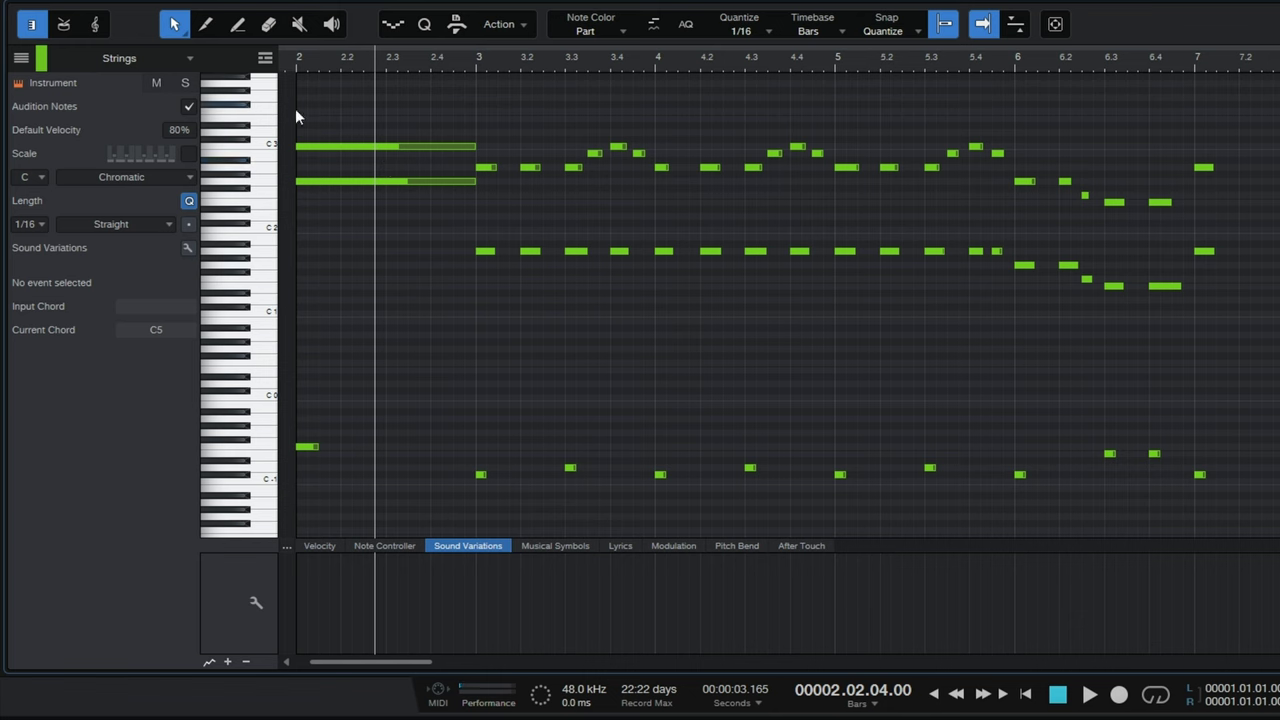
{"action": "left_click", "coordinate": [297, 57]}
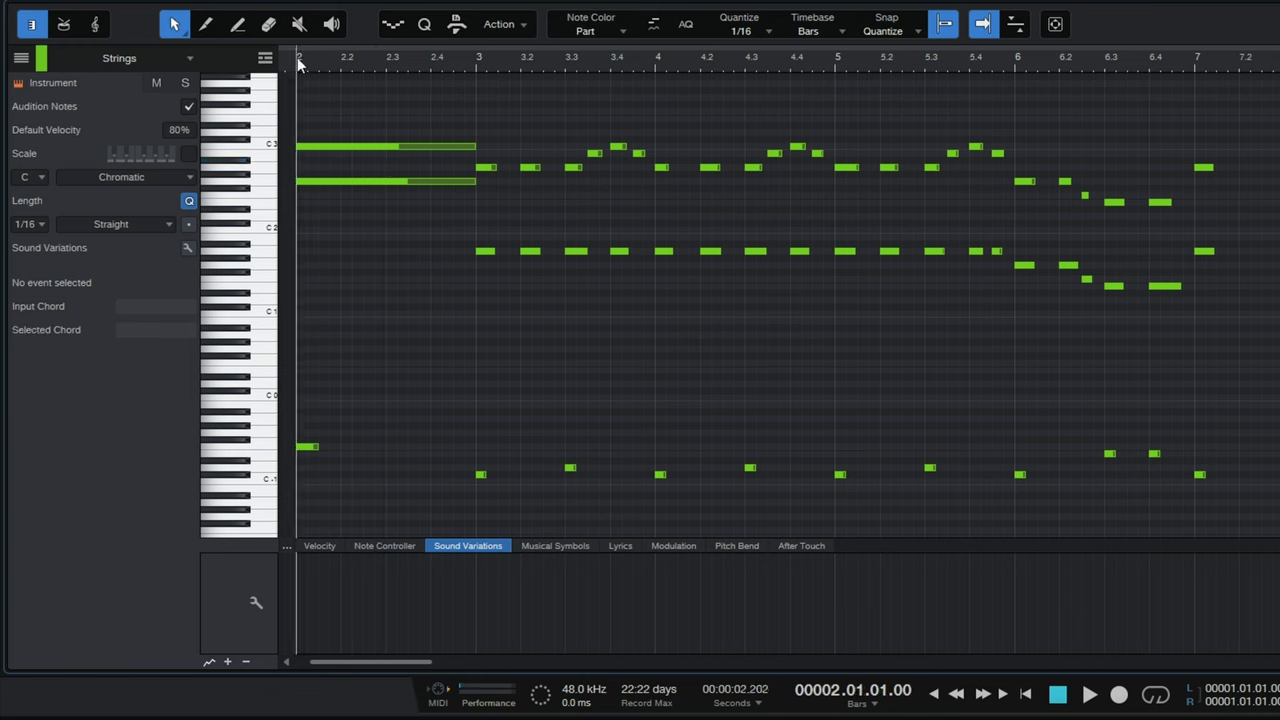
{"action": "key", "text": "space"}
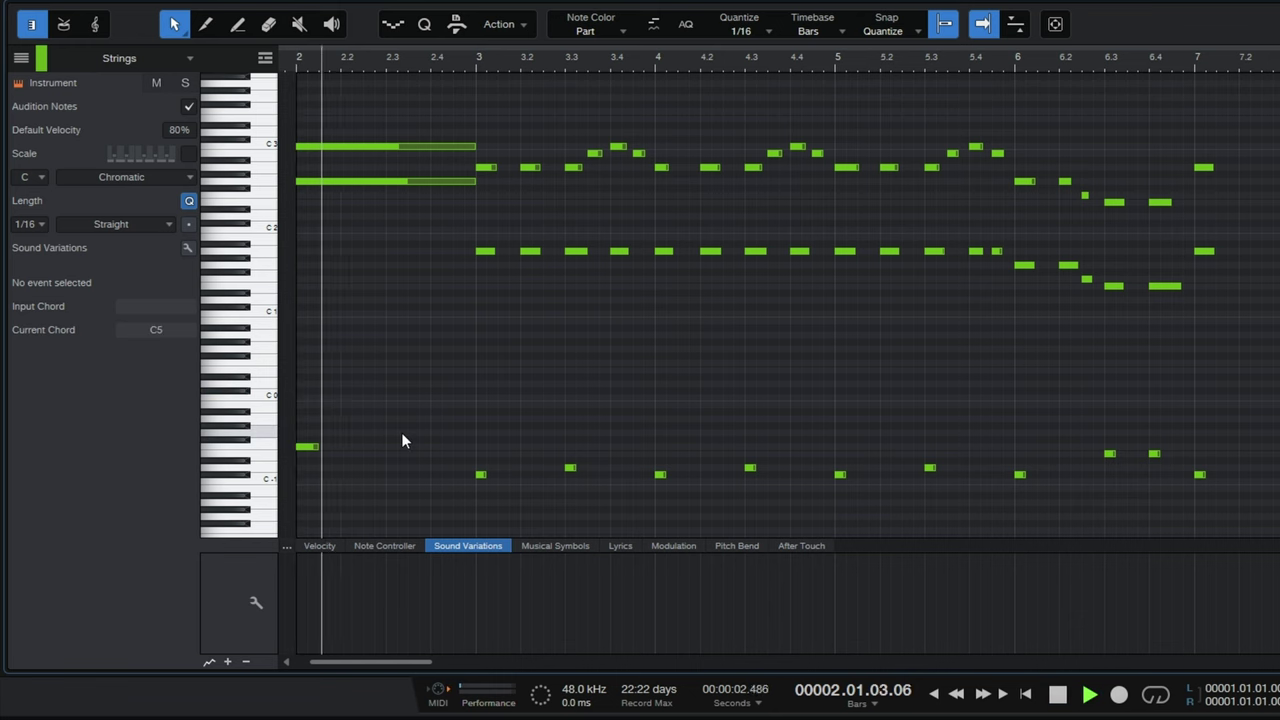
{"action": "key", "text": "space"}
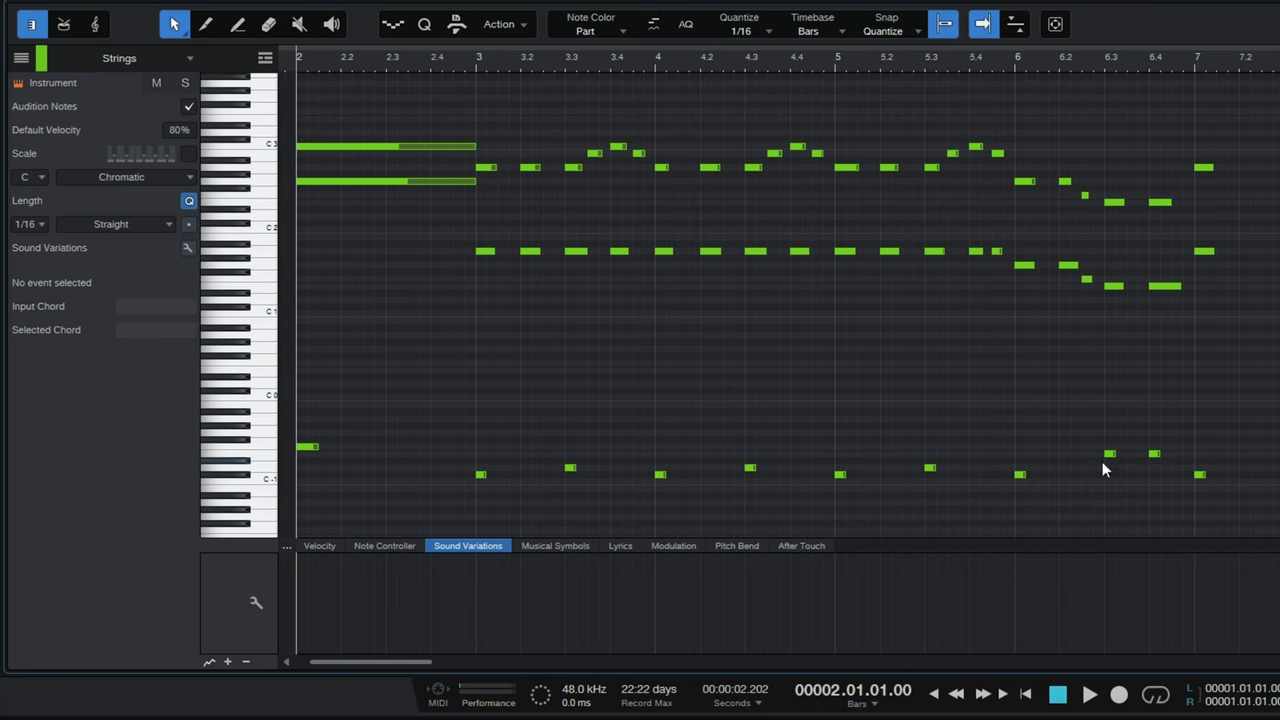
Step: Show the Strings part as a score to examine the keyswitch notes, then return to the piano view
{"action": "left_click", "coordinate": [96, 25]}
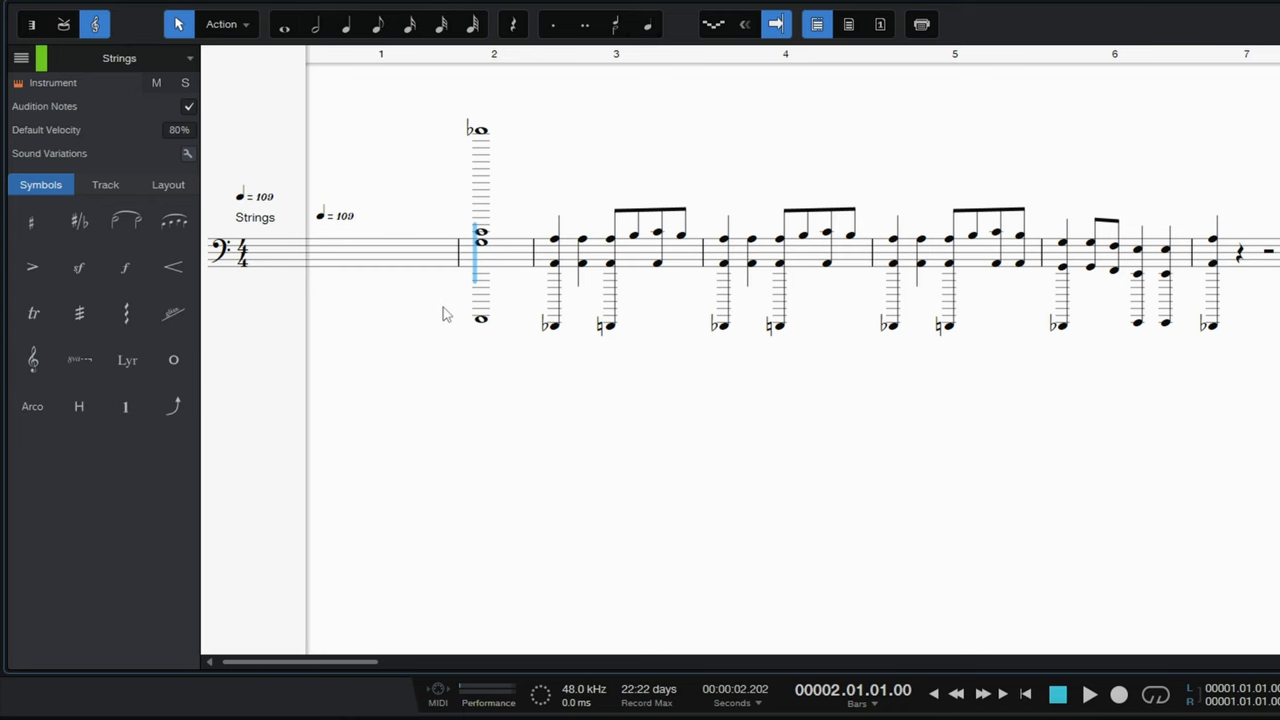
{"action": "left_click", "coordinate": [27, 27]}
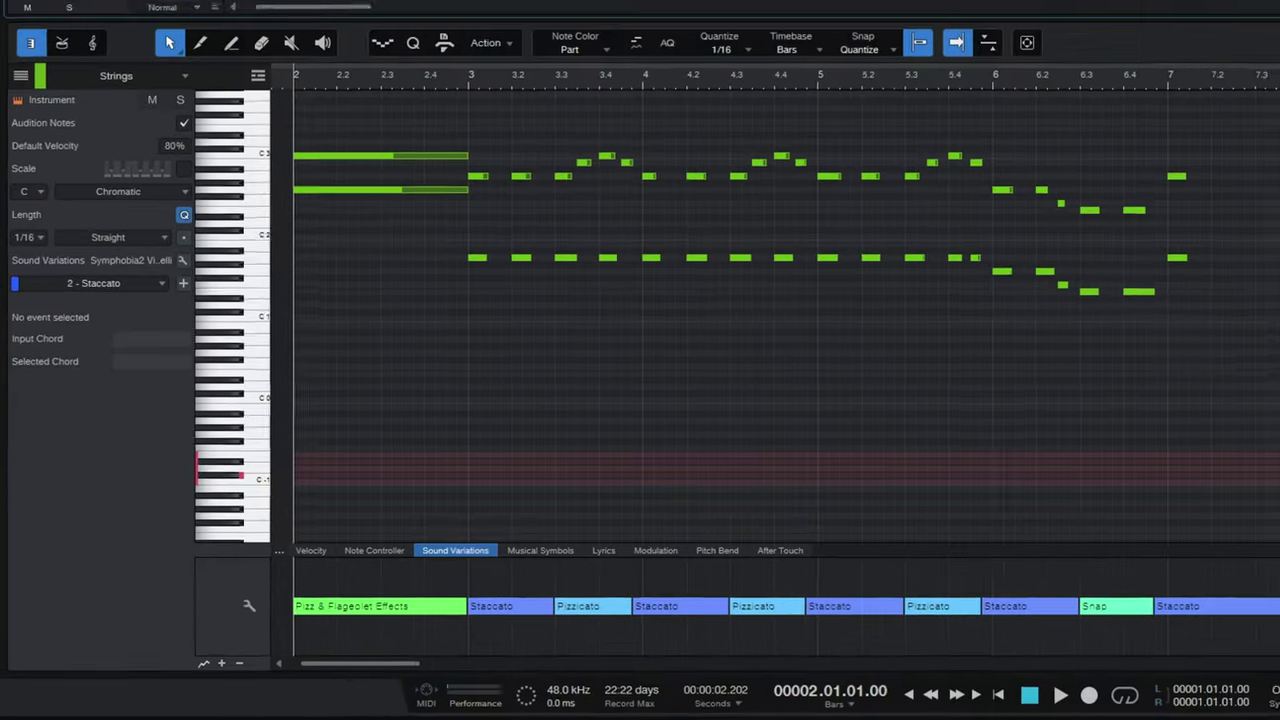
Step: Play the Strings part from bar 2 through bar 7 using its Sound Variations lane
{"action": "key", "text": "space"}
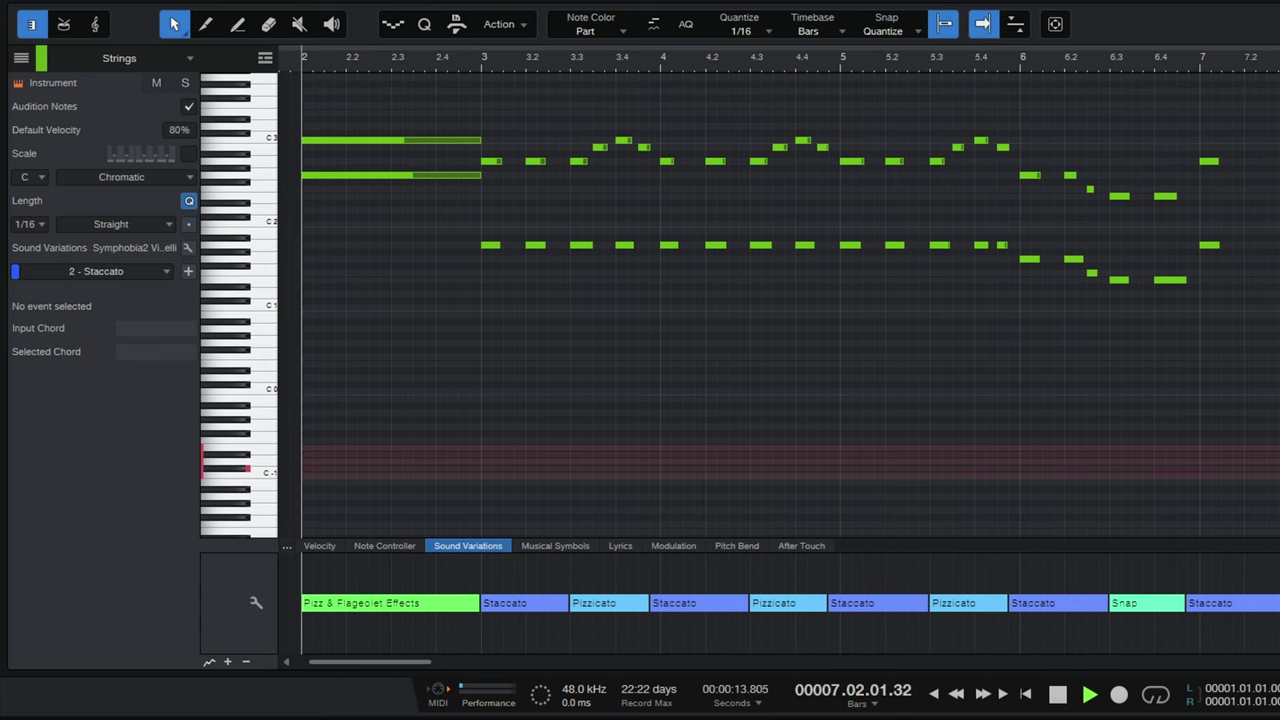
{"action": "key", "text": "space"}
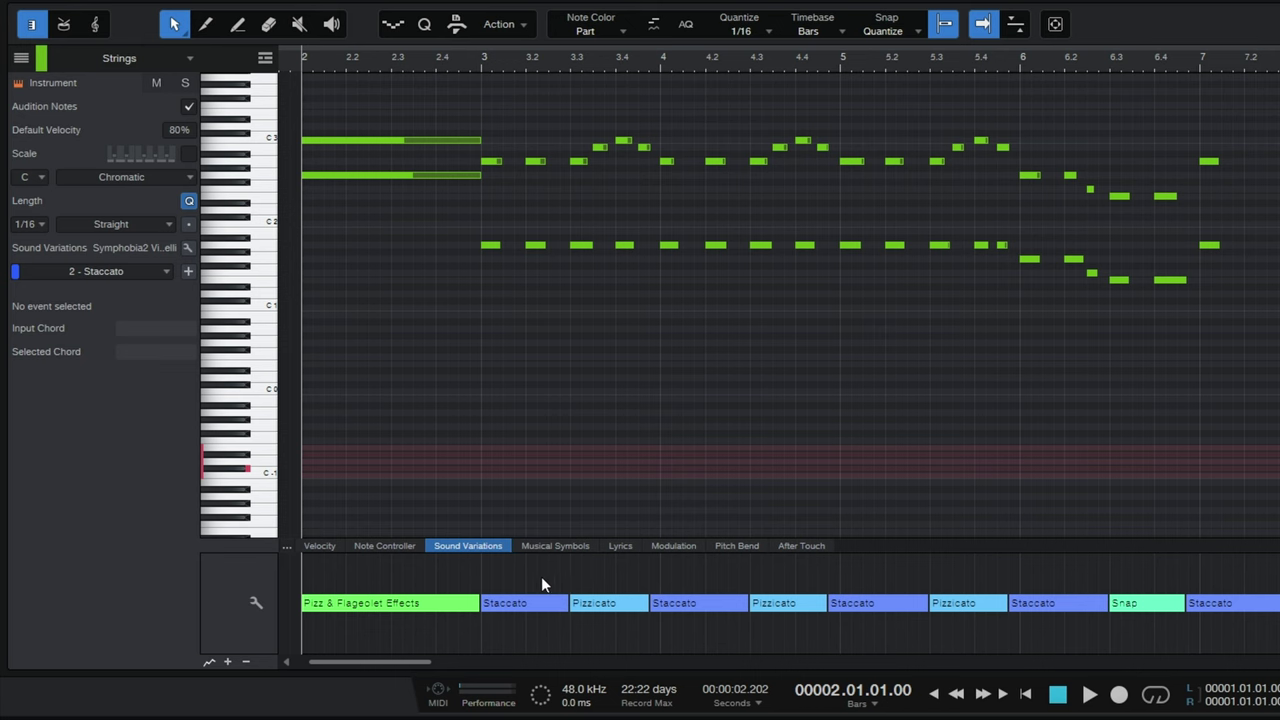
Step: Audition the Strings part directly from 2.3, 6.3 and 3.2, inside its Pizz & Flageolet Effects, Snap and Staccato variations
{"action": "left_click", "coordinate": [391, 59]}
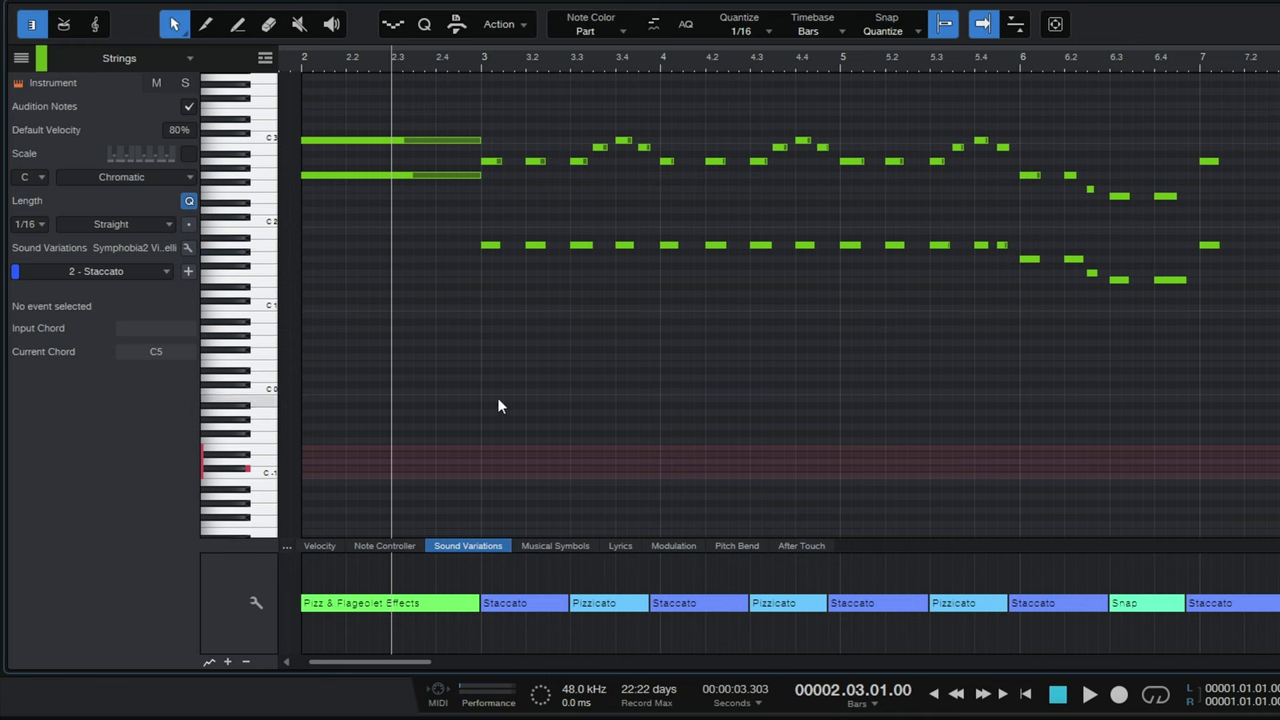
{"action": "key", "text": "space"}
{"action": "key", "text": "space"}
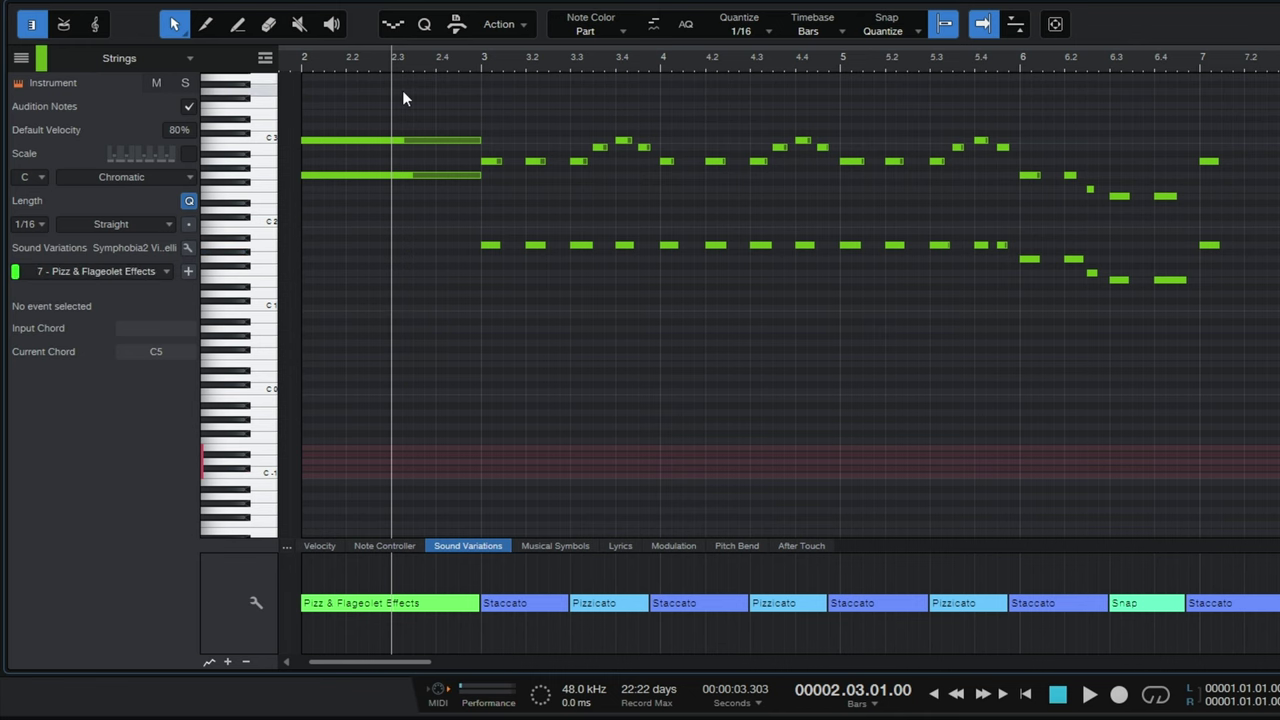
{"action": "left_click", "coordinate": [1108, 62]}
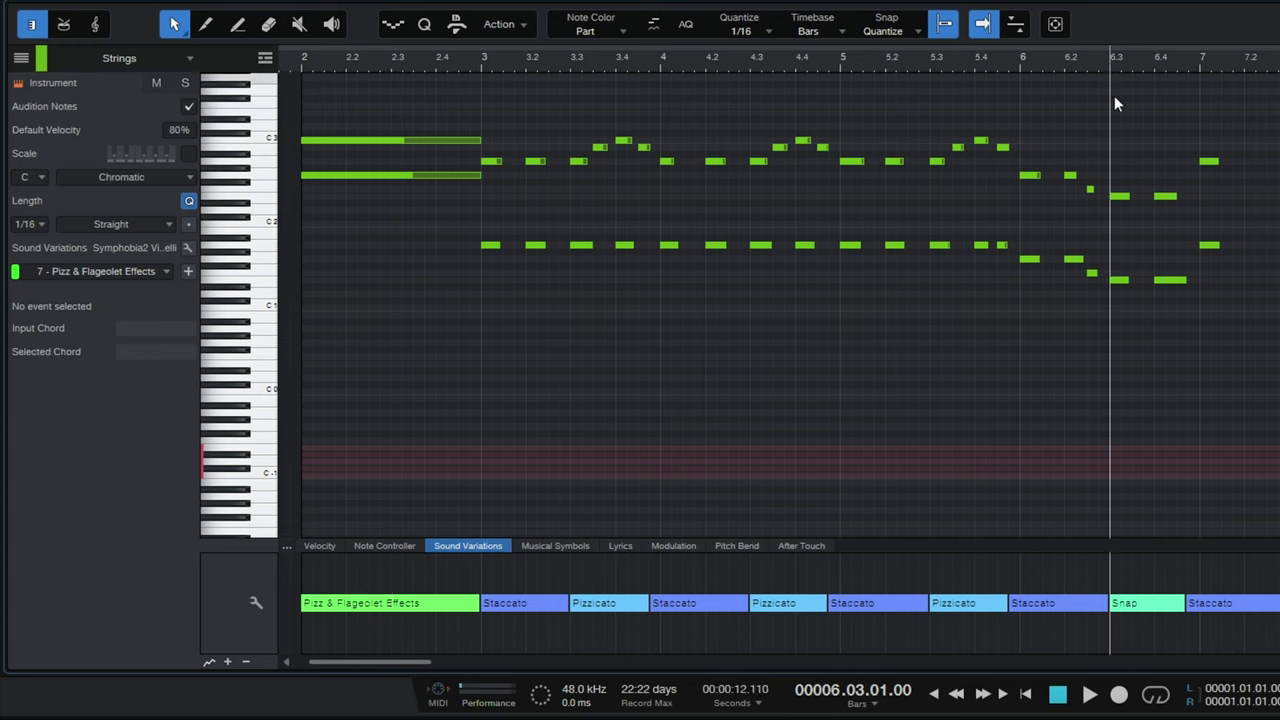
{"action": "key", "text": "space"}
{"action": "key", "text": "space"}
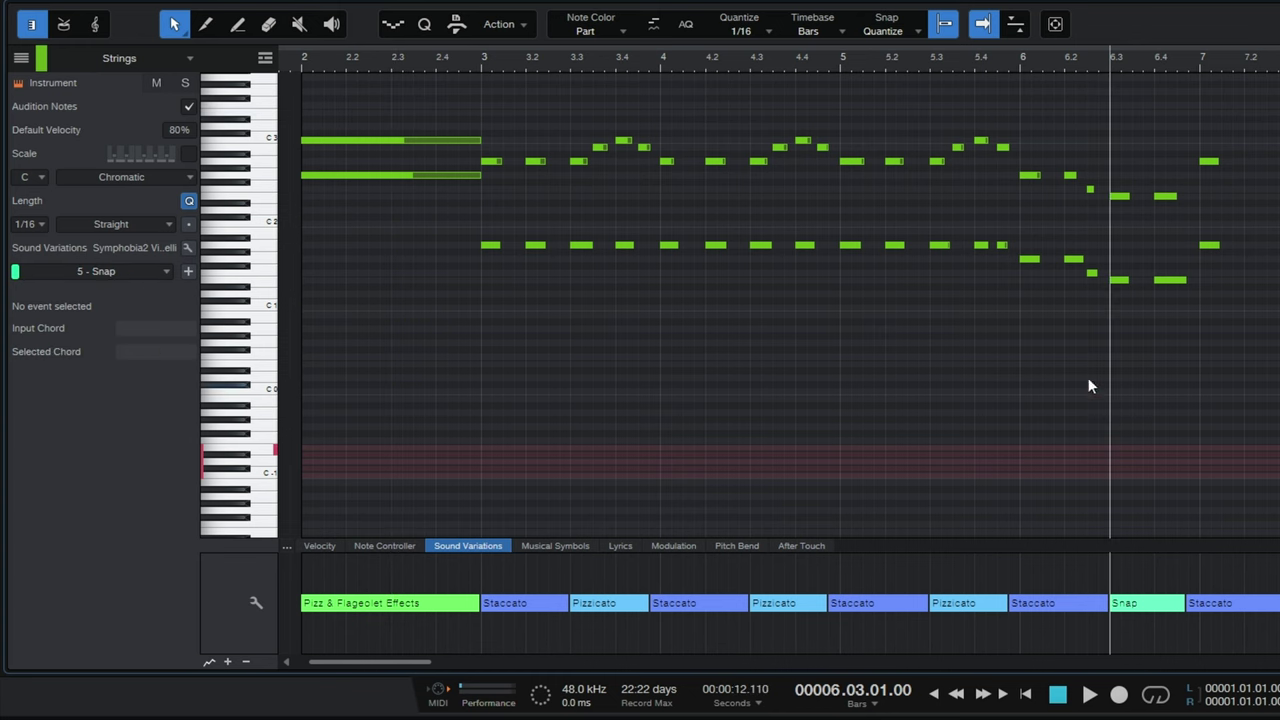
{"action": "left_click", "coordinate": [525, 60]}
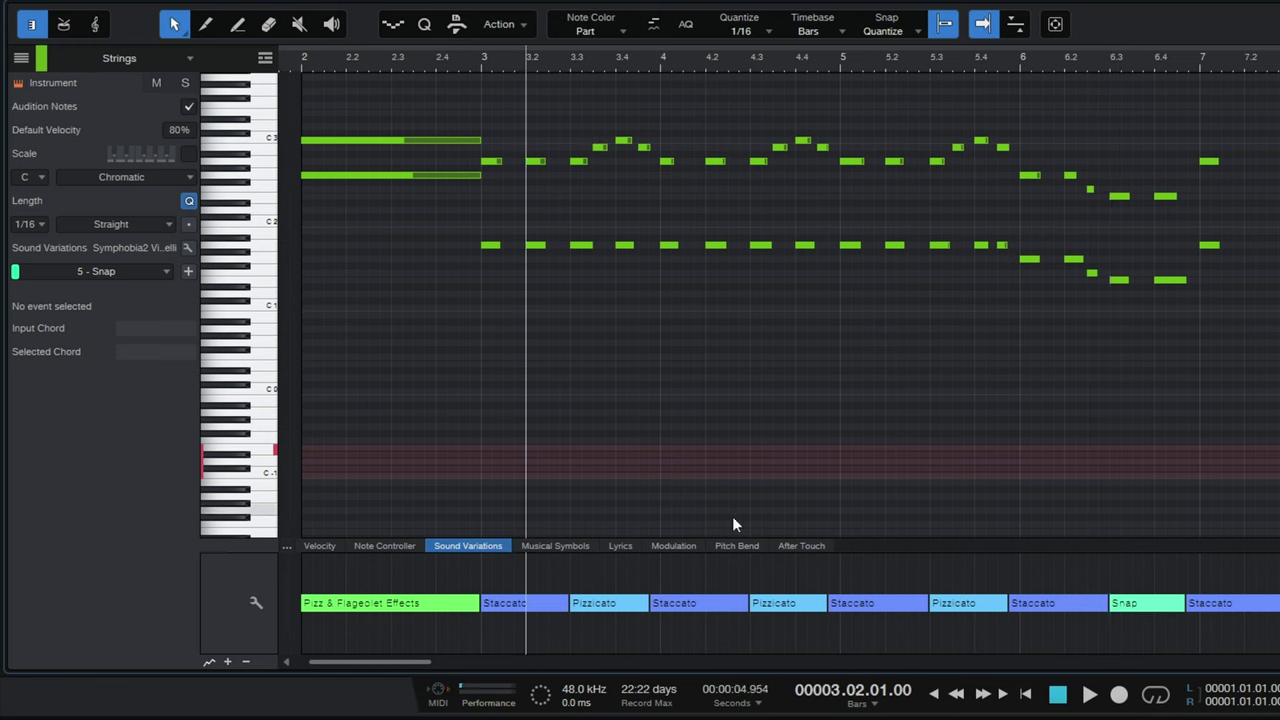
{"action": "key", "text": "space"}
{"action": "key", "text": "space"}
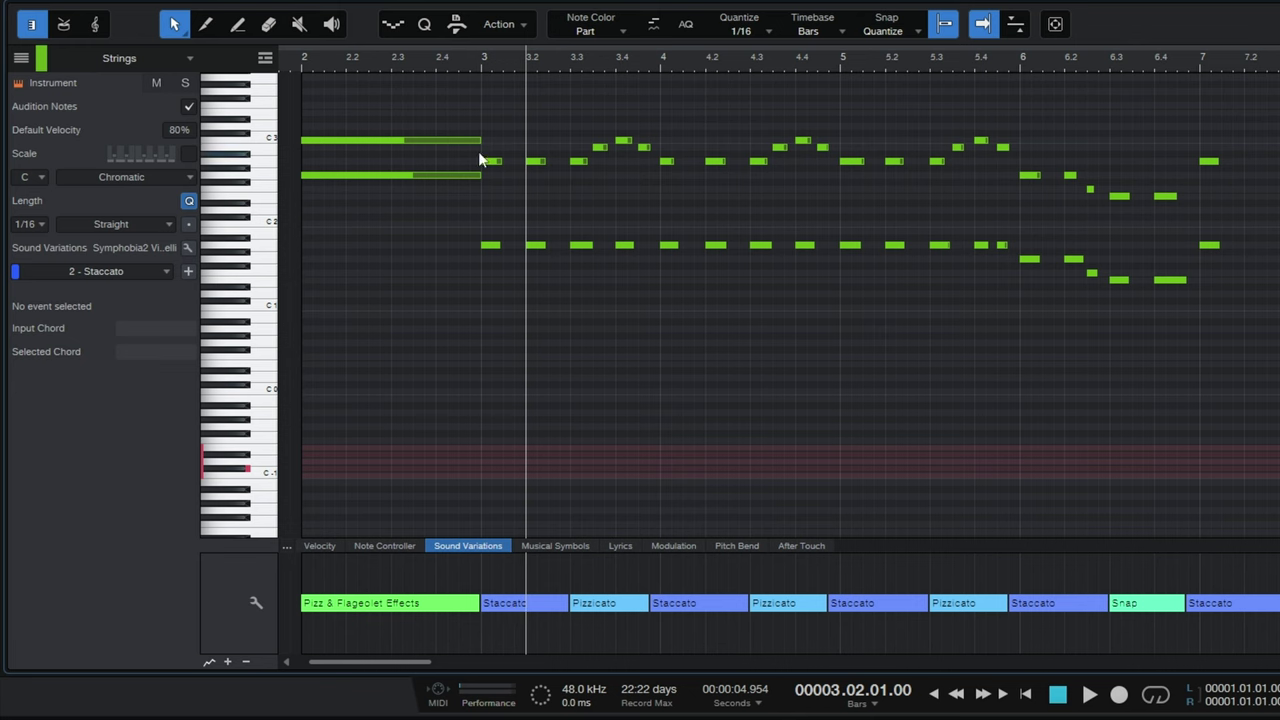
Step: Try the Snap variation in place of Staccato at bar 3, audition it and undo the change
{"action": "left_click", "coordinate": [480, 63]}
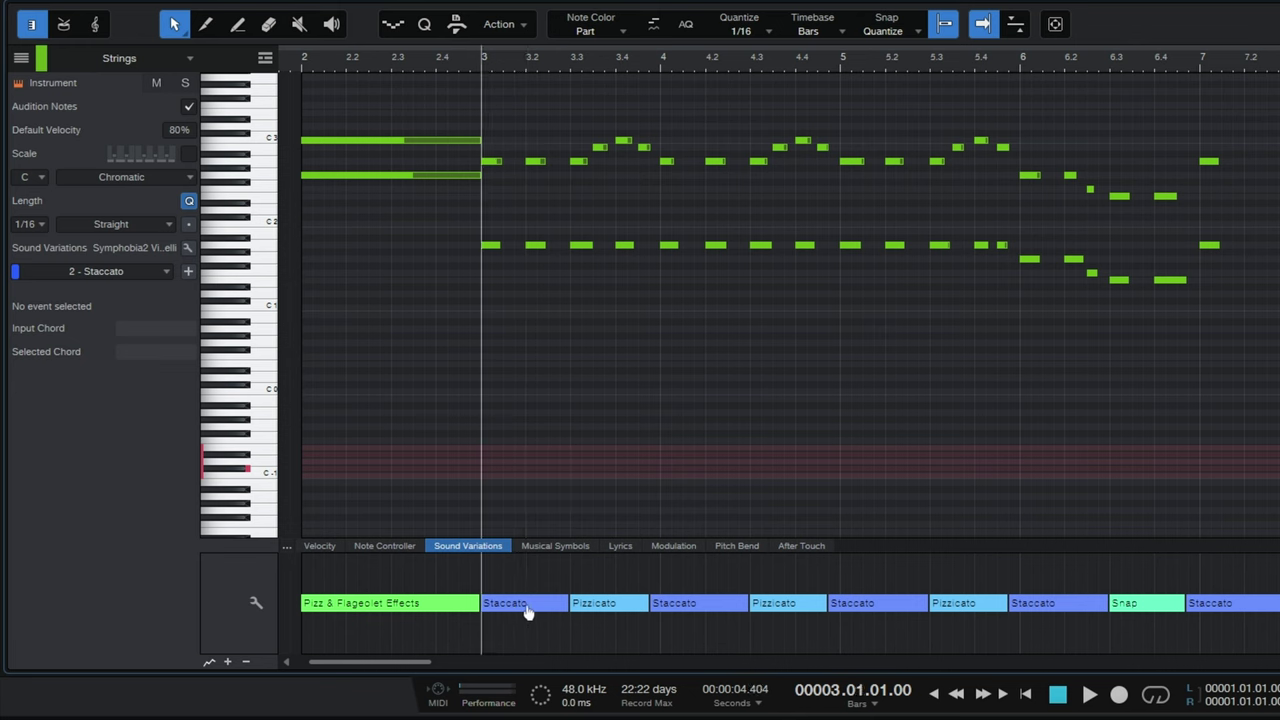
{"action": "left_click", "coordinate": [527, 612]}
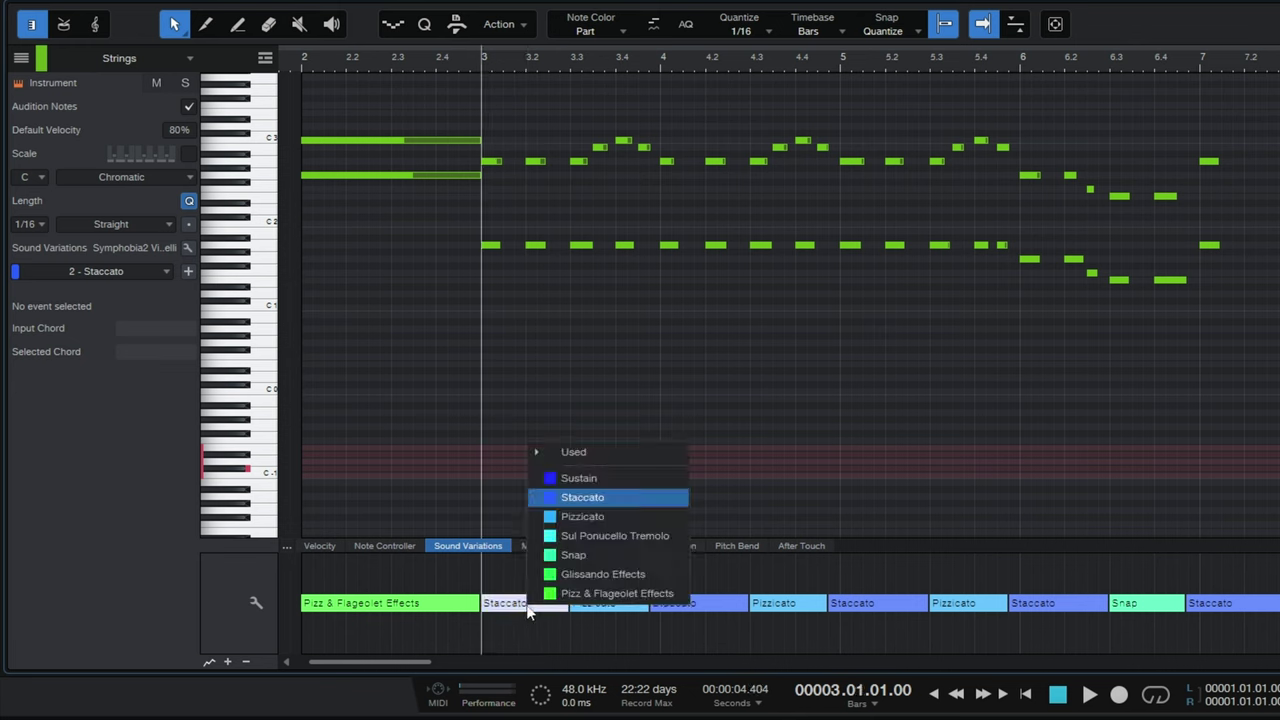
{"action": "left_click", "coordinate": [573, 556]}
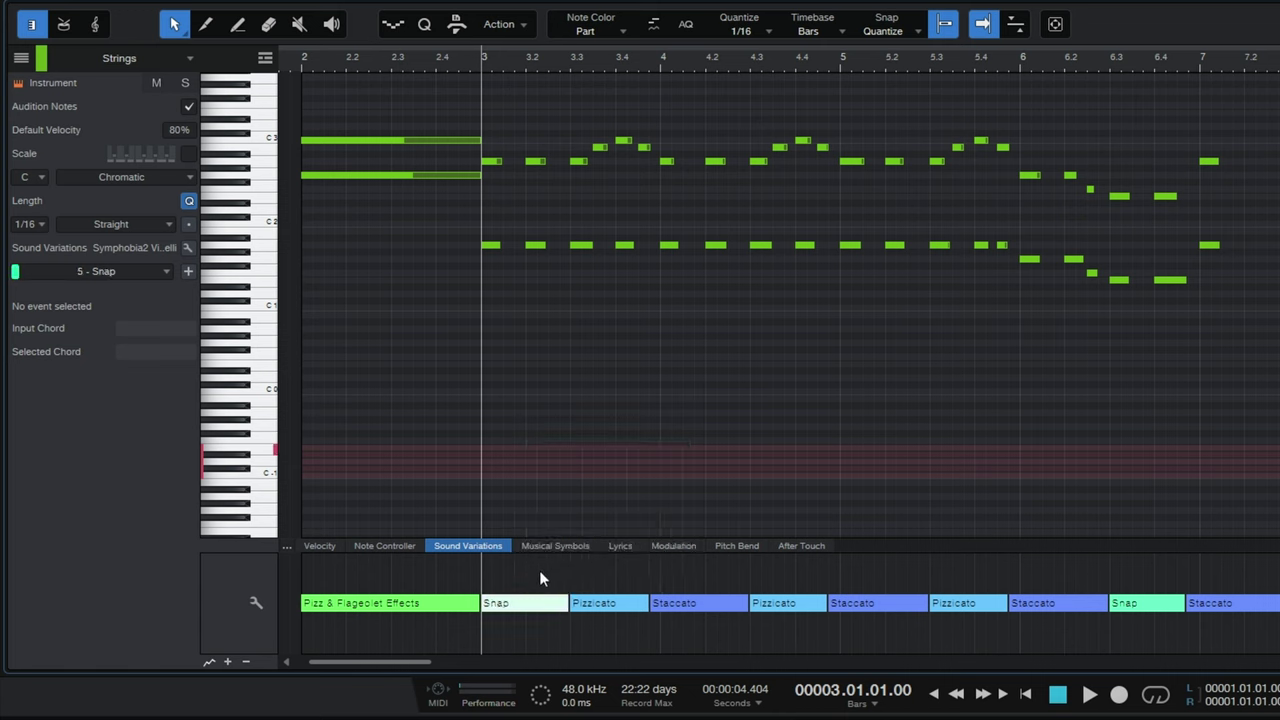
{"action": "key", "text": "space"}
{"action": "key", "text": "space"}
{"action": "key", "text": "ctrl+z"}
Step: Examine the Strings part as a score, and open its Sound Variations setup from the piano view
{"action": "left_click", "coordinate": [95, 26]}
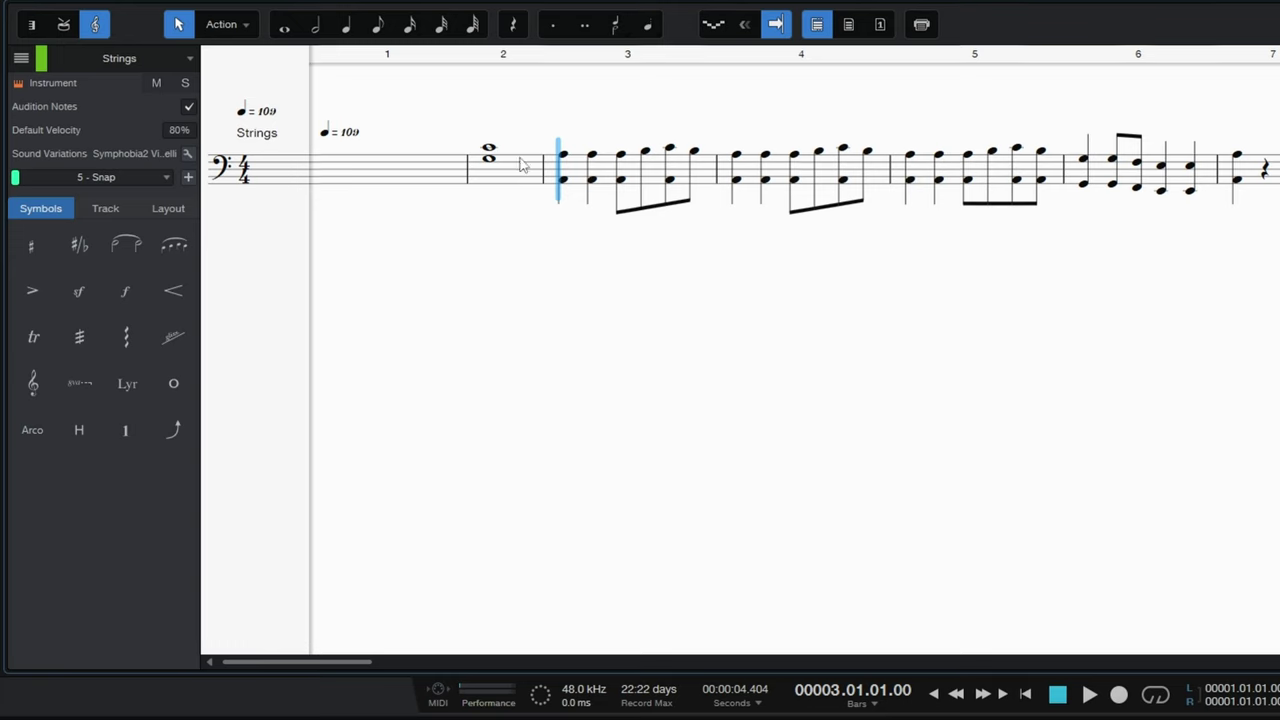
{"action": "left_click", "coordinate": [31, 24]}
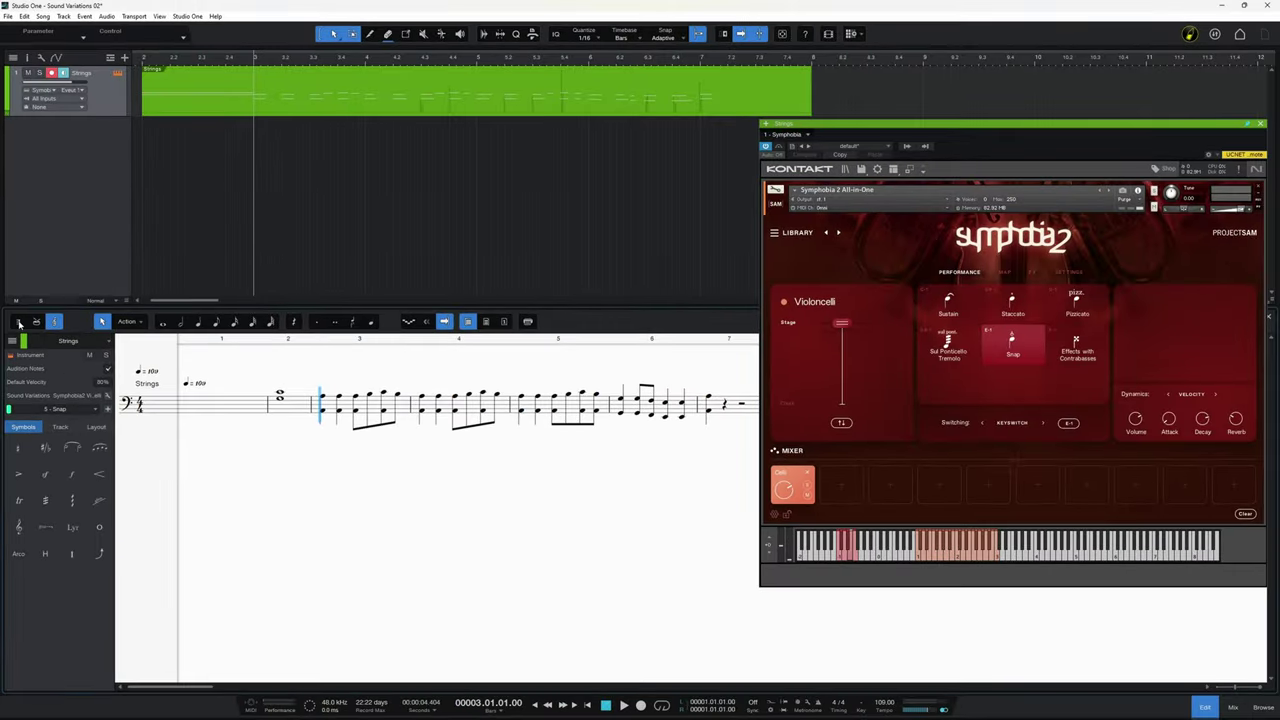
{"action": "left_click", "coordinate": [19, 322]}
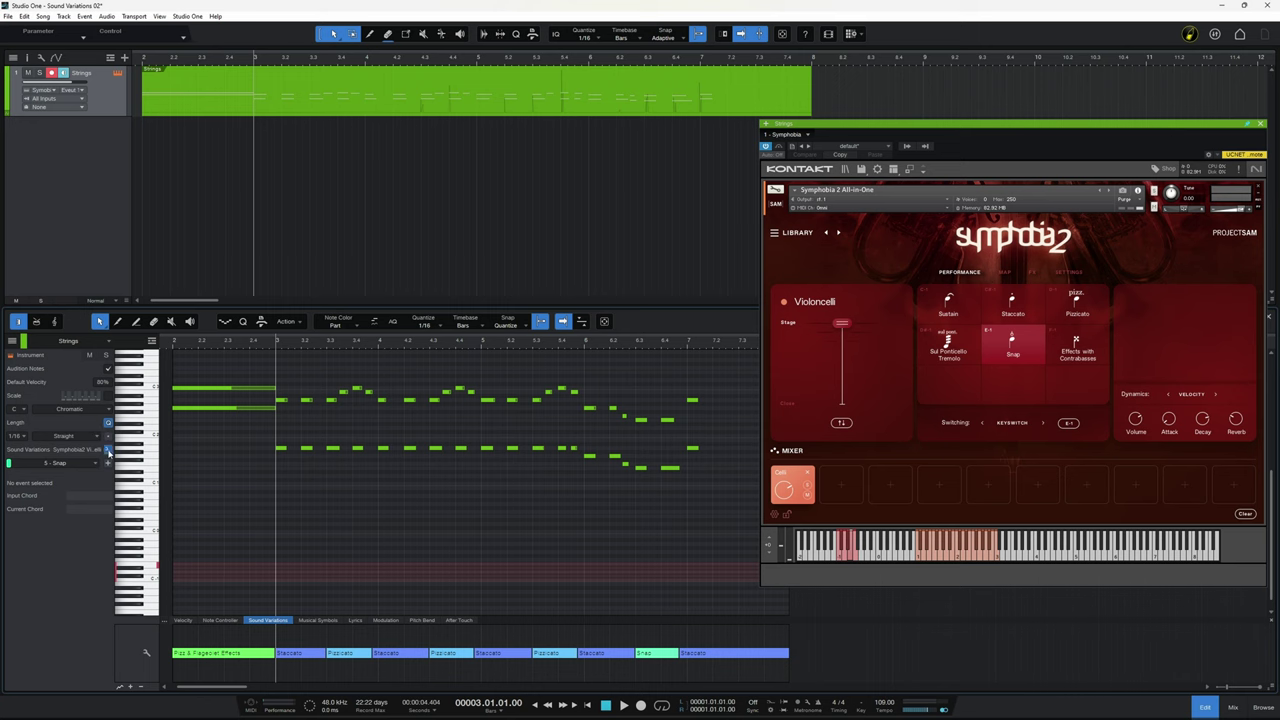
{"action": "left_click", "coordinate": [108, 451]}
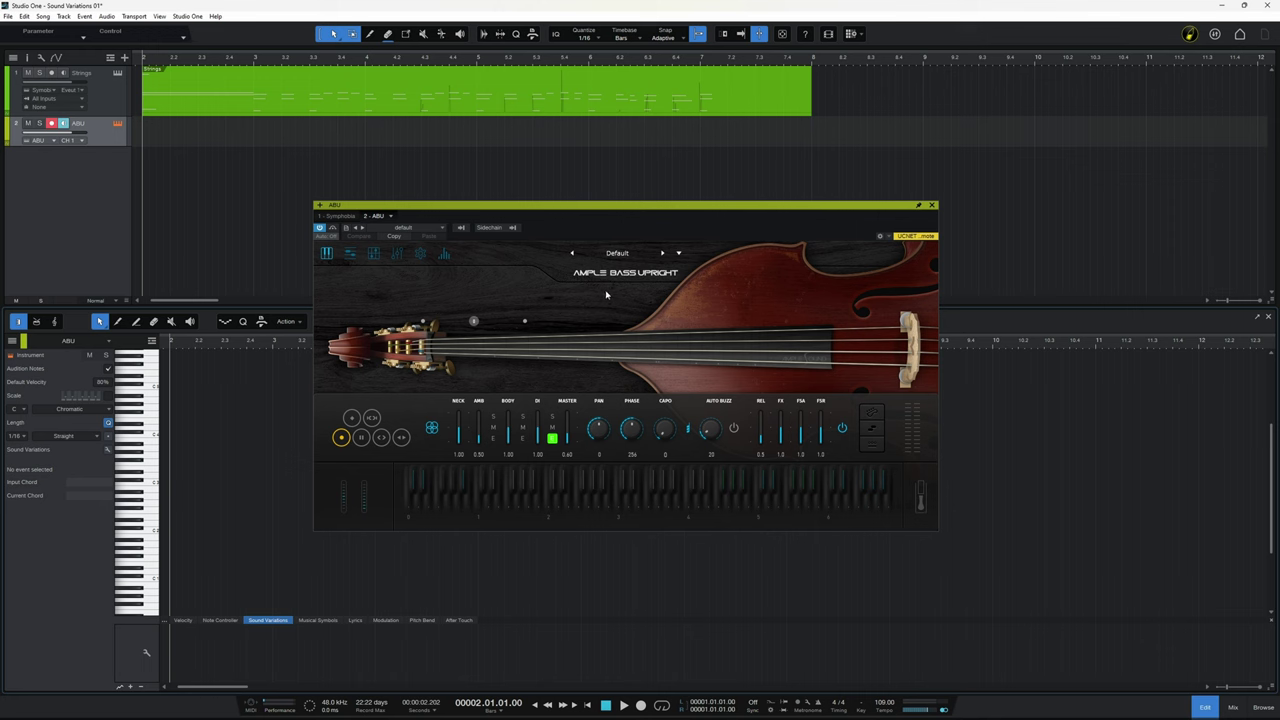
Step: Search PreSonus Exchange for "ample" and install the Amplesound Bass Acoustic Keyswitches
{"action": "key", "text": "F5"}
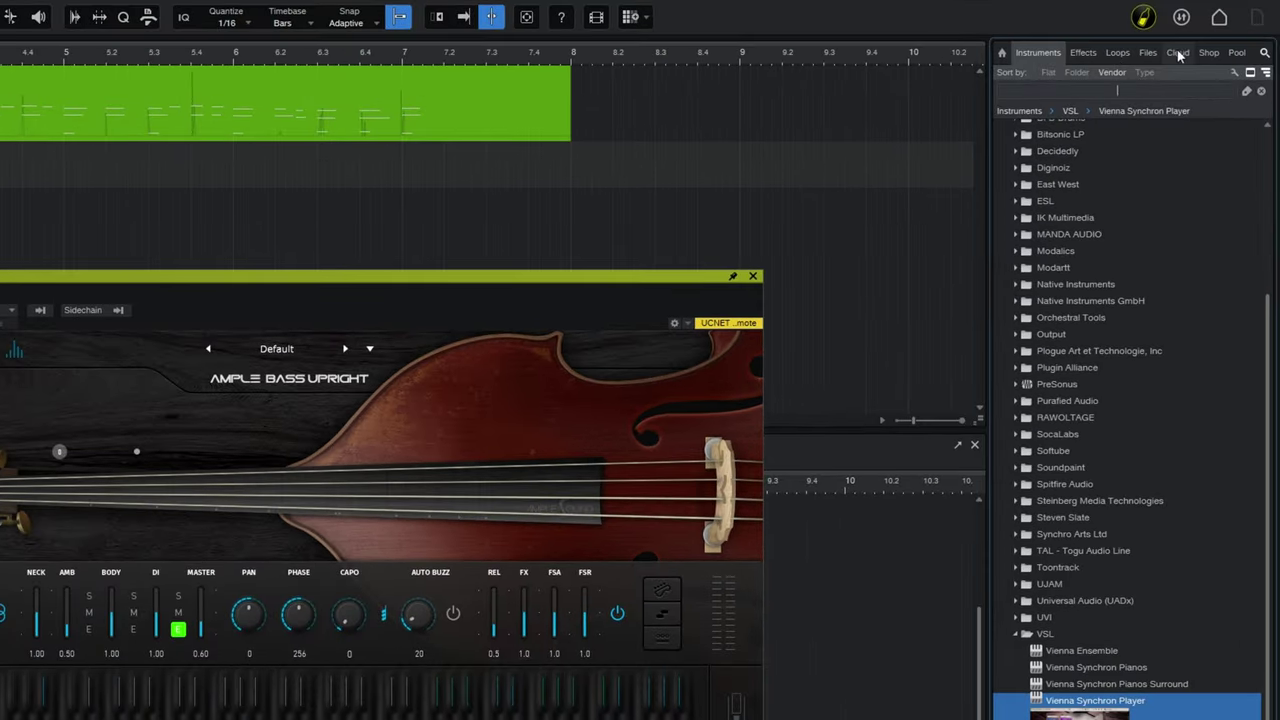
{"action": "left_click", "coordinate": [1178, 53]}
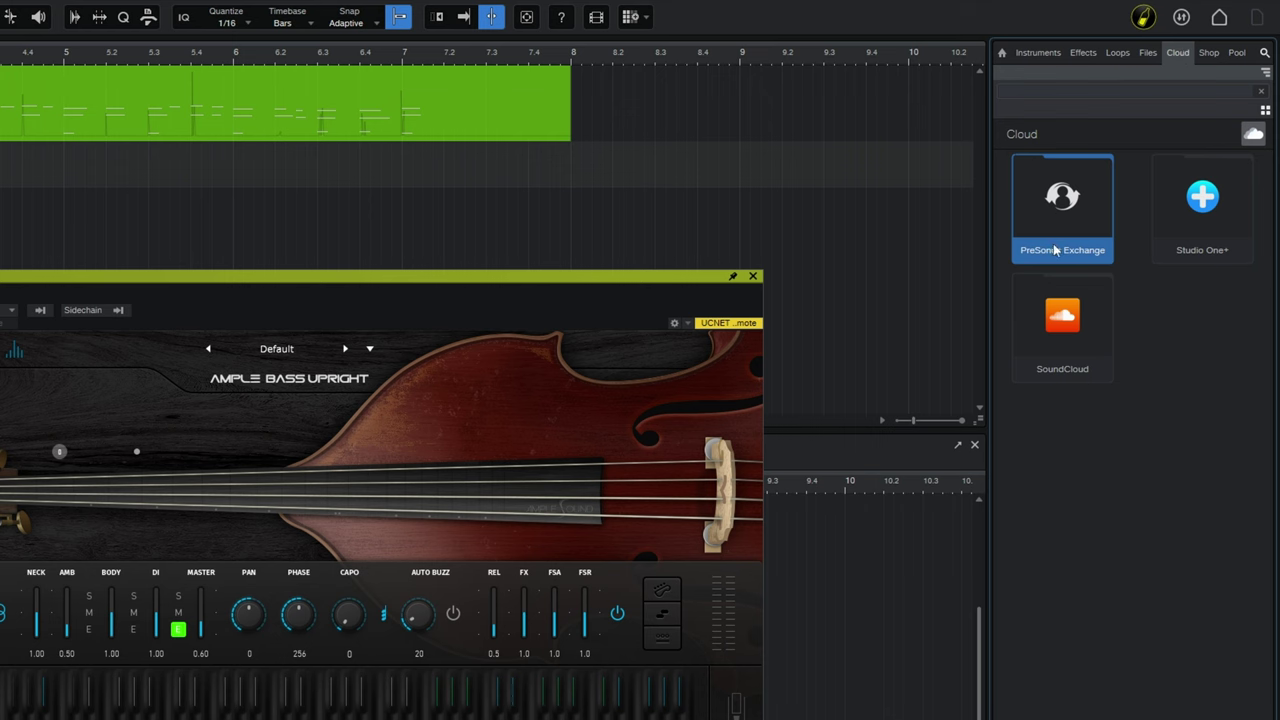
{"action": "left_click", "coordinate": [1074, 200]}
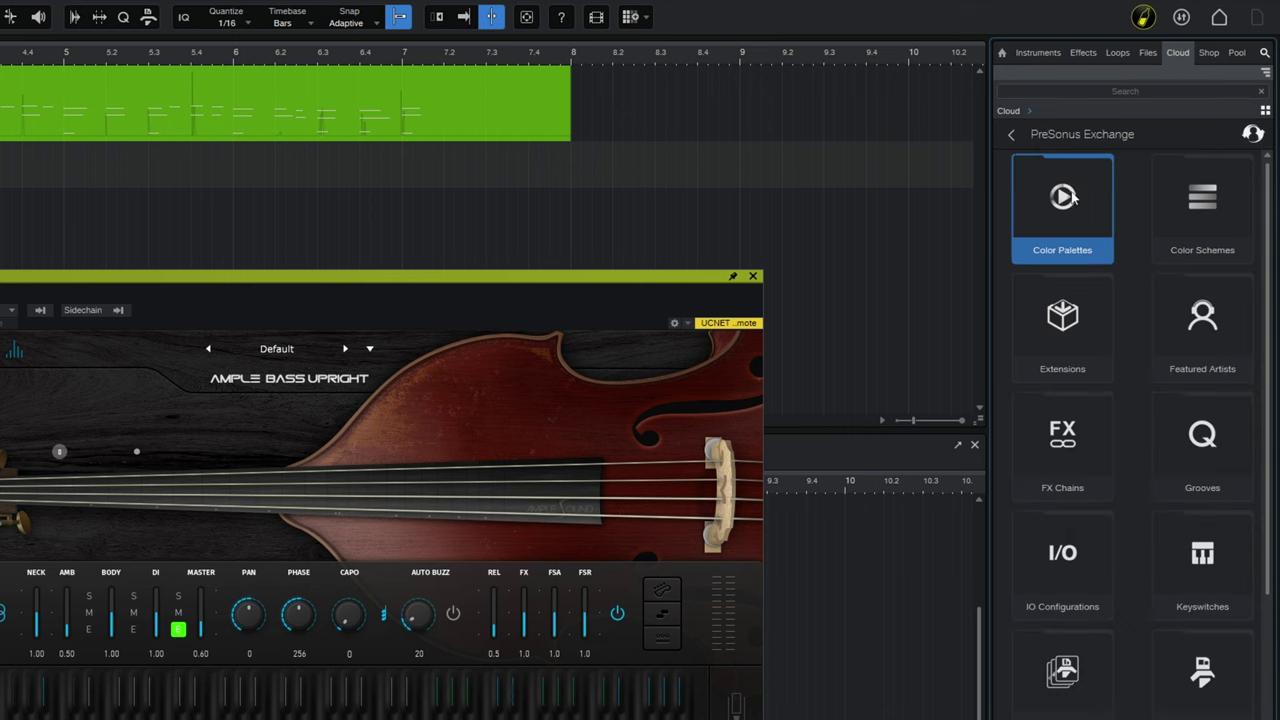
{"action": "left_click", "coordinate": [1128, 91]}
{"action": "type", "text": "ample"}
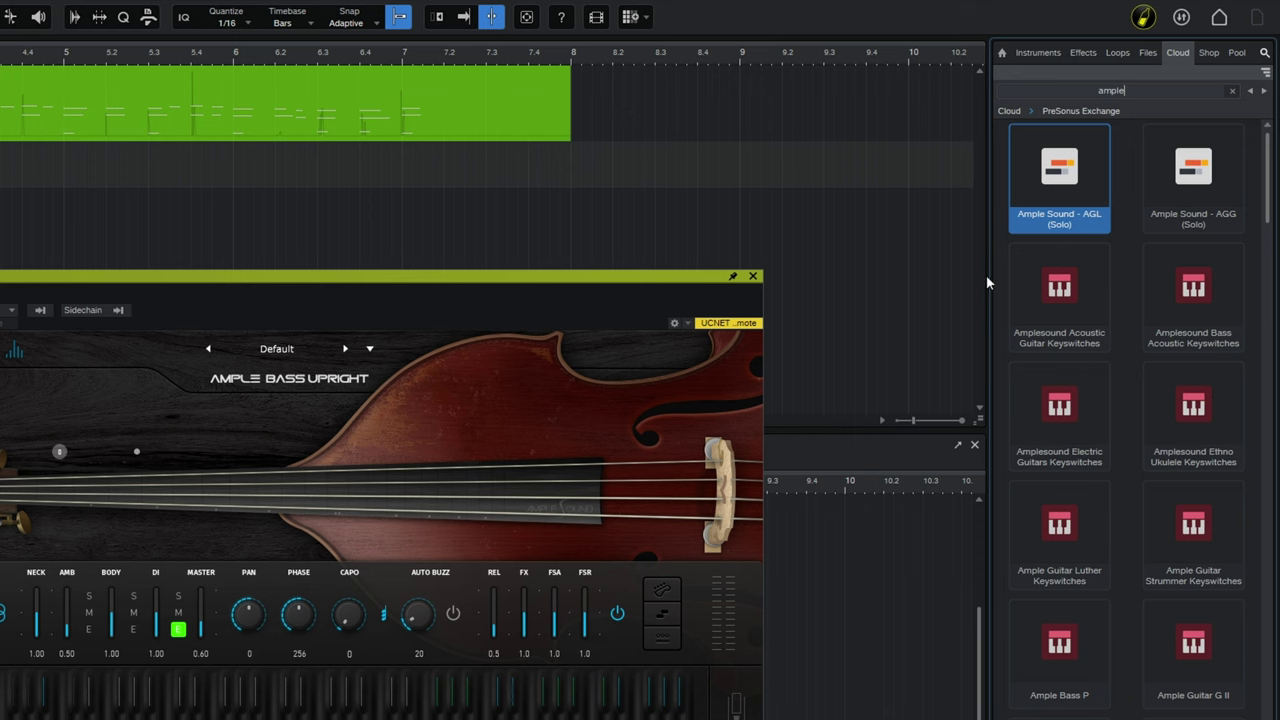
{"action": "left_click", "coordinate": [1203, 289]}
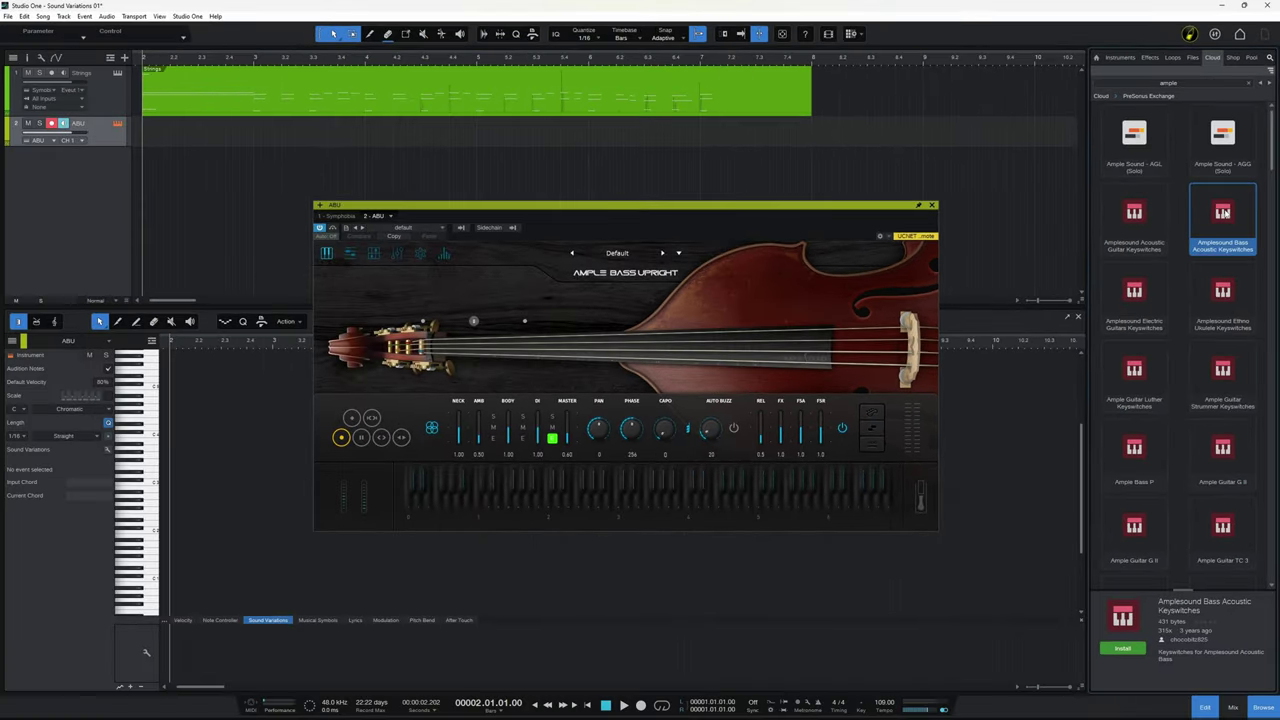
{"action": "left_click", "coordinate": [1125, 649]}
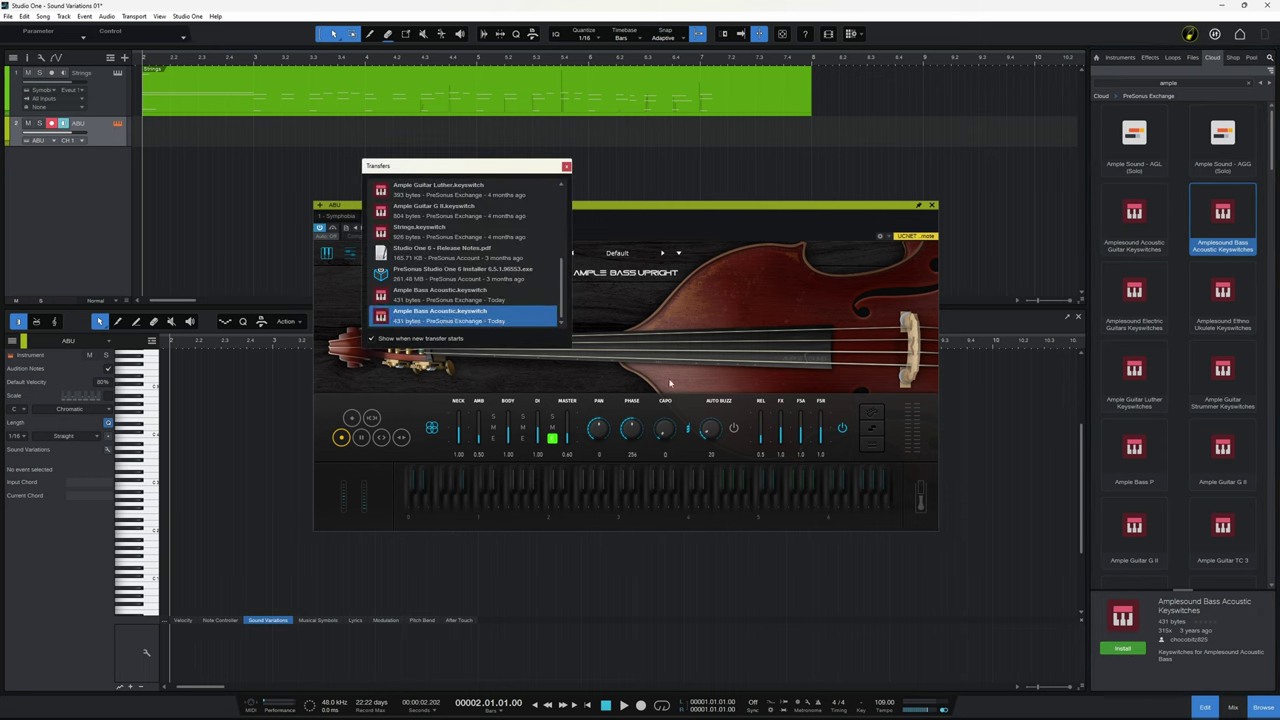
{"action": "left_click", "coordinate": [566, 166]}
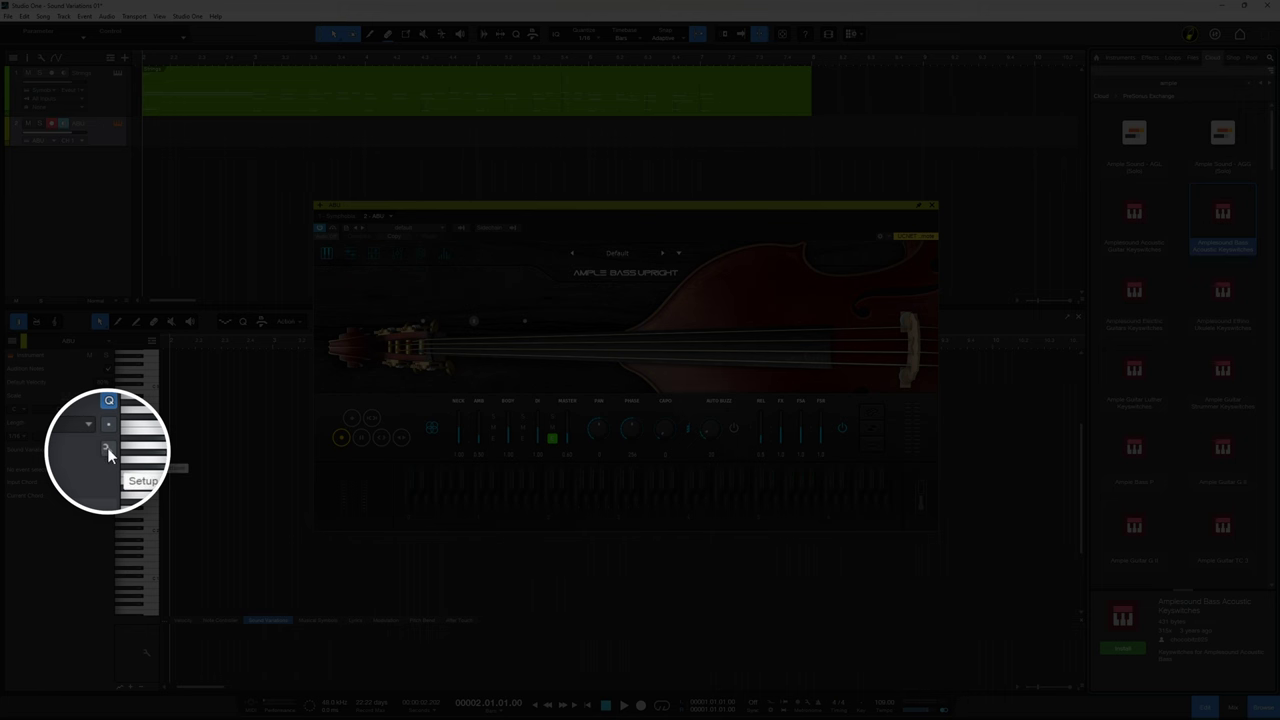
Step: Load the Ample Bass Acoustic preset as the ABU track's sound variations and close the instrument window
{"action": "left_click", "coordinate": [108, 450]}
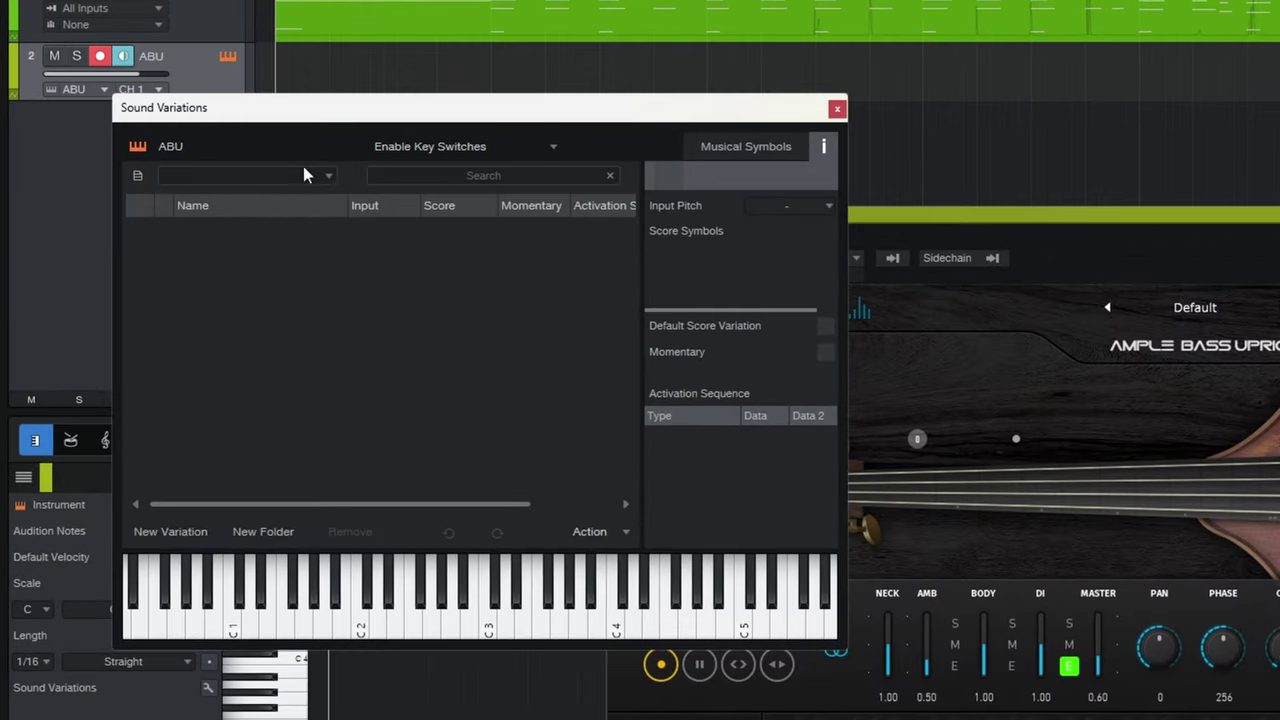
{"action": "left_click", "coordinate": [330, 177]}
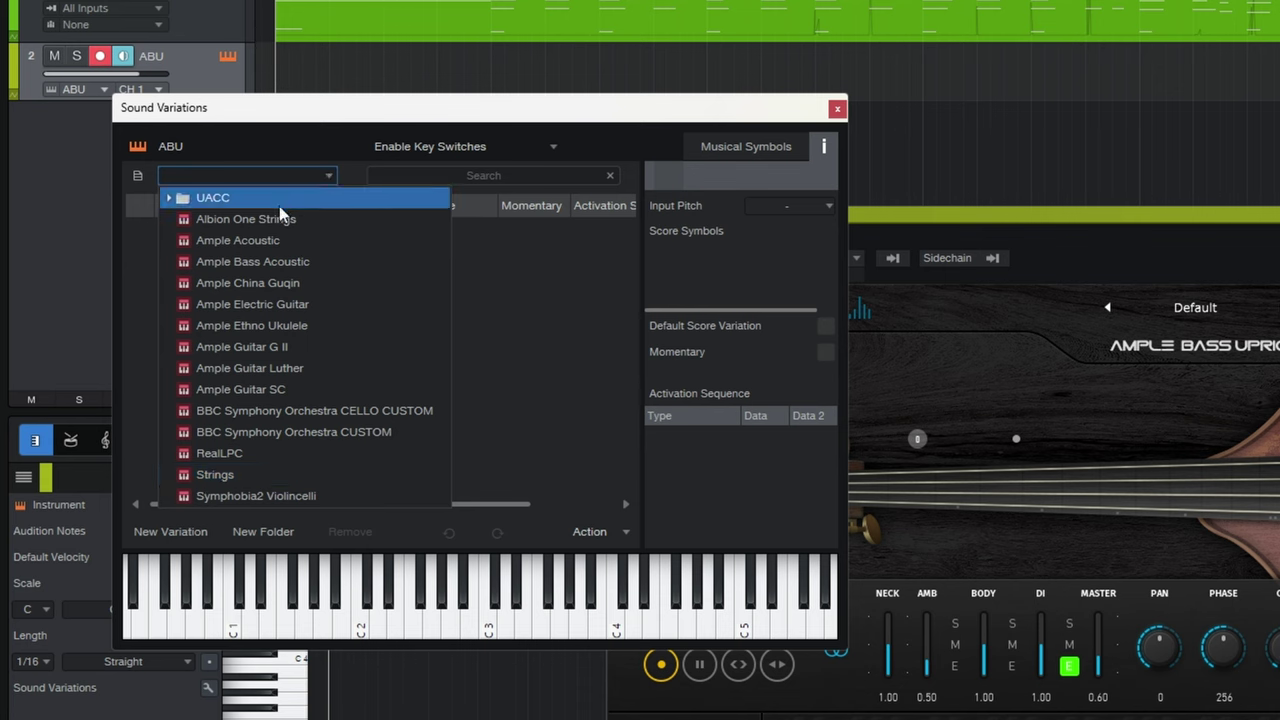
{"action": "left_click", "coordinate": [311, 262]}
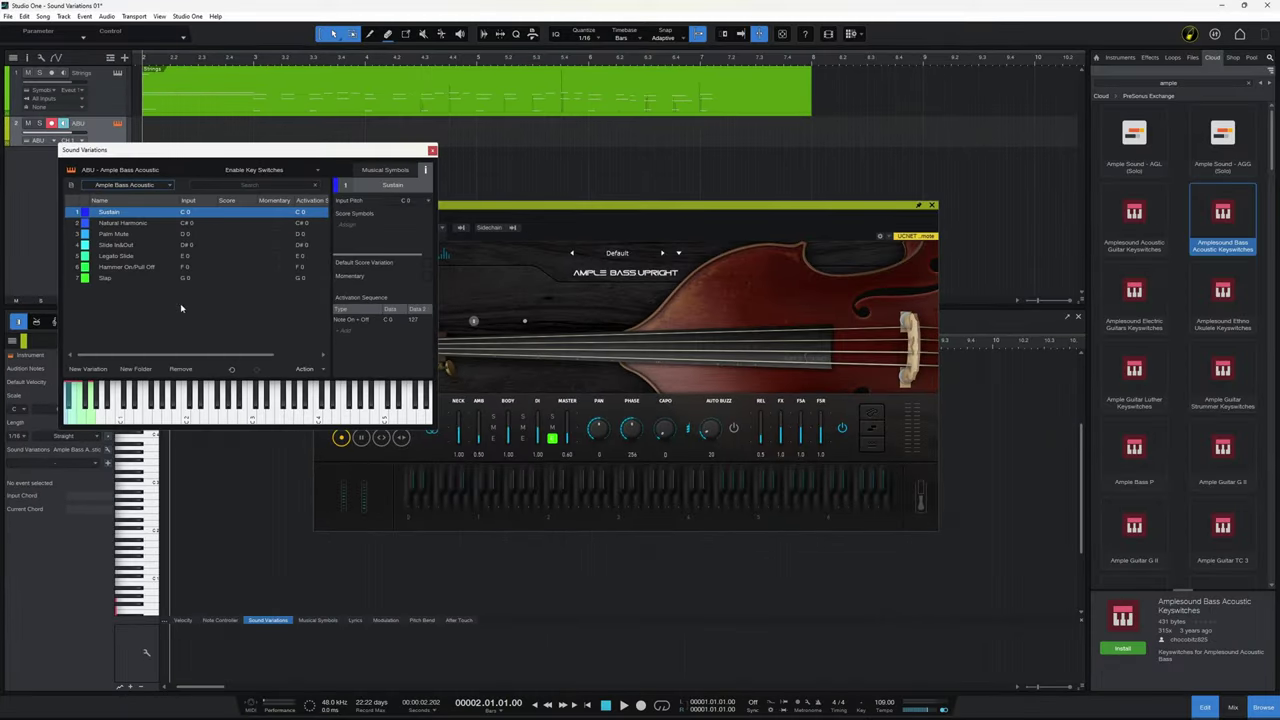
{"action": "left_click", "coordinate": [432, 151]}
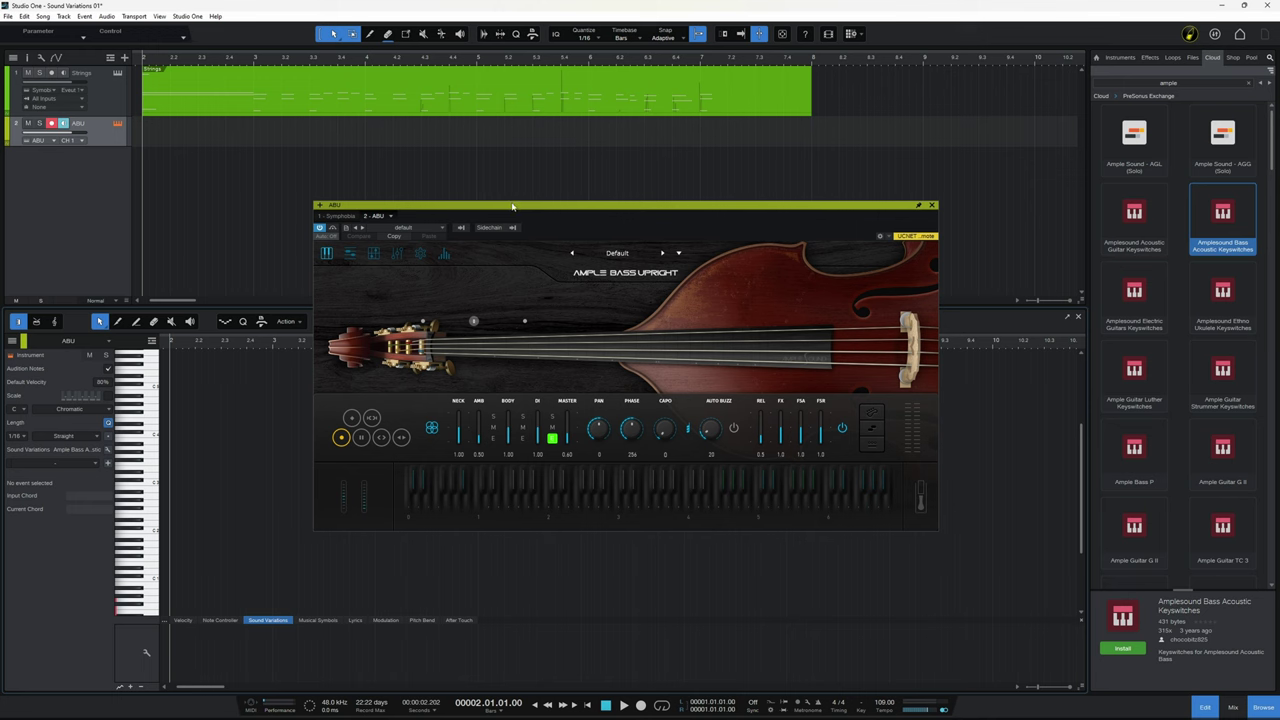
{"action": "left_click", "coordinate": [932, 206]}
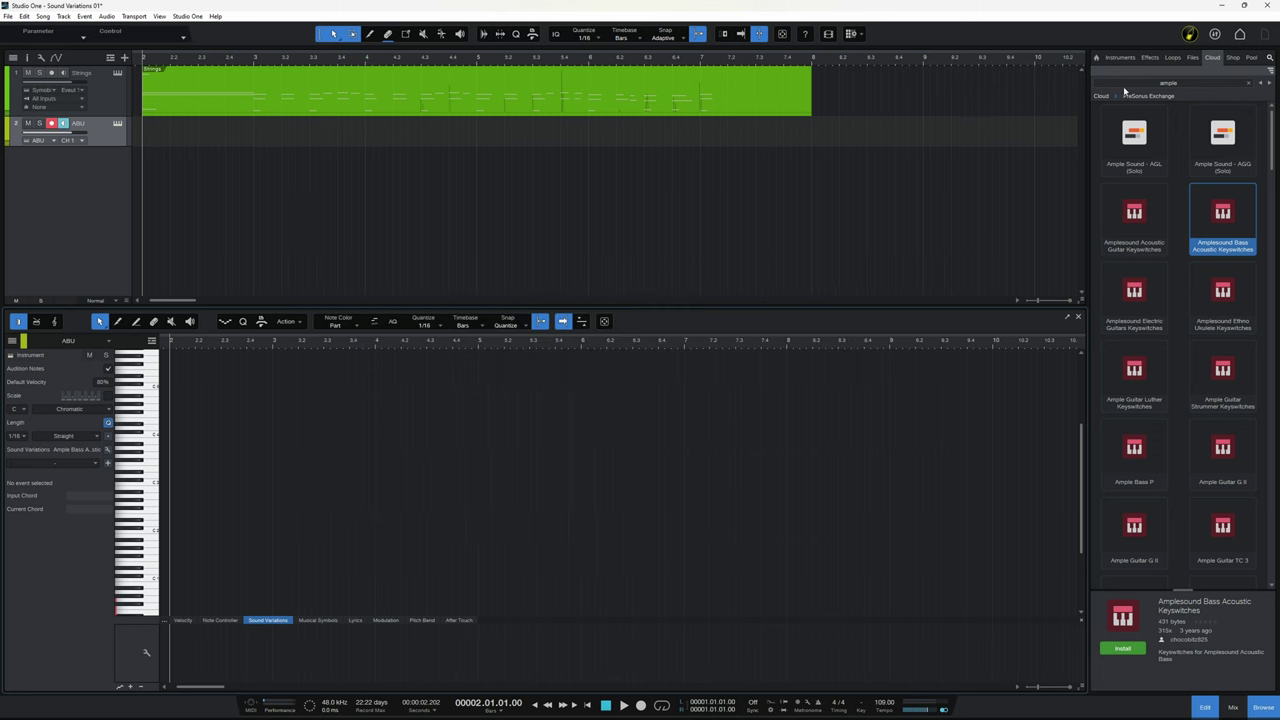
Step: Add Vienna Synchron Player on a new track and load 01 Violin I from its 01 Solo strings, 03 Velocity presets
{"action": "left_click", "coordinate": [1120, 57]}
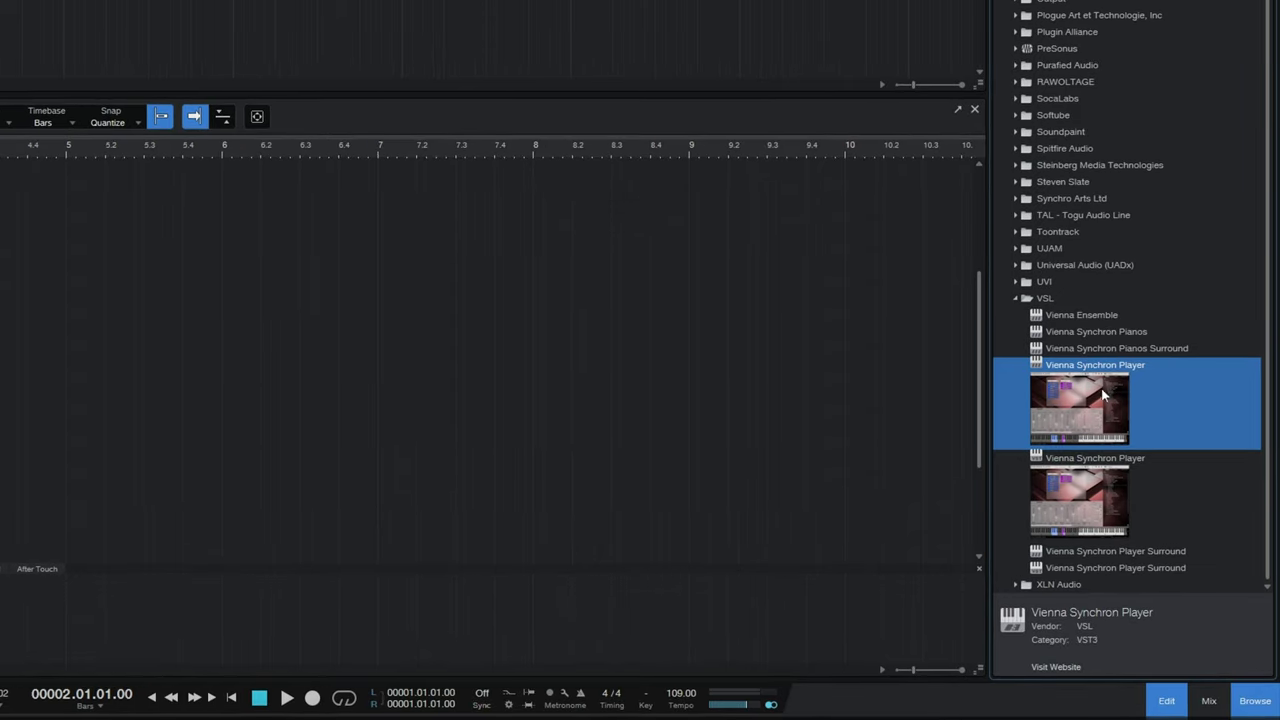
{"action": "key", "text": "f"}
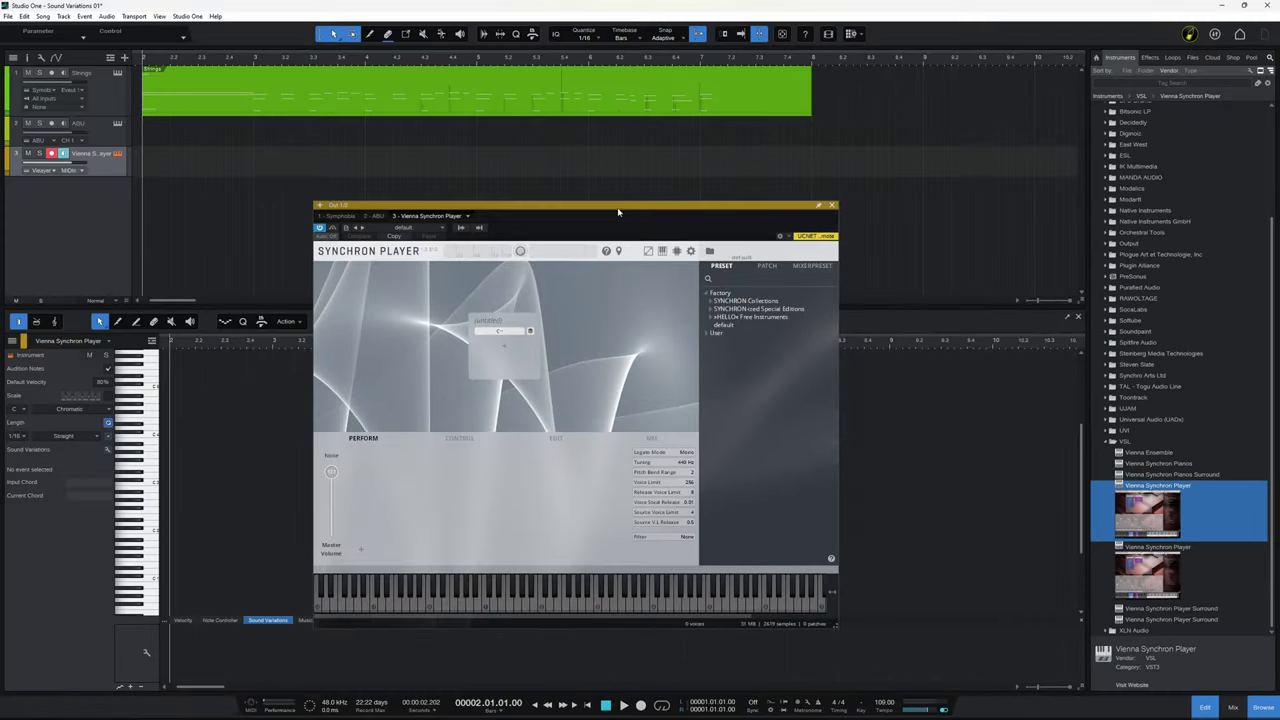
{"action": "left_click", "coordinate": [713, 301]}
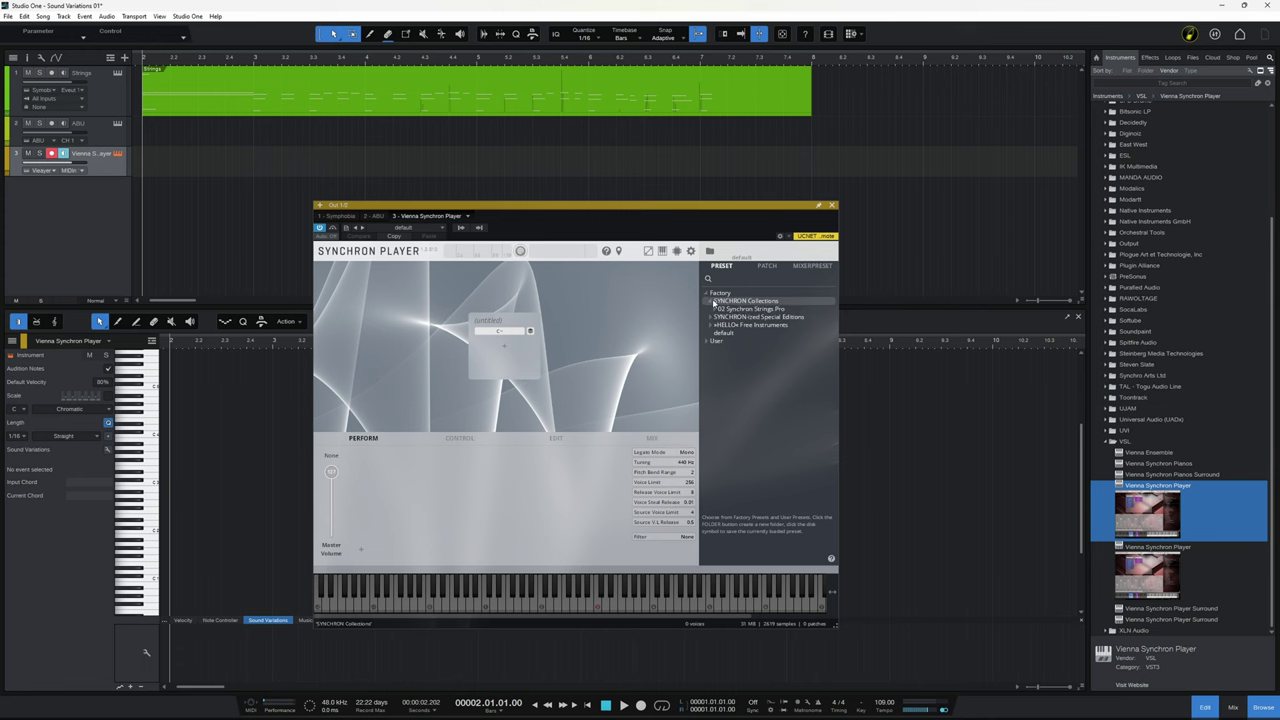
{"action": "left_click", "coordinate": [709, 301]}
{"action": "left_click", "coordinate": [710, 309]}
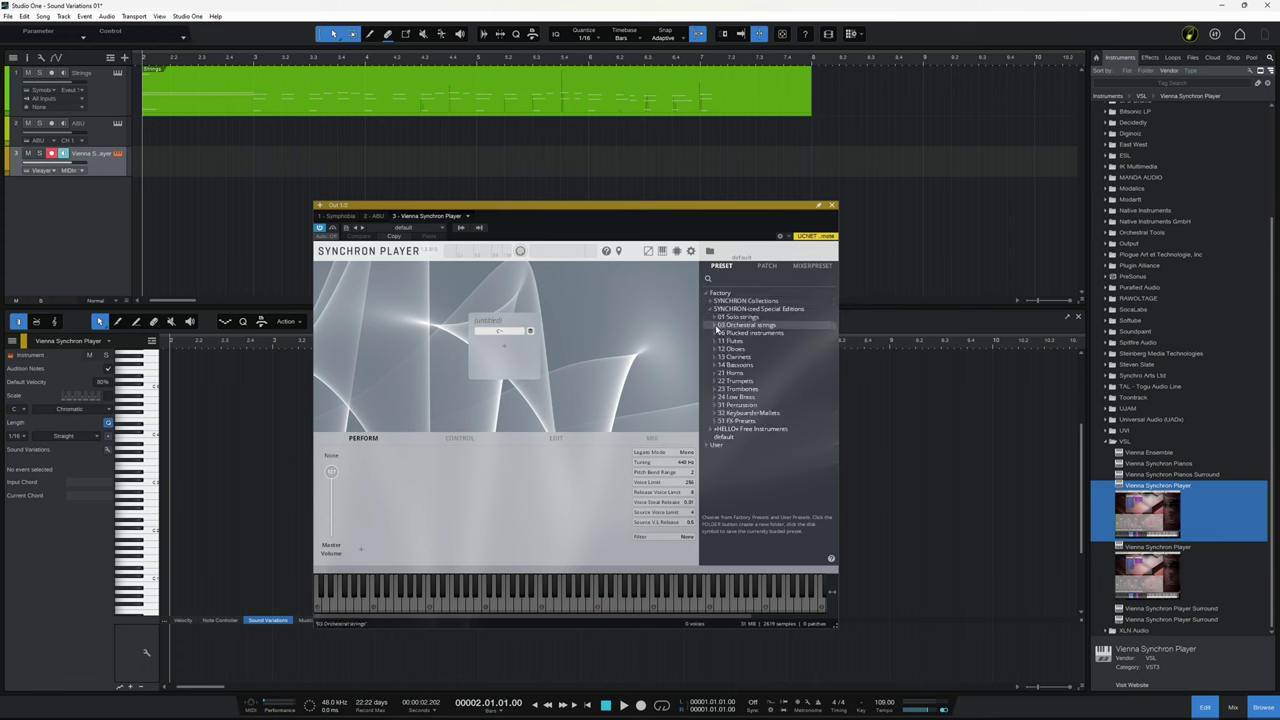
{"action": "left_click", "coordinate": [714, 317]}
{"action": "left_click", "coordinate": [731, 341]}
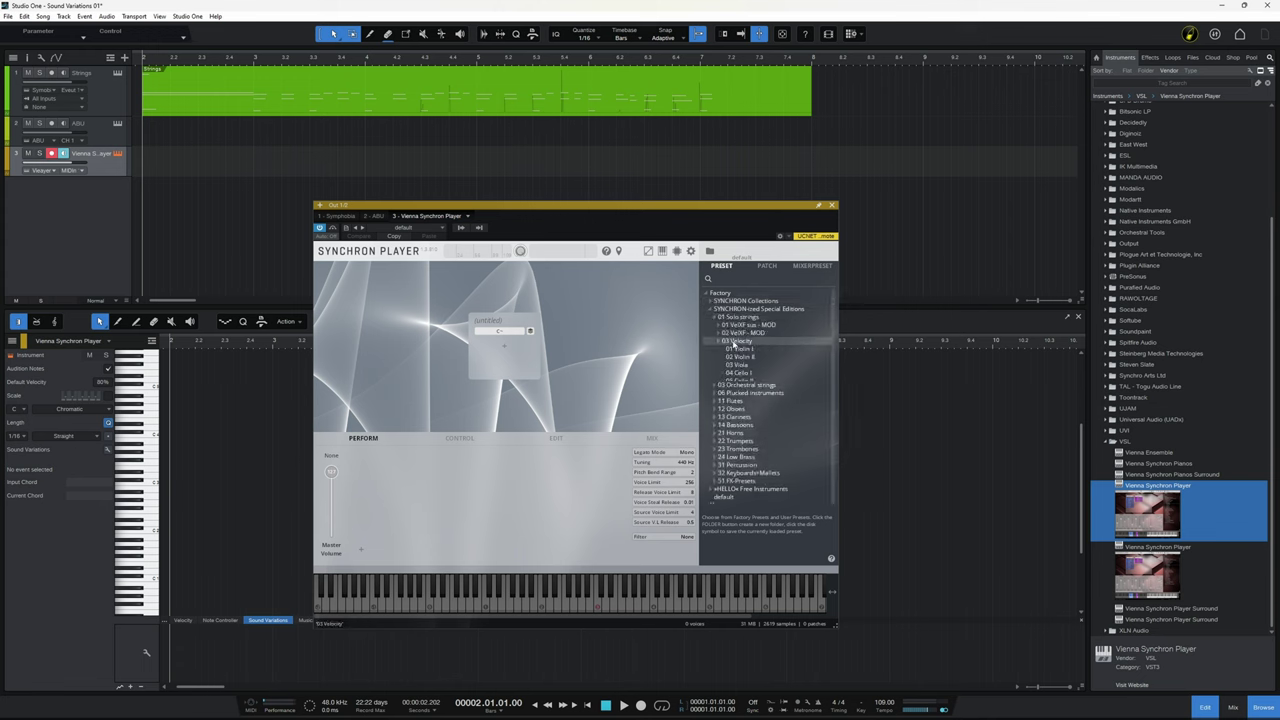
{"action": "double_click", "coordinate": [737, 350]}
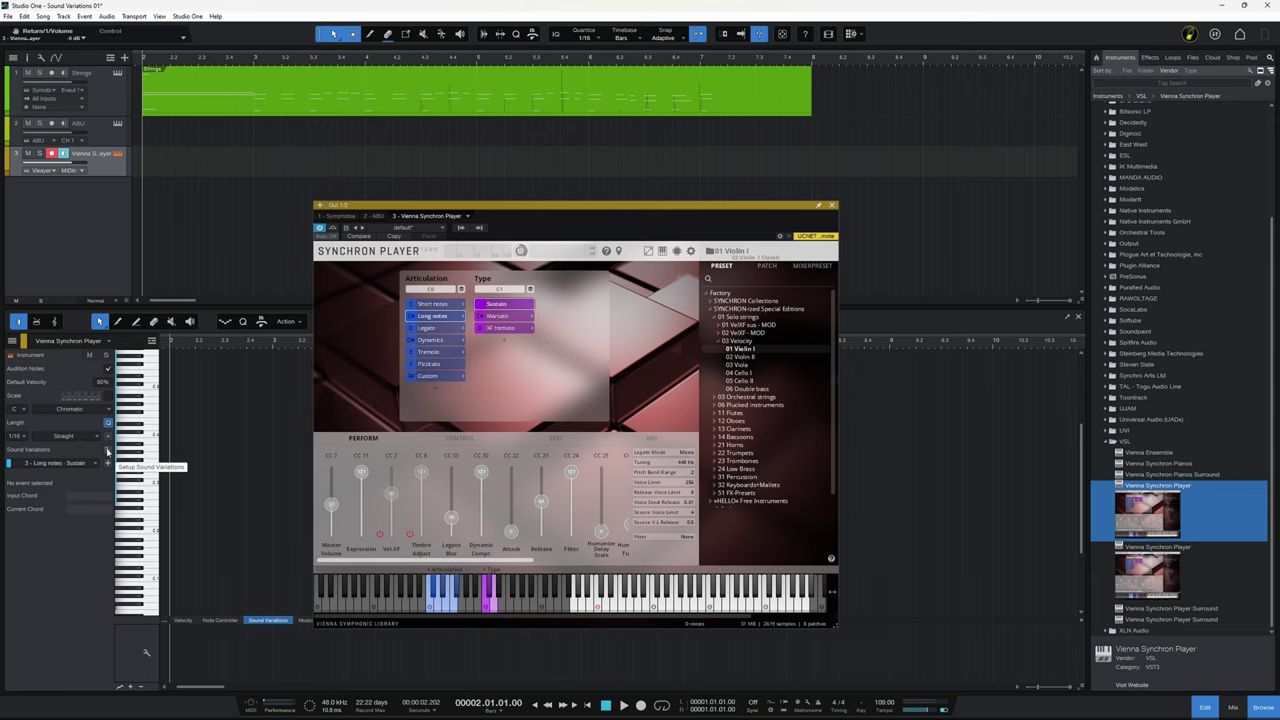
Step: Examine the sound variations supplied by Vienna Synchron Player and the list of available keyswitch presets
{"action": "left_click", "coordinate": [107, 451]}
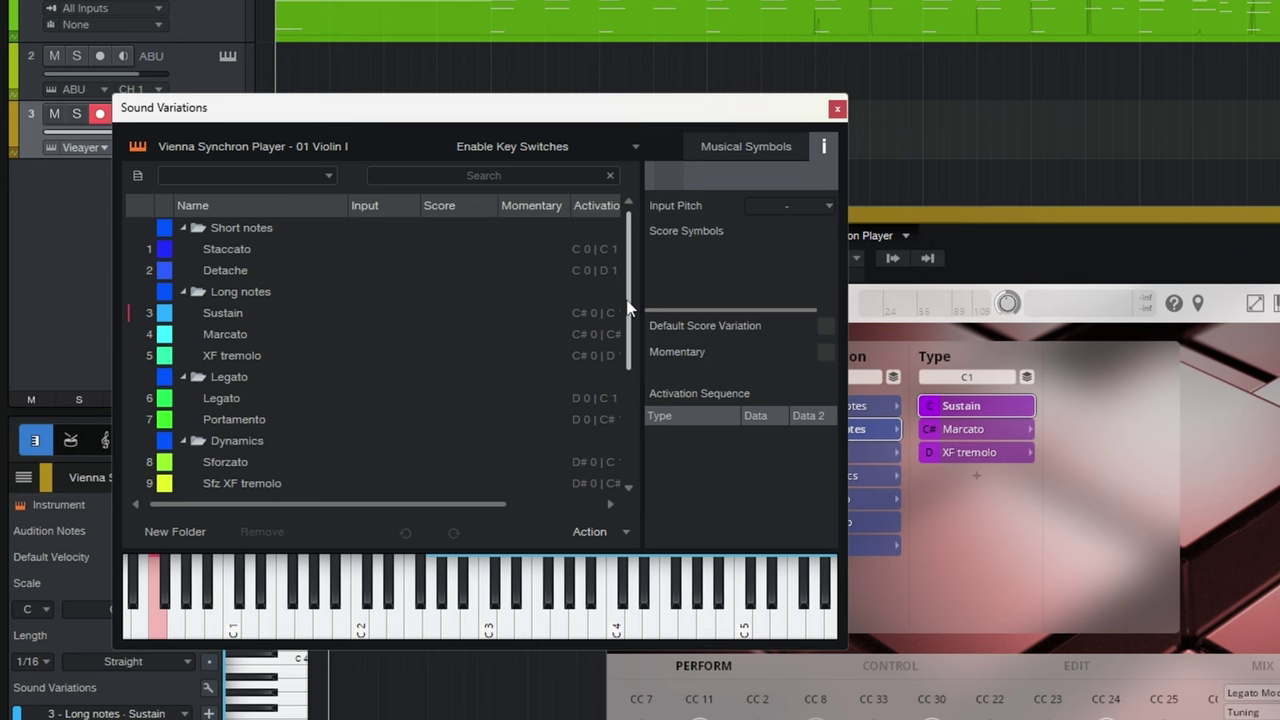
{"action": "left_click_drag", "start_coordinate": [628, 308], "coordinate": [654, 286]}
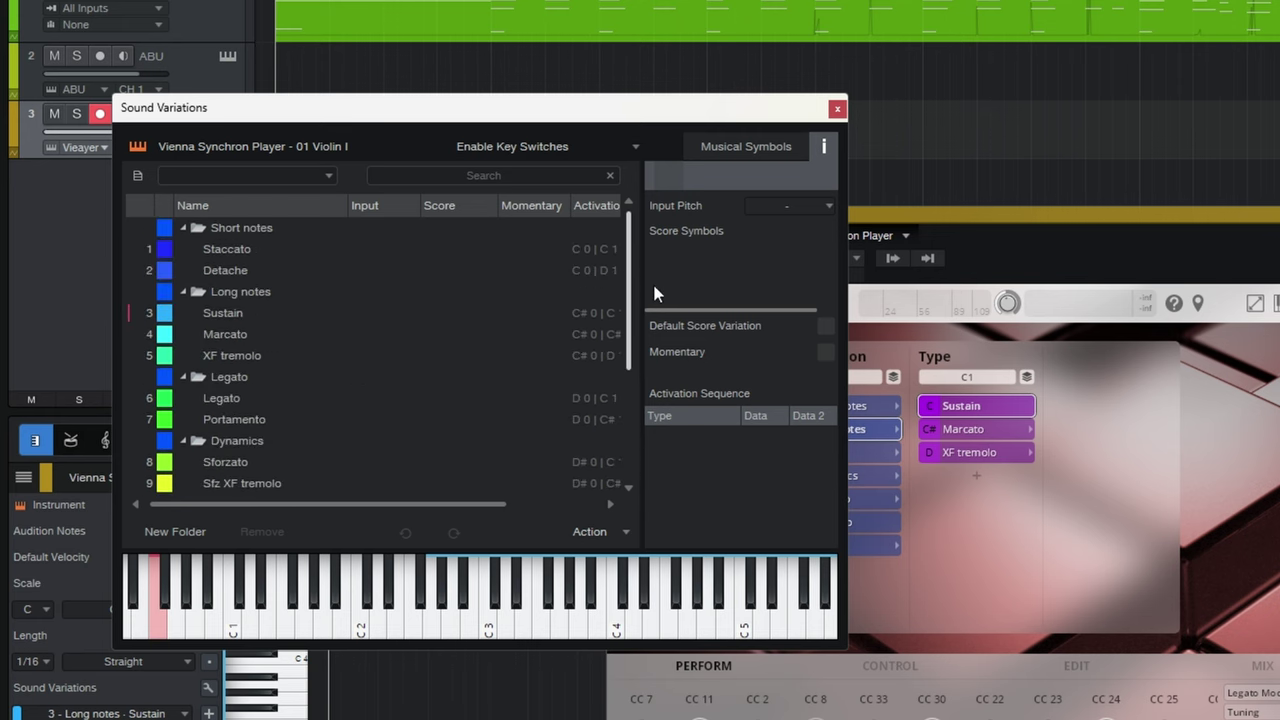
{"action": "left_click", "coordinate": [330, 178]}
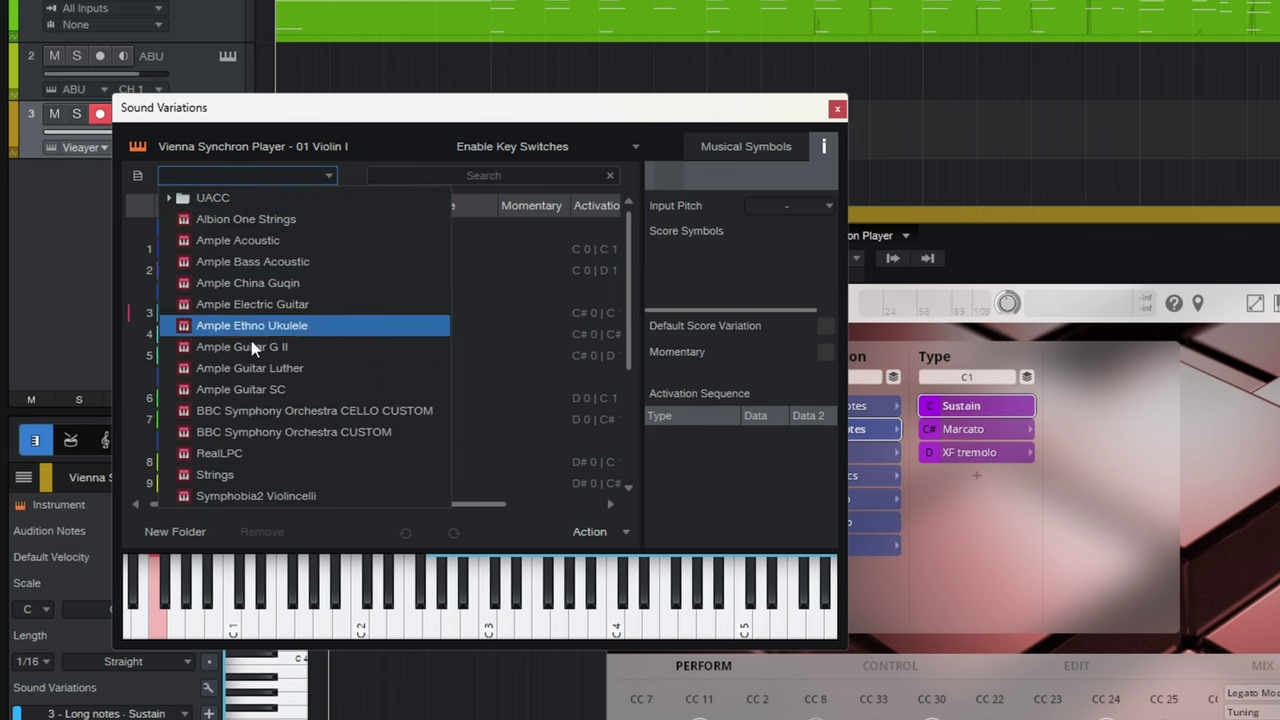
{"action": "left_click", "coordinate": [528, 118]}
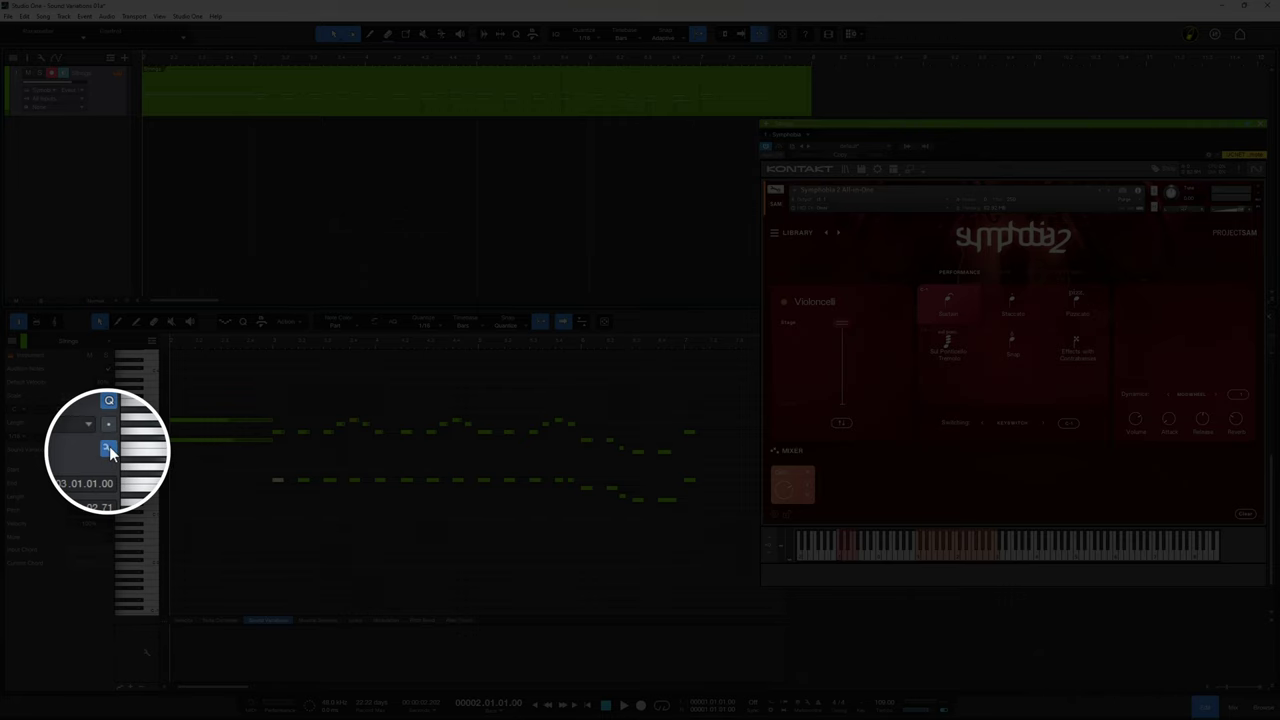
Step: Open the Sound Variations editor for Symphobia and audition its Staccato, Pizzicato, Sul Ponticello Tremolo and Sustain articulations
{"action": "left_click", "coordinate": [109, 446]}
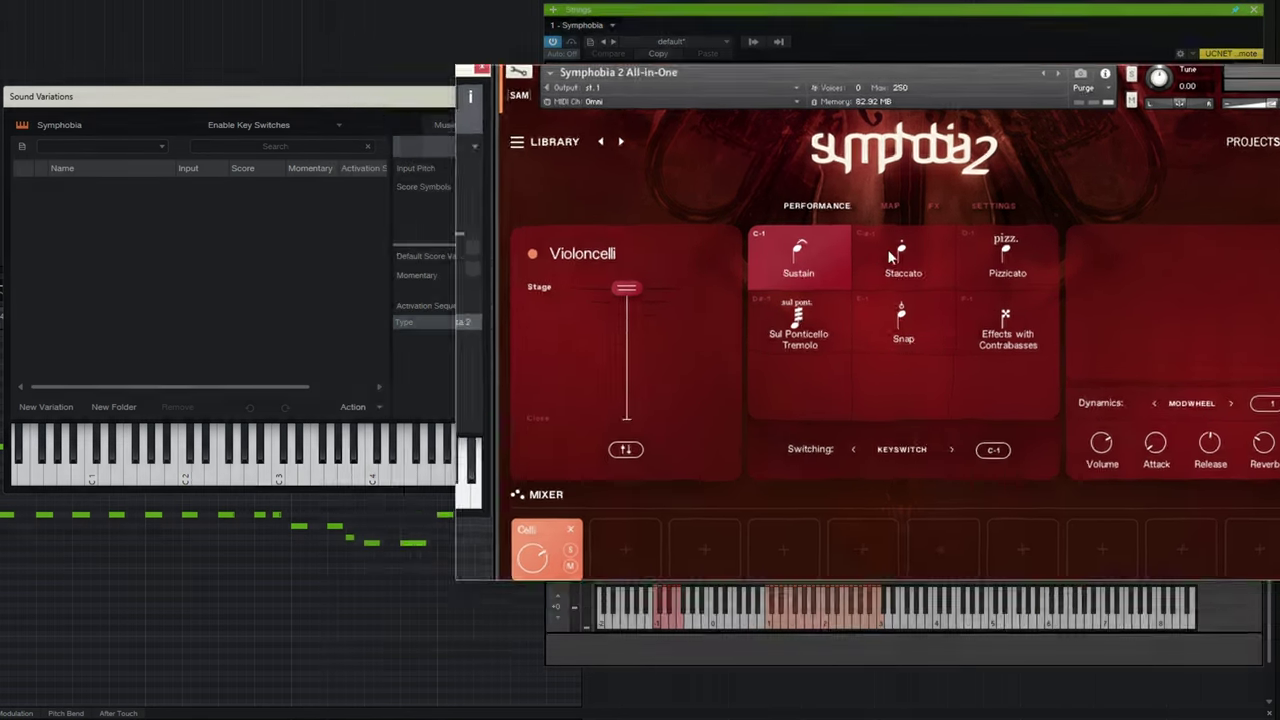
{"action": "left_click", "coordinate": [909, 264]}
{"action": "left_click", "coordinate": [995, 269]}
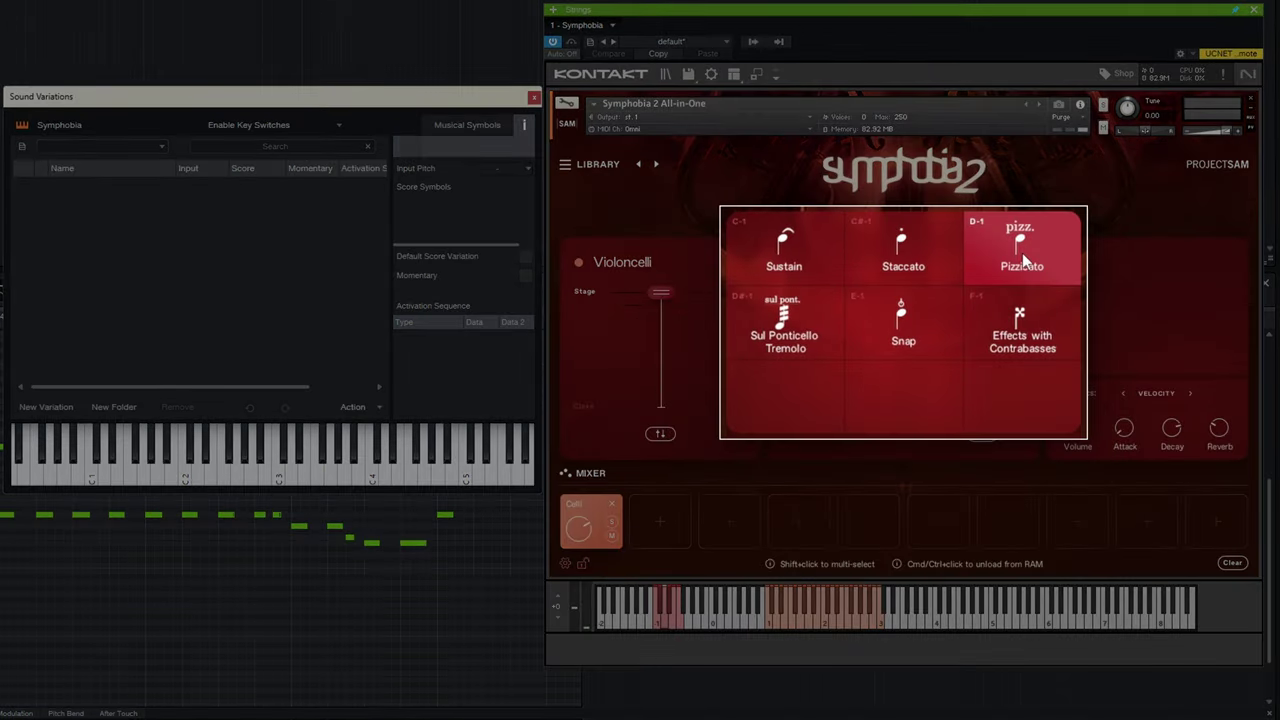
{"action": "left_click", "coordinate": [858, 305]}
{"action": "left_click", "coordinate": [774, 295]}
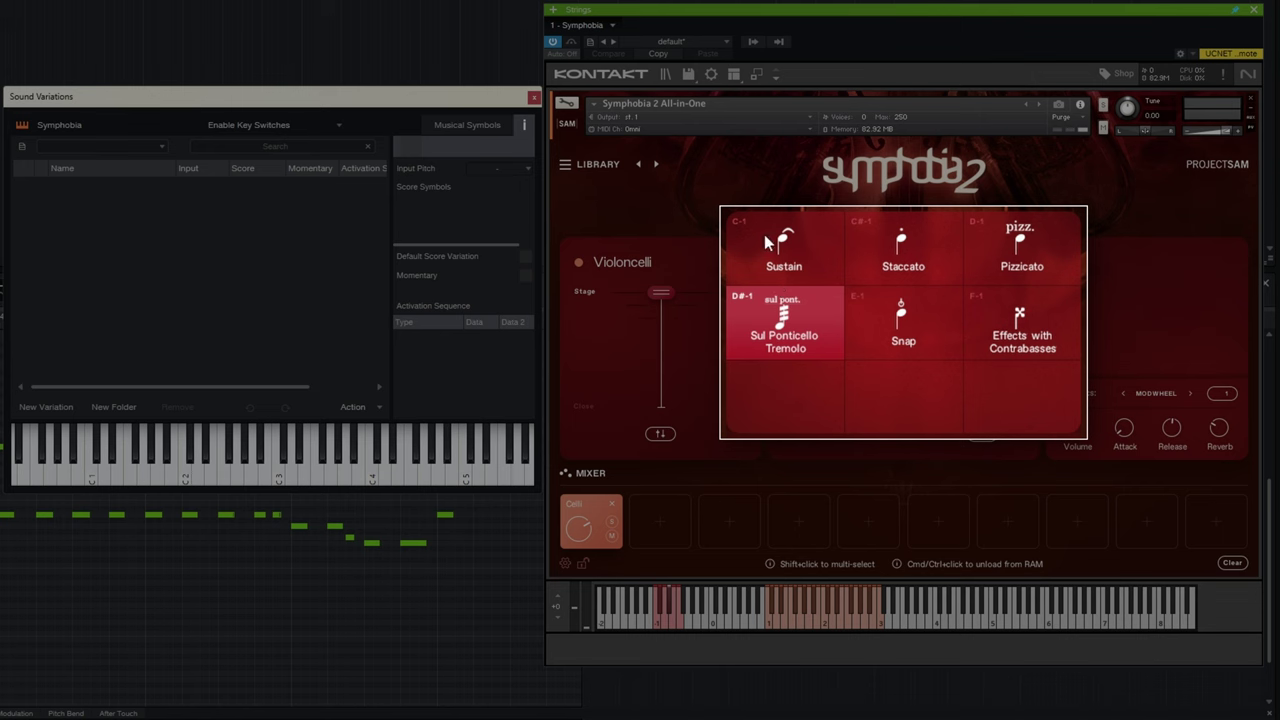
{"action": "left_click", "coordinate": [763, 234]}
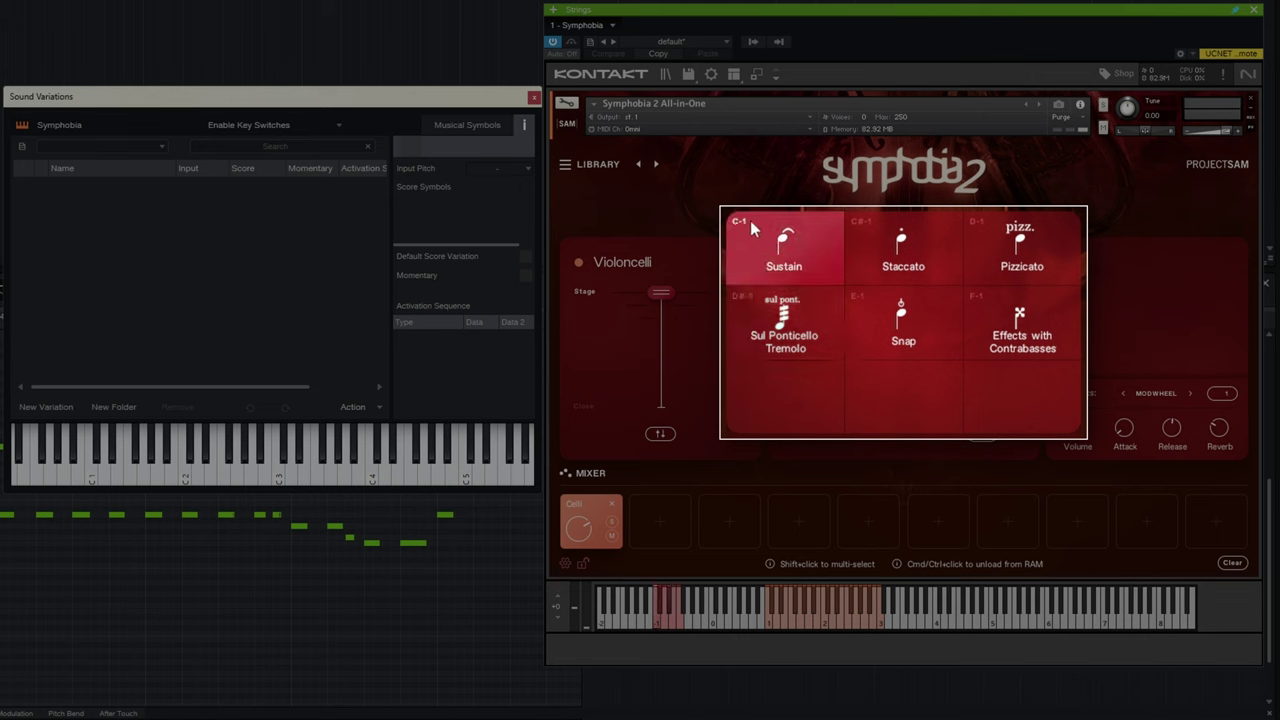
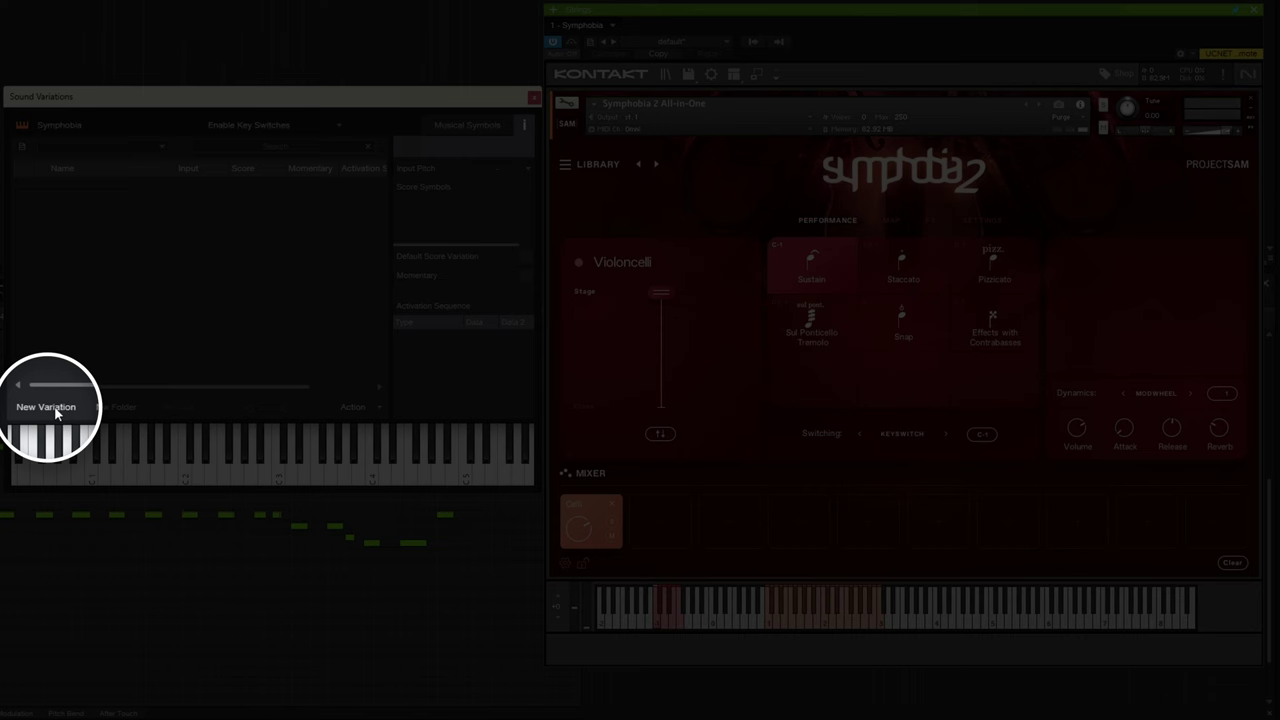
Step: Create a new sound variation named Sustain
{"action": "left_click", "coordinate": [54, 407]}
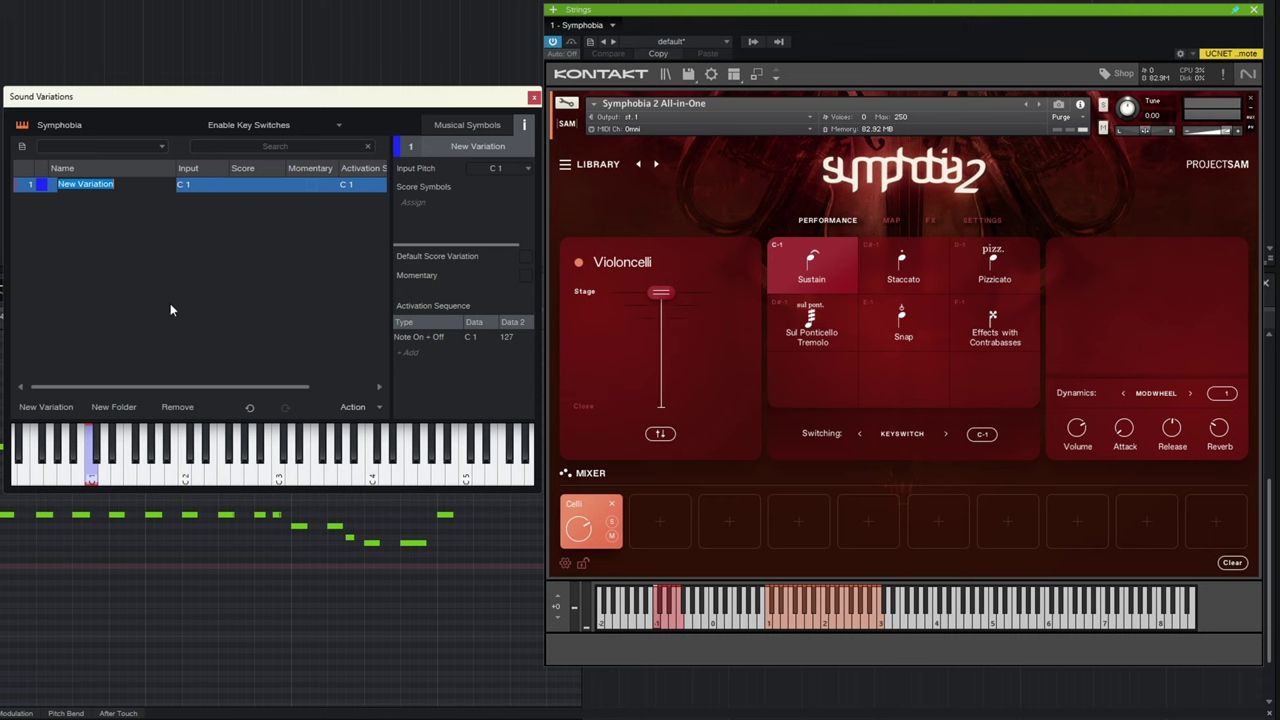
{"action": "type", "text": "Sustain"}
{"action": "left_click", "coordinate": [107, 264]}
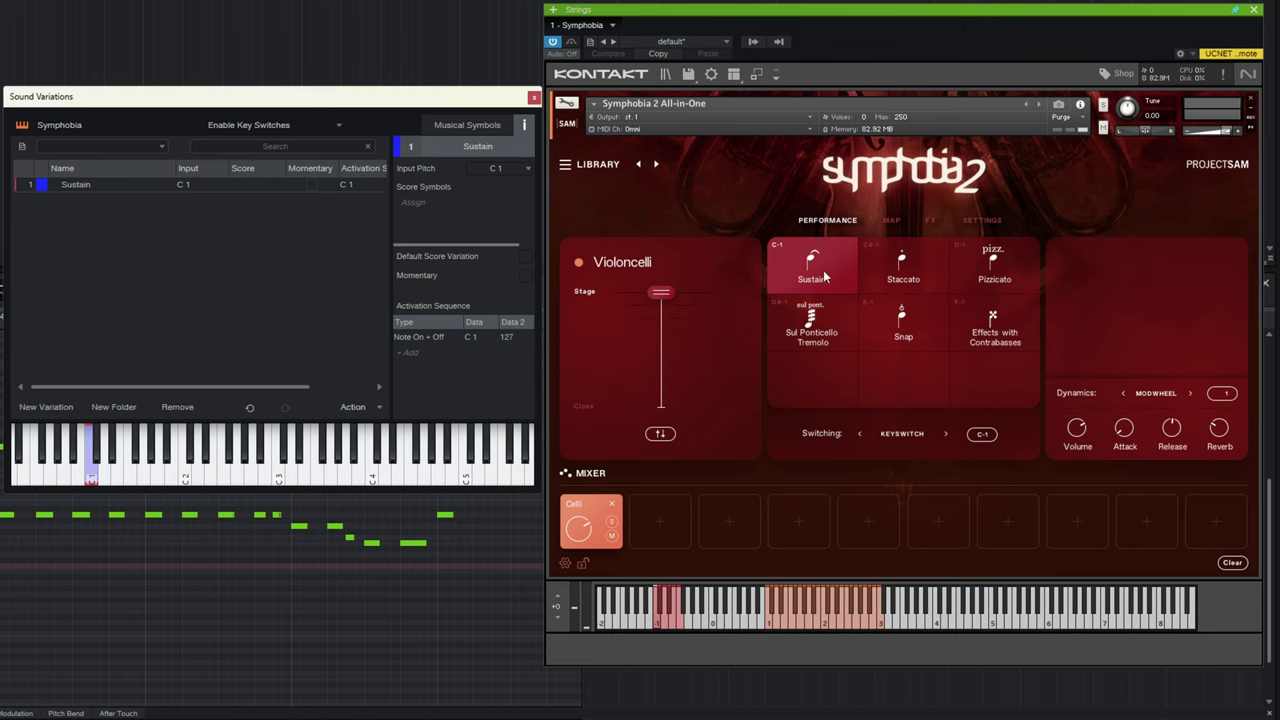
Step: Set both the input pitch and the activation note of the Sustain variation to C -1
{"action": "double_click", "coordinate": [185, 186]}
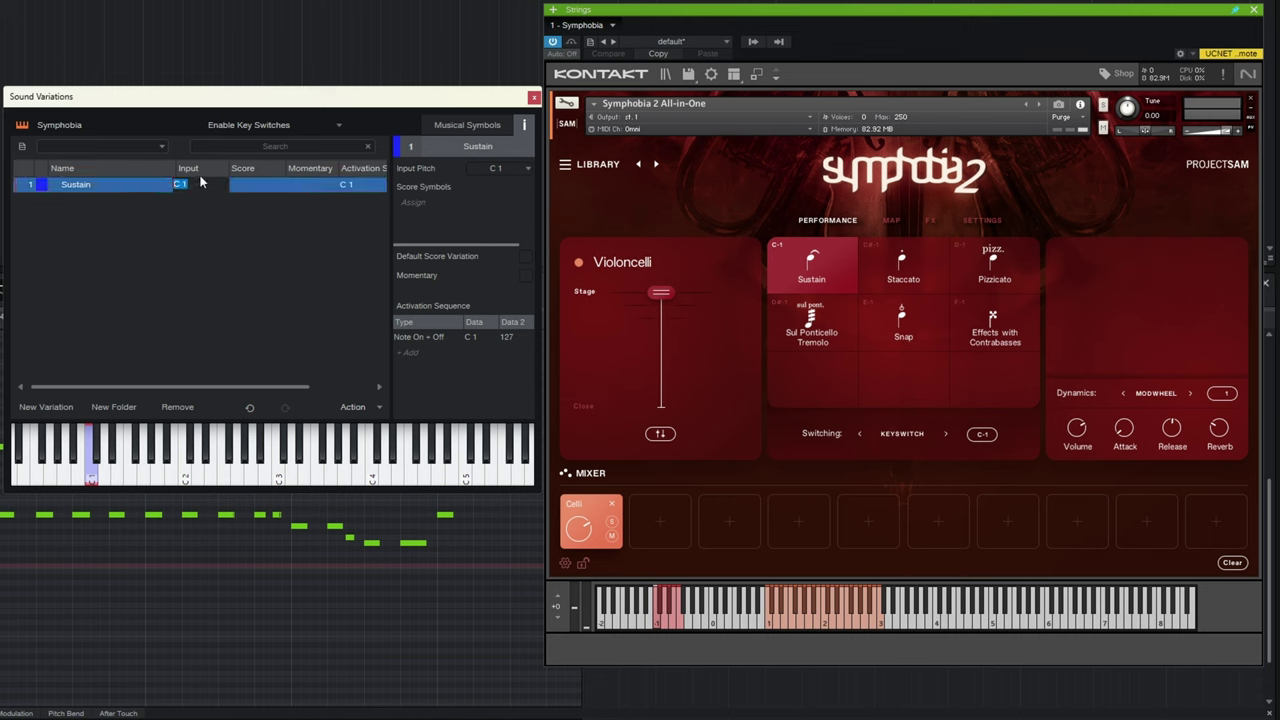
{"action": "type", "text": "c-1"}
{"action": "key", "text": "Return"}
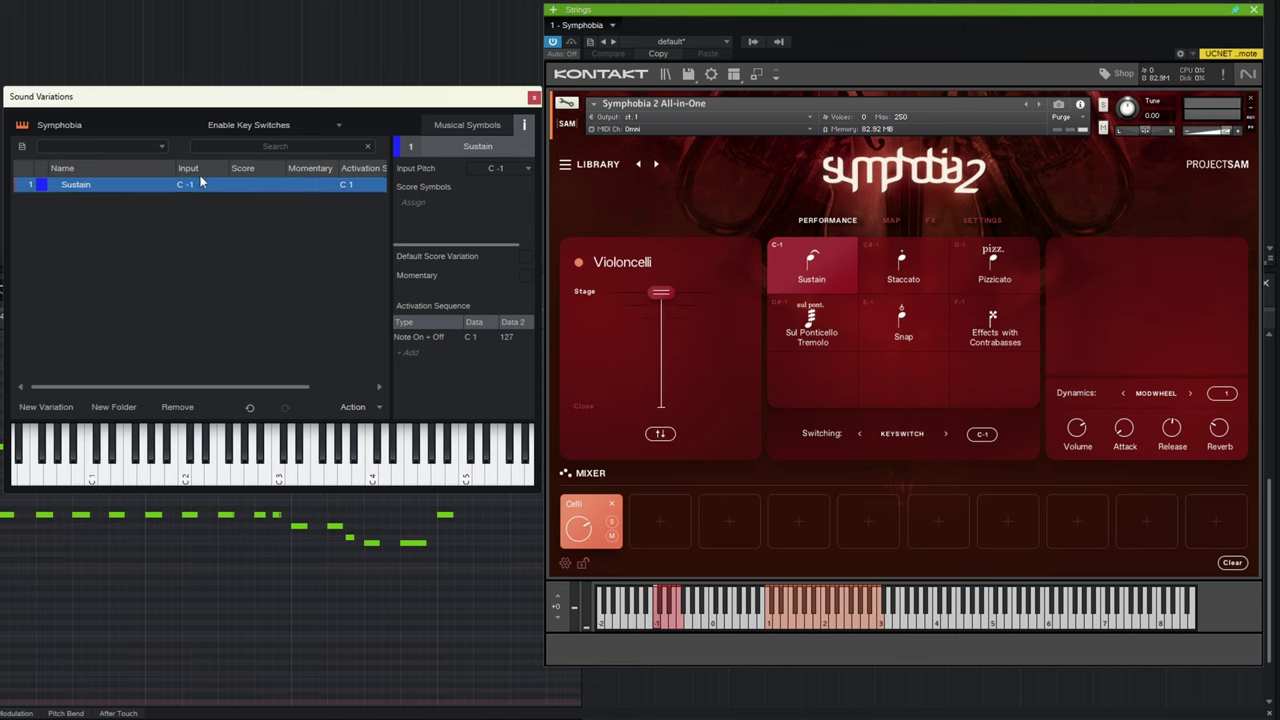
{"action": "double_click", "coordinate": [349, 186]}
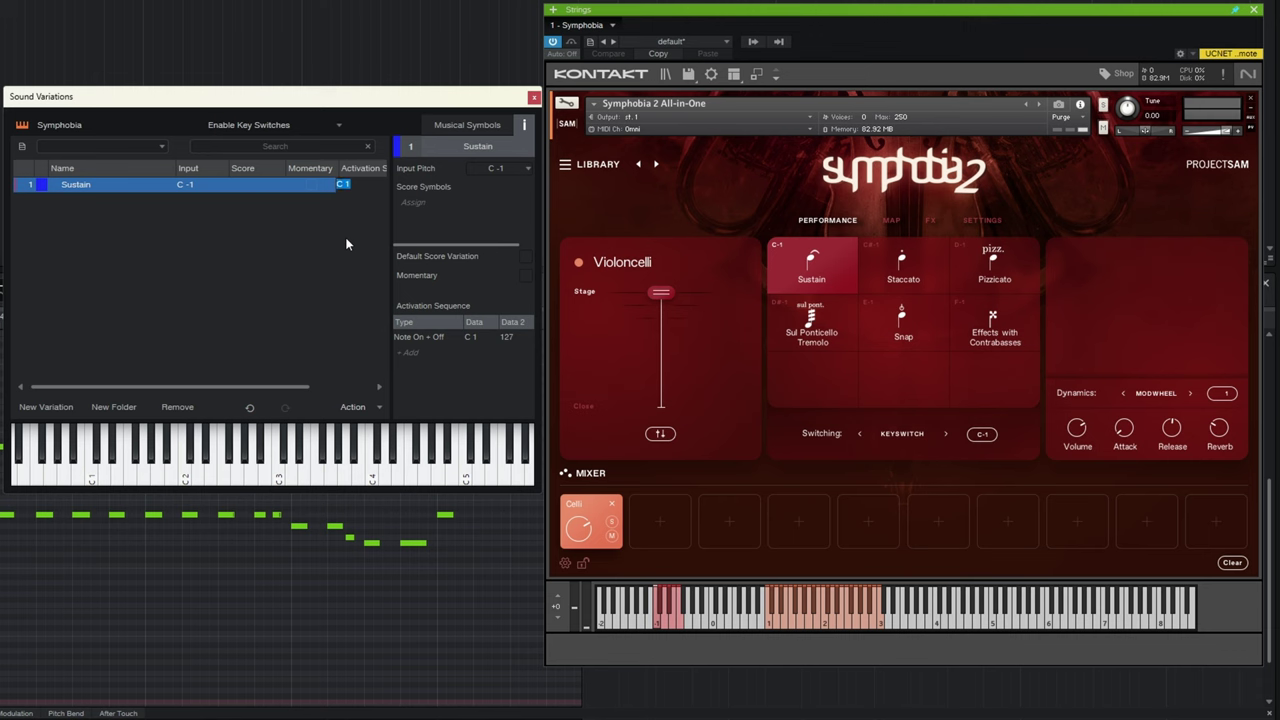
{"action": "type", "text": "c-1"}
{"action": "key", "text": "Return"}
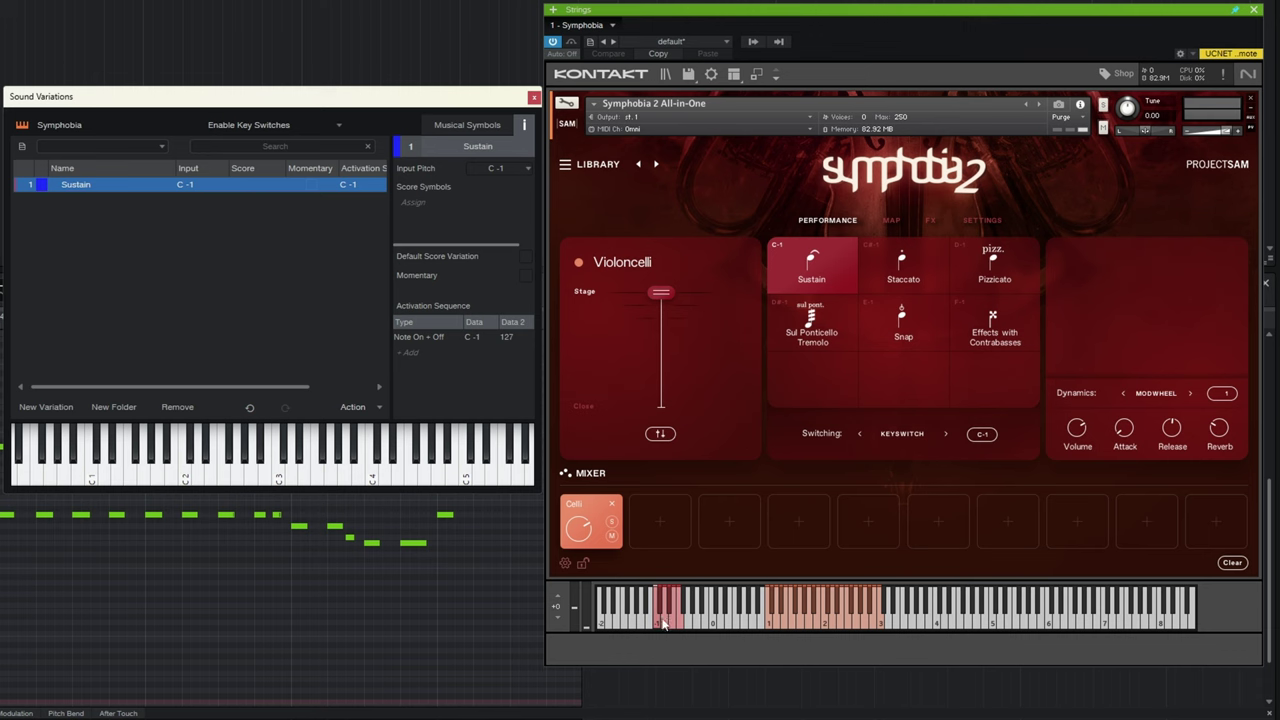
{"action": "left_click", "coordinate": [109, 235]}
{"action": "left_click", "coordinate": [65, 187]}
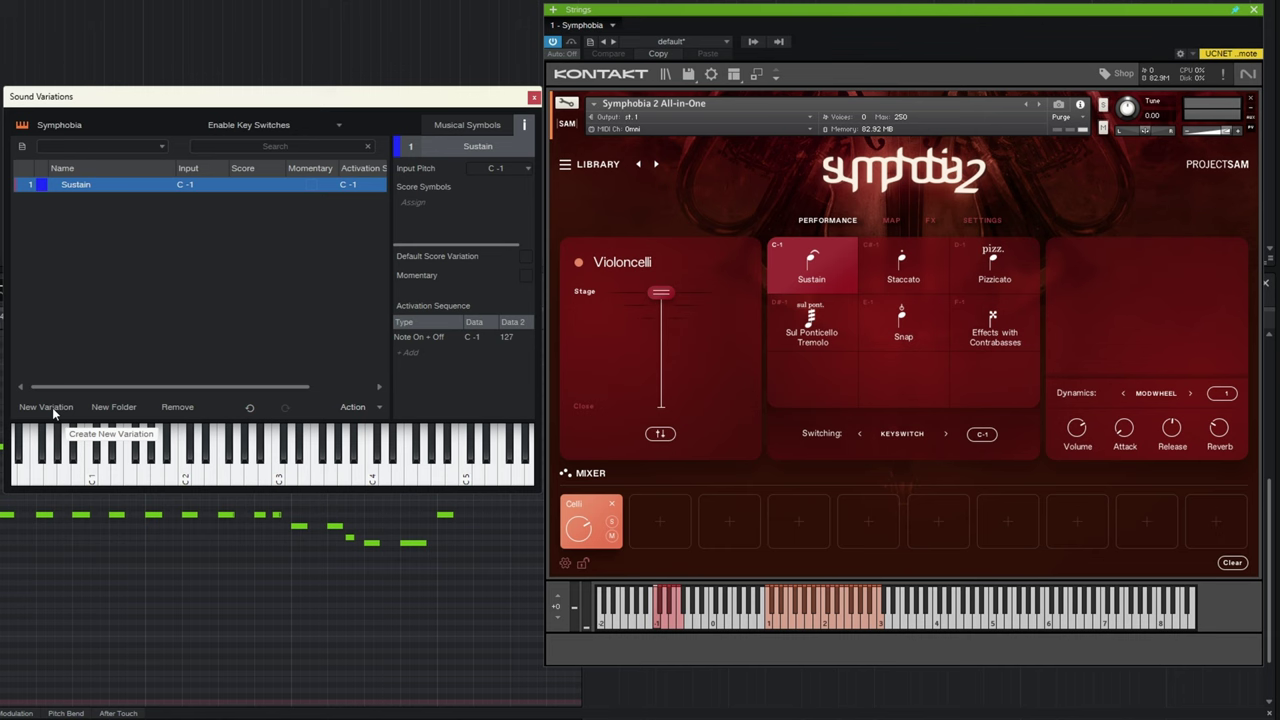
Step: Add five more sound variations below Sustain, one for each remaining Symphobia articulation
{"action": "left_click", "coordinate": [52, 407]}
{"action": "left_click", "coordinate": [52, 407]}
{"action": "left_click", "coordinate": [52, 407]}
{"action": "left_click", "coordinate": [52, 407]}
{"action": "left_click", "coordinate": [52, 407]}
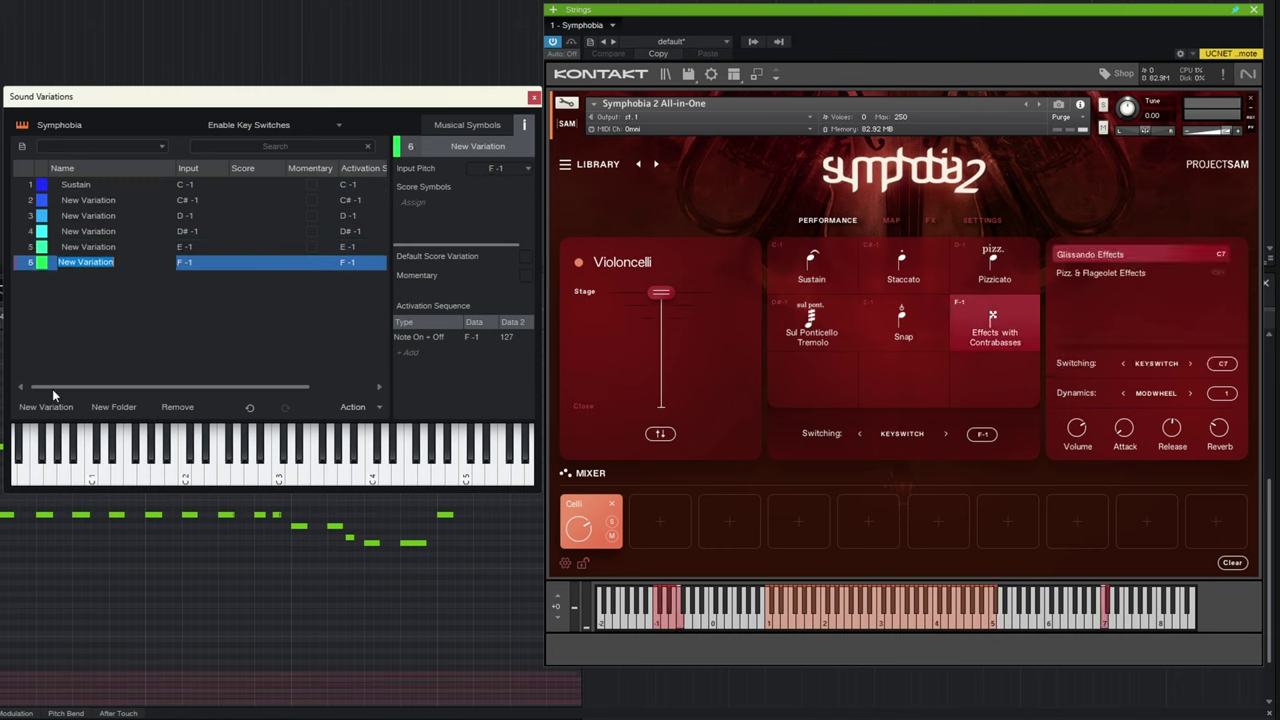
{"action": "left_click", "coordinate": [70, 305]}
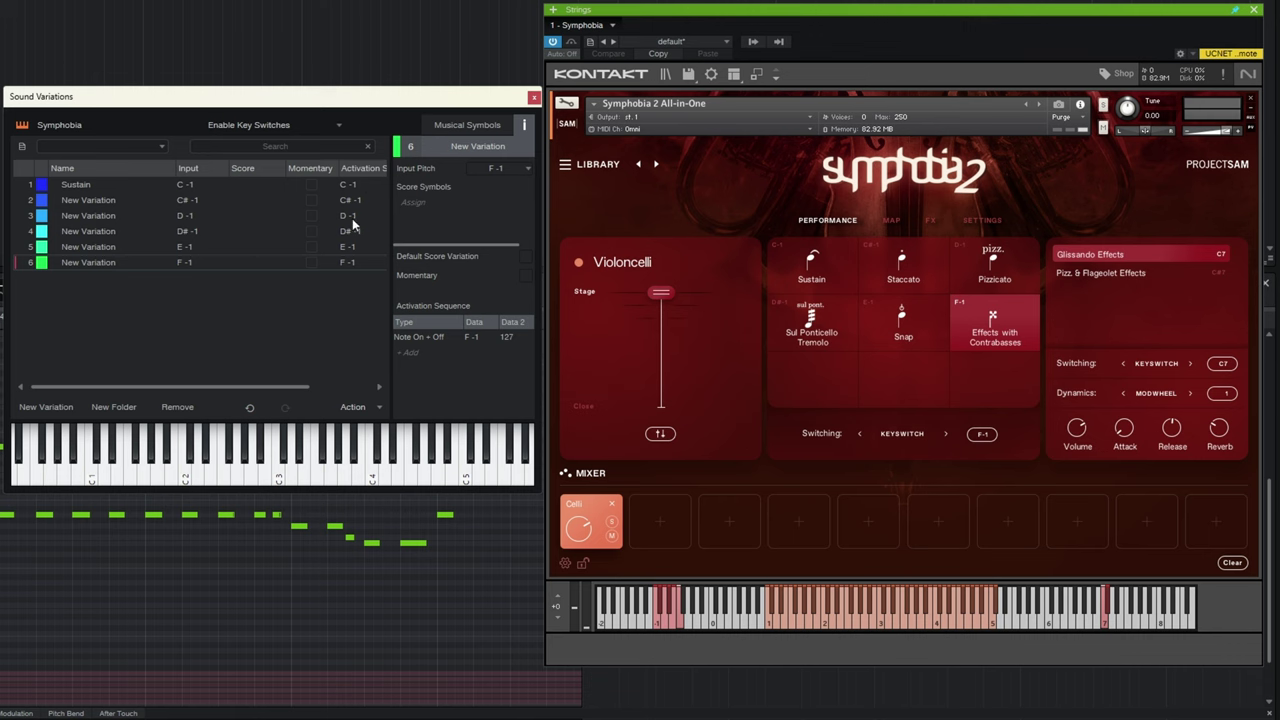
Step: Select the unnamed variations one after another to check which Symphobia articulation each activates
{"action": "left_click", "coordinate": [88, 201]}
{"action": "left_click", "coordinate": [83, 232]}
{"action": "left_click", "coordinate": [84, 248]}
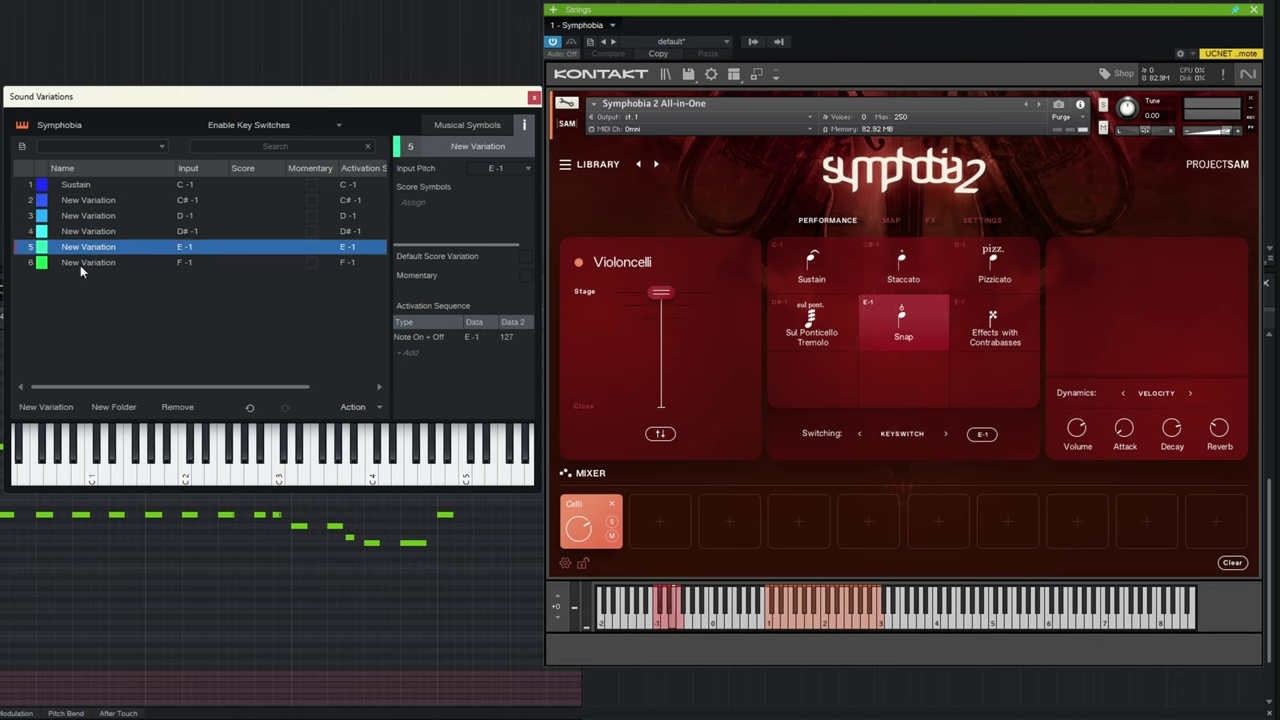
{"action": "left_click", "coordinate": [80, 263]}
Step: Rename variations 2 to 6 as Staccato, Pizzicato, Sul Ponticello, Snap and Effects
{"action": "left_click", "coordinate": [88, 201]}
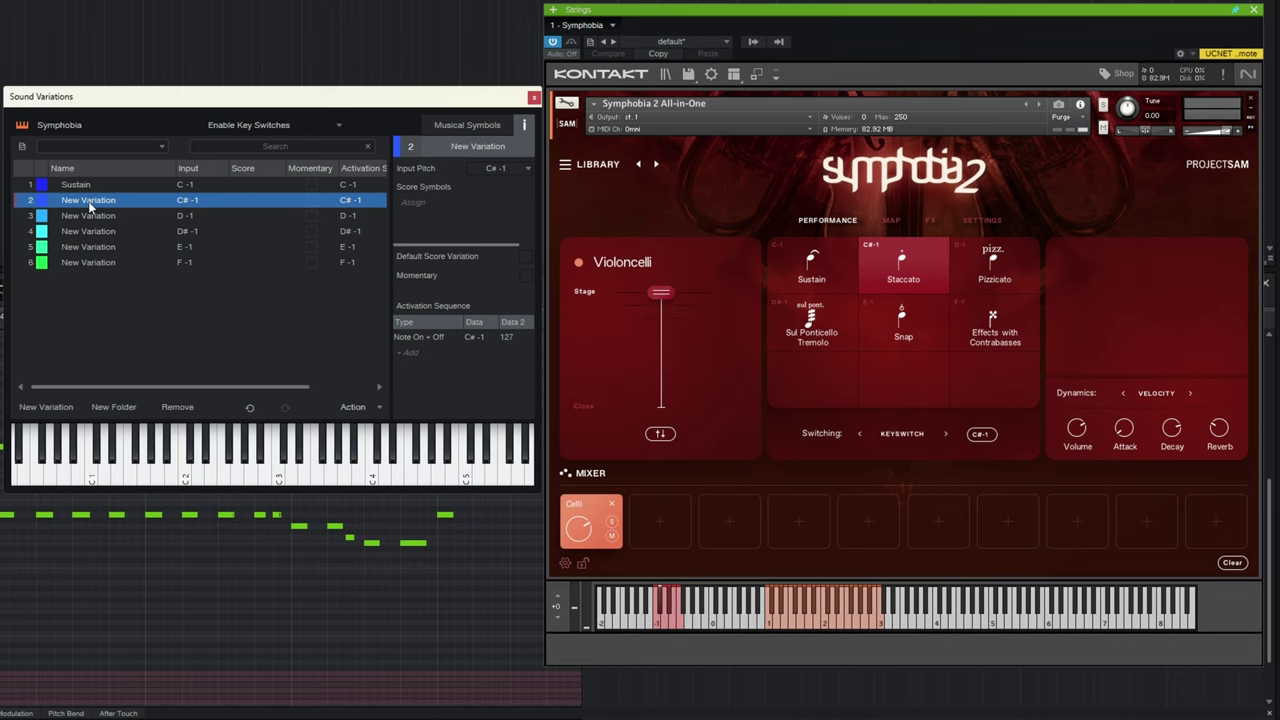
{"action": "double_click", "coordinate": [88, 201]}
{"action": "type", "text": "Staccato"}
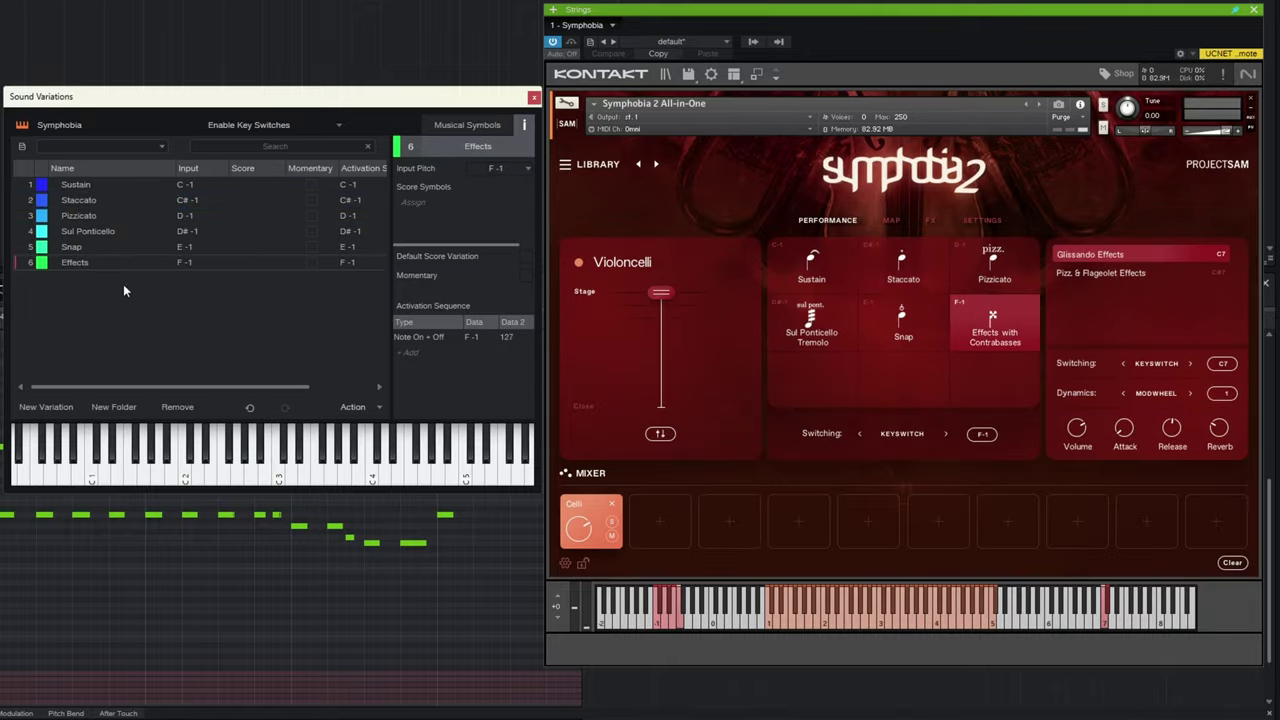
Step: Step up and down through the named variations to check that Symphobia follows each articulation change
{"action": "left_click", "coordinate": [88, 199]}
{"action": "key", "text": "Down"}
{"action": "key", "text": "Down"}
{"action": "key", "text": "Down"}
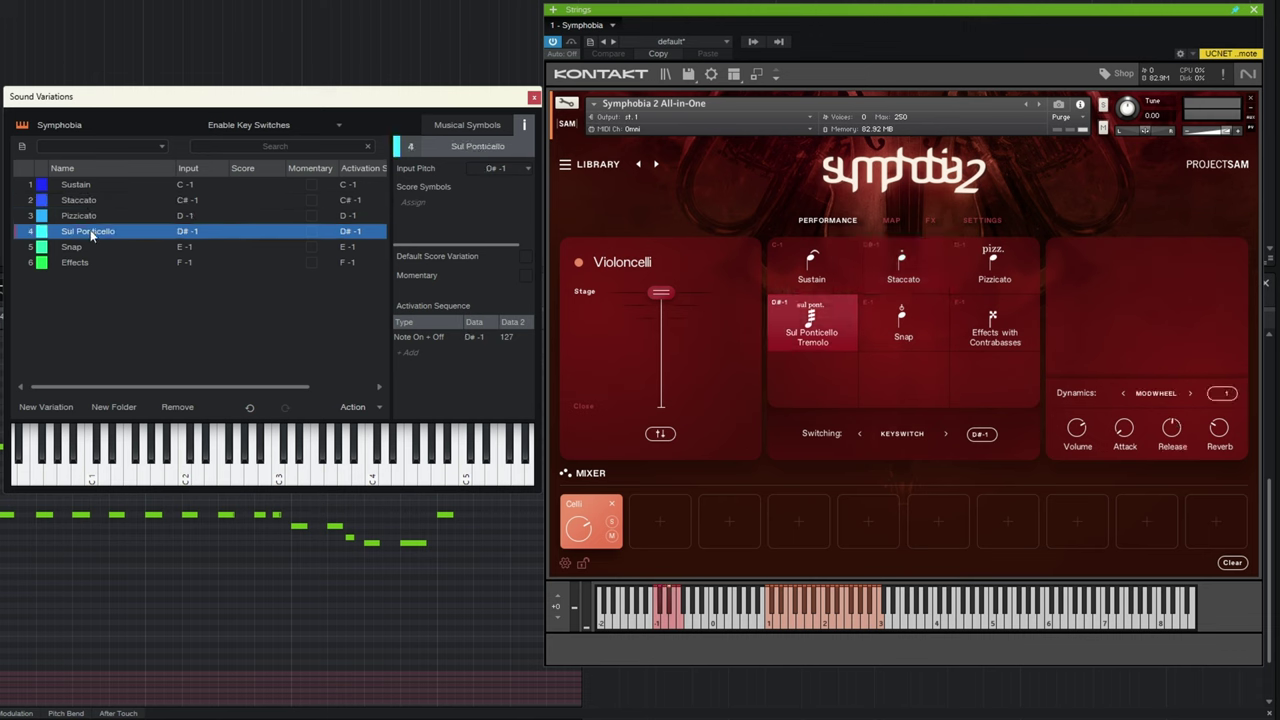
{"action": "key", "text": "Up"}
{"action": "key", "text": "Up"}
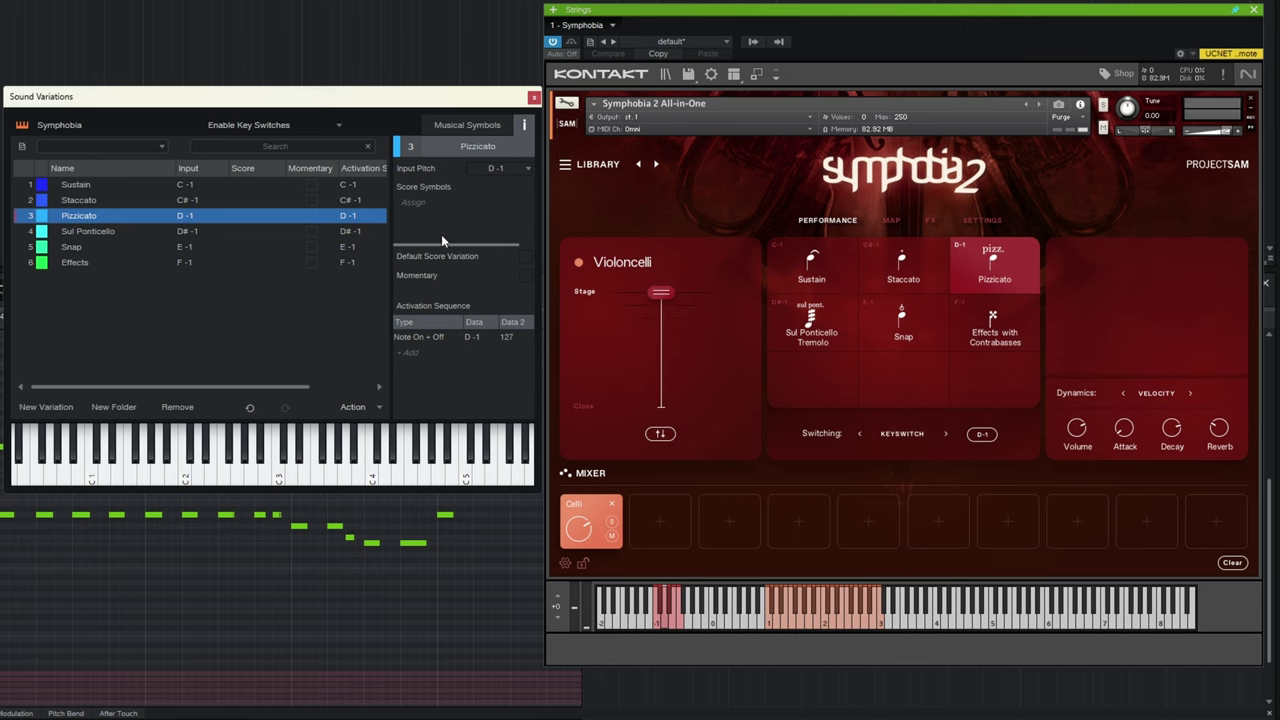
Step: Clear the Pizzicato variation's input pitch and review the event types available for its activation sequence
{"action": "left_click", "coordinate": [526, 168]}
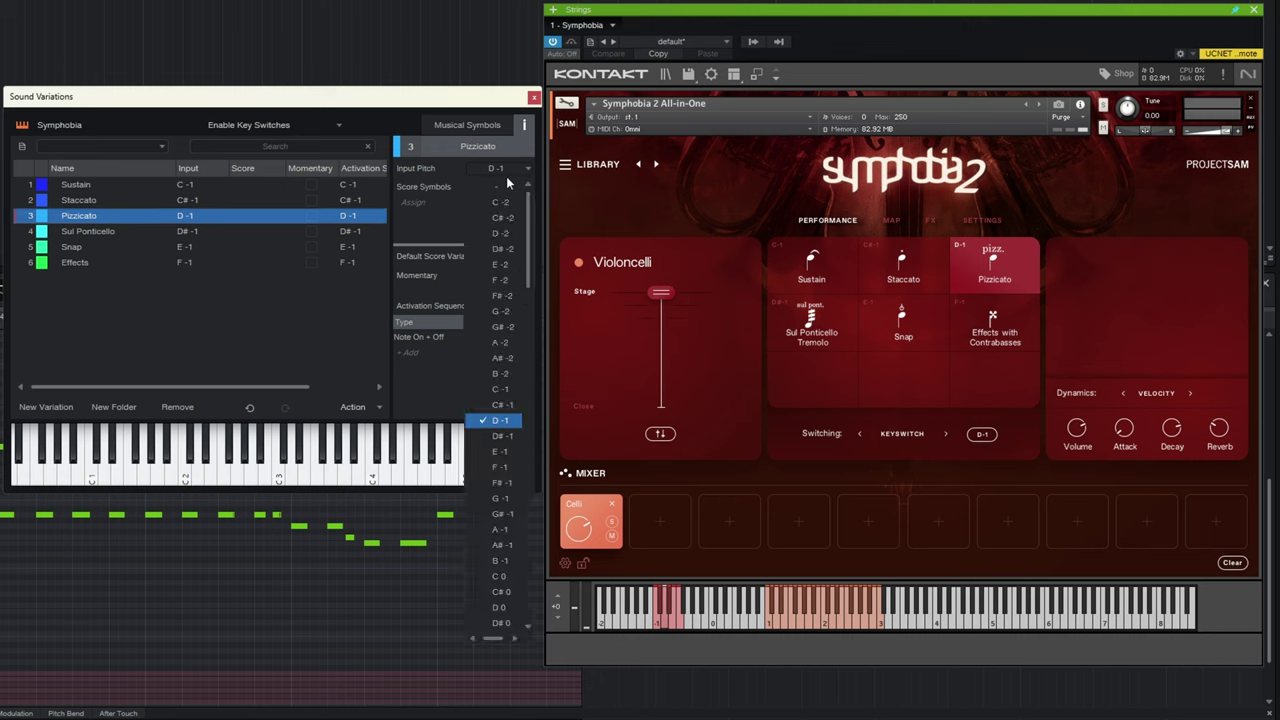
{"action": "left_click", "coordinate": [501, 189]}
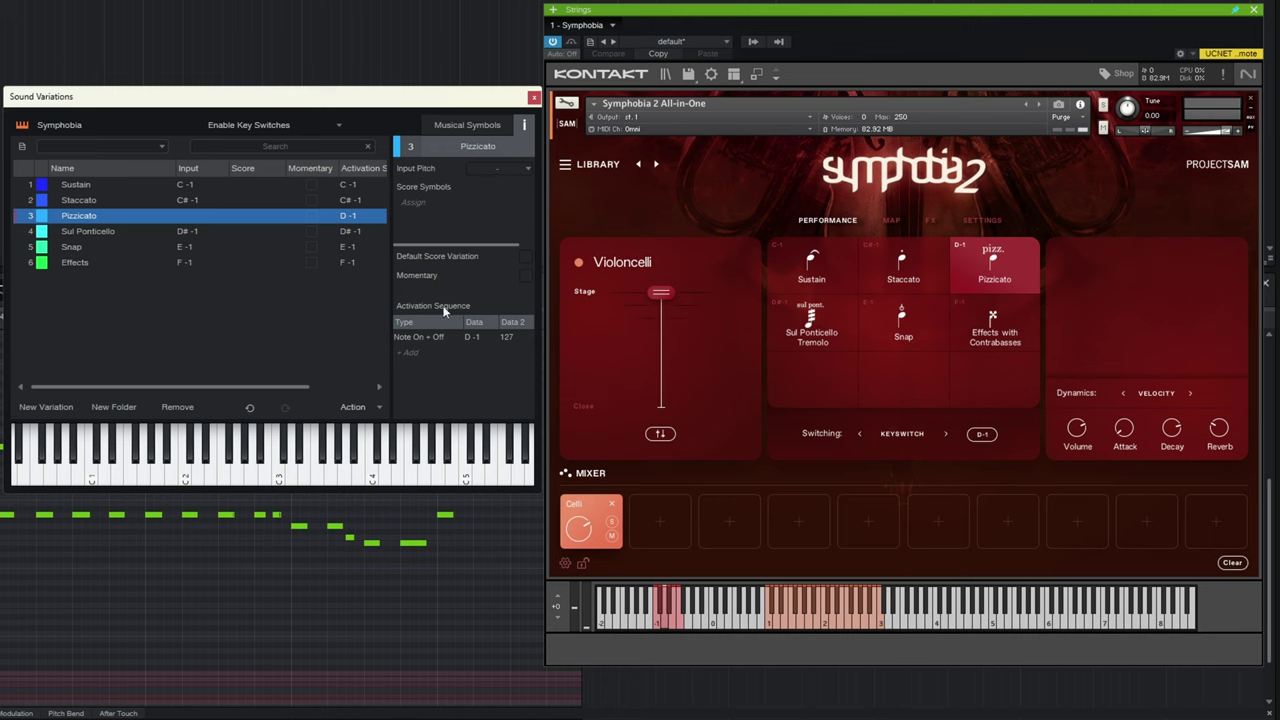
{"action": "left_click", "coordinate": [429, 336]}
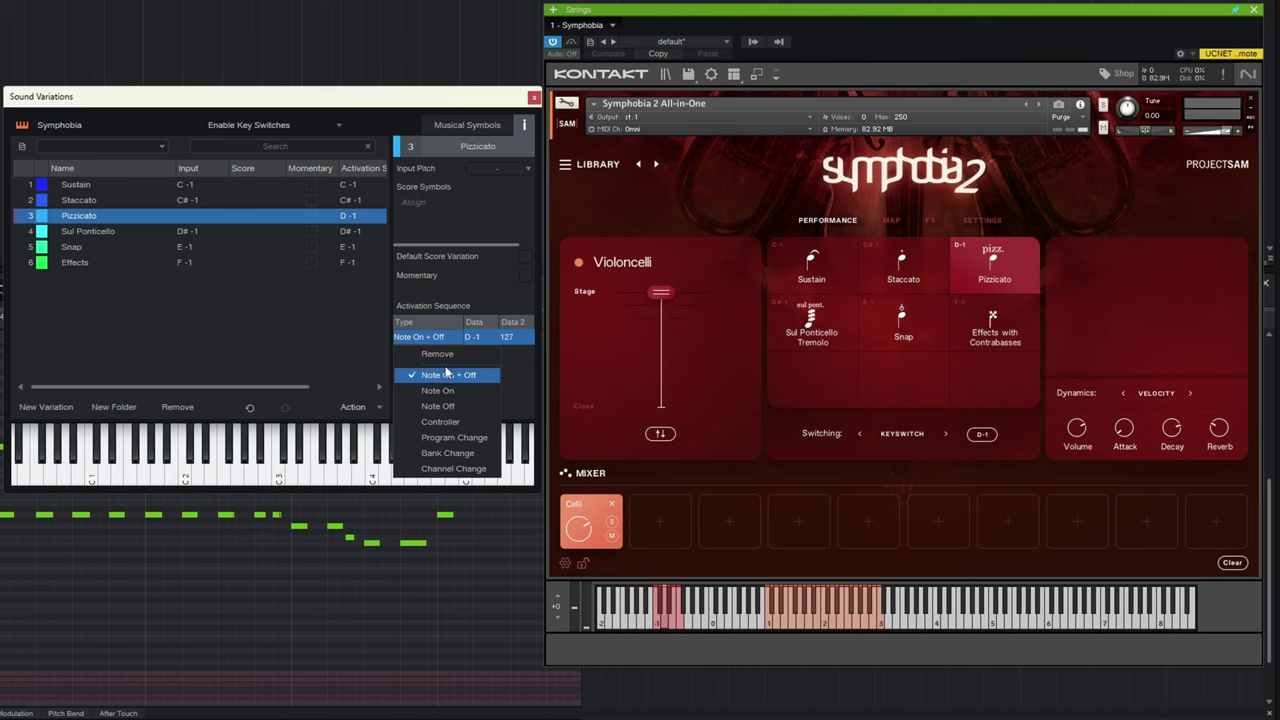
{"action": "left_click", "coordinate": [470, 222]}
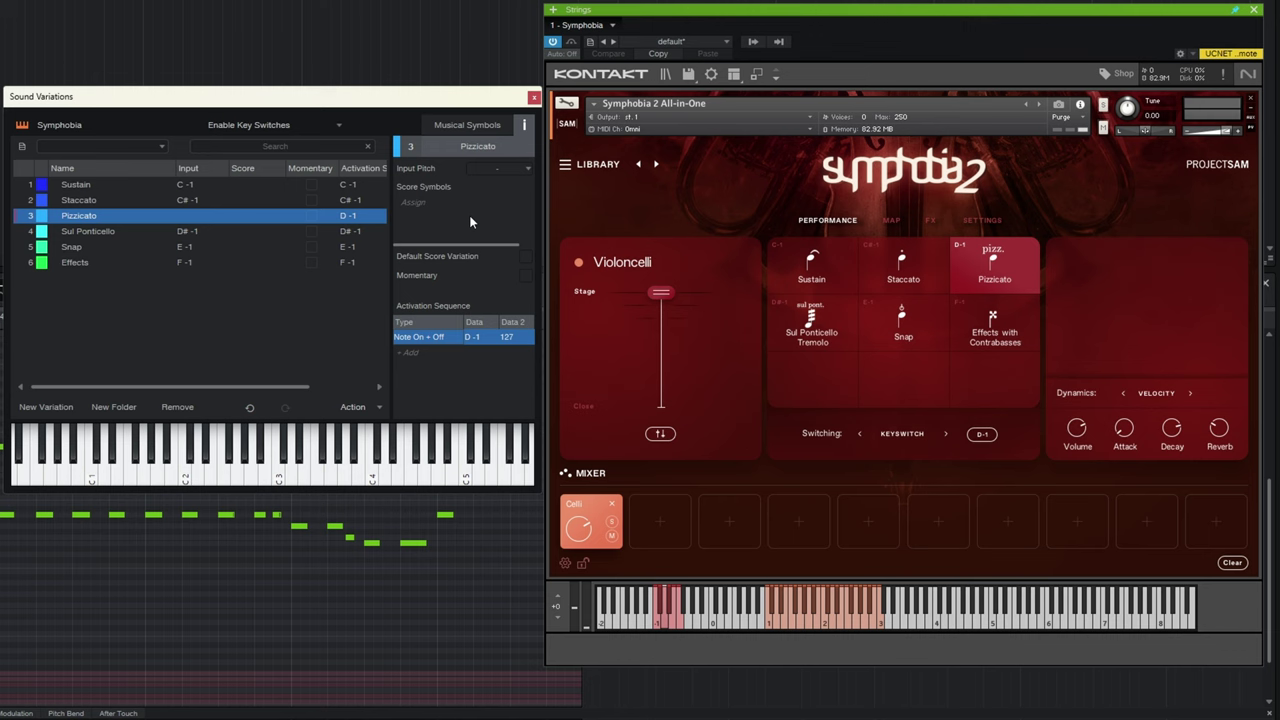
Step: Examine the Glissando Effects and Pizz. & Flageolet Effects sub-articulations and their keyswitches under Effects with Contrabasses
{"action": "left_click", "coordinate": [75, 264]}
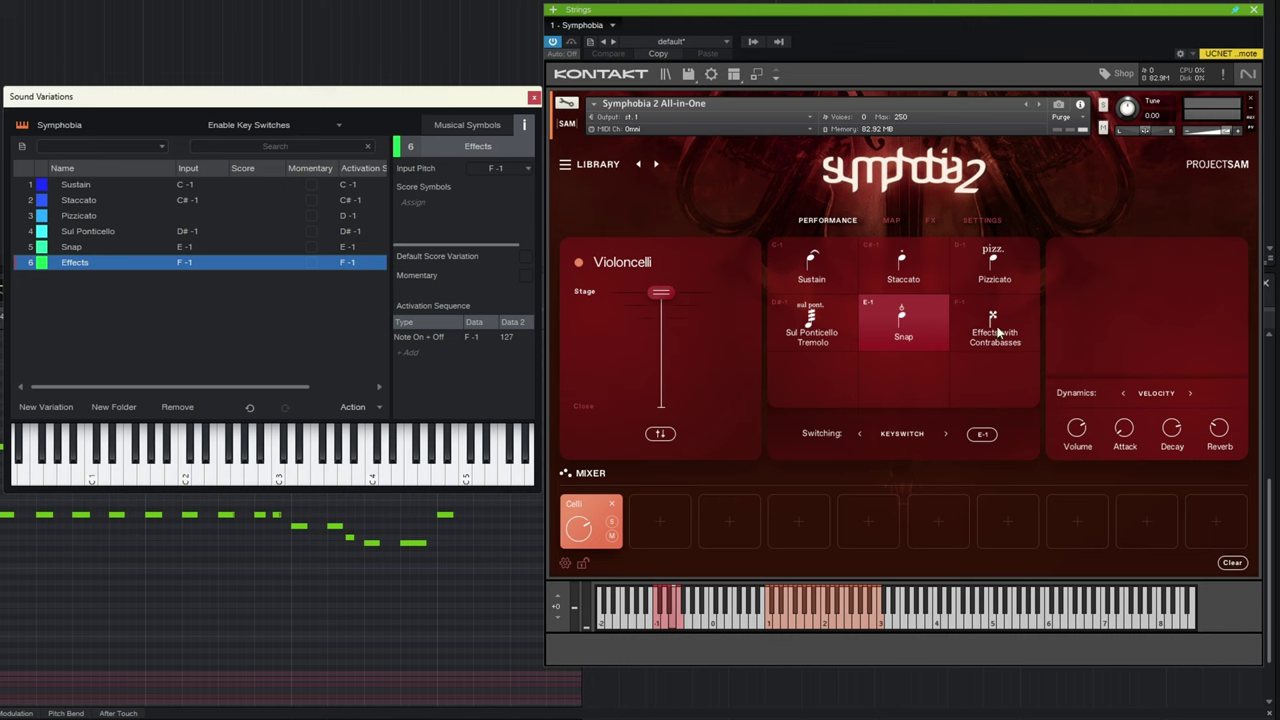
{"action": "left_click", "coordinate": [998, 331]}
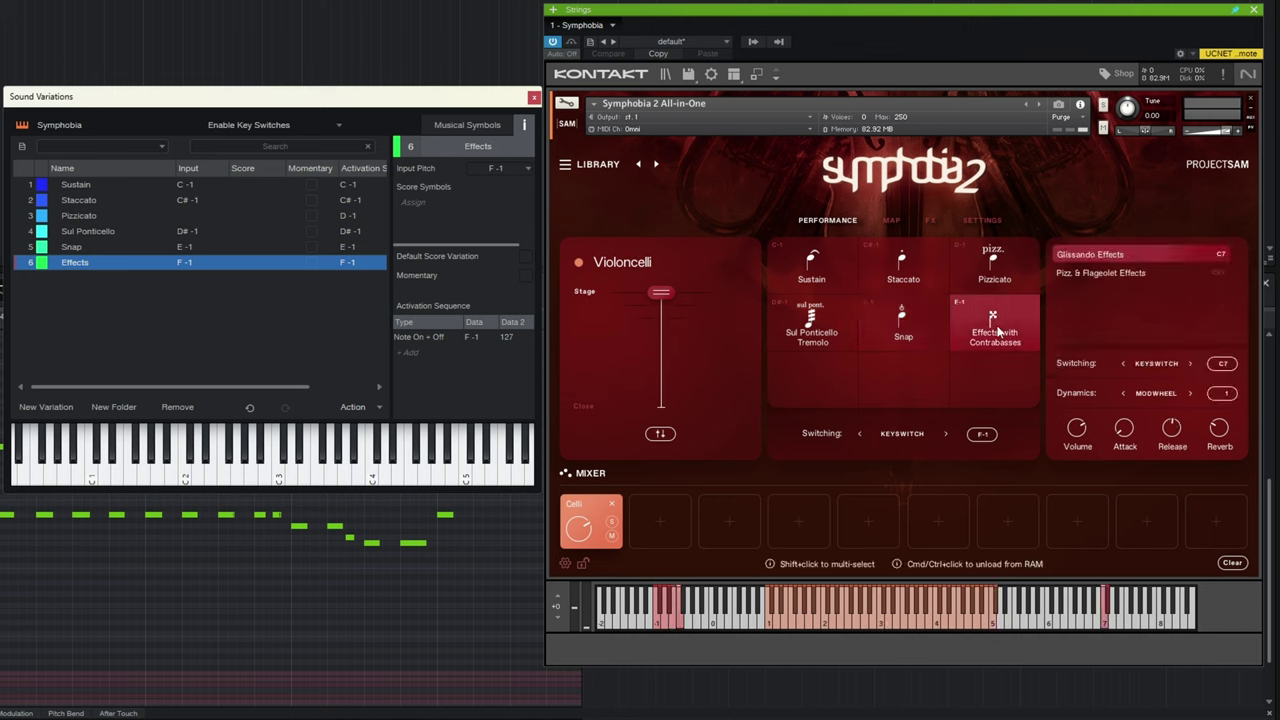
{"action": "left_click", "coordinate": [1105, 280]}
{"action": "left_click", "coordinate": [1107, 257]}
{"action": "left_click", "coordinate": [1117, 275]}
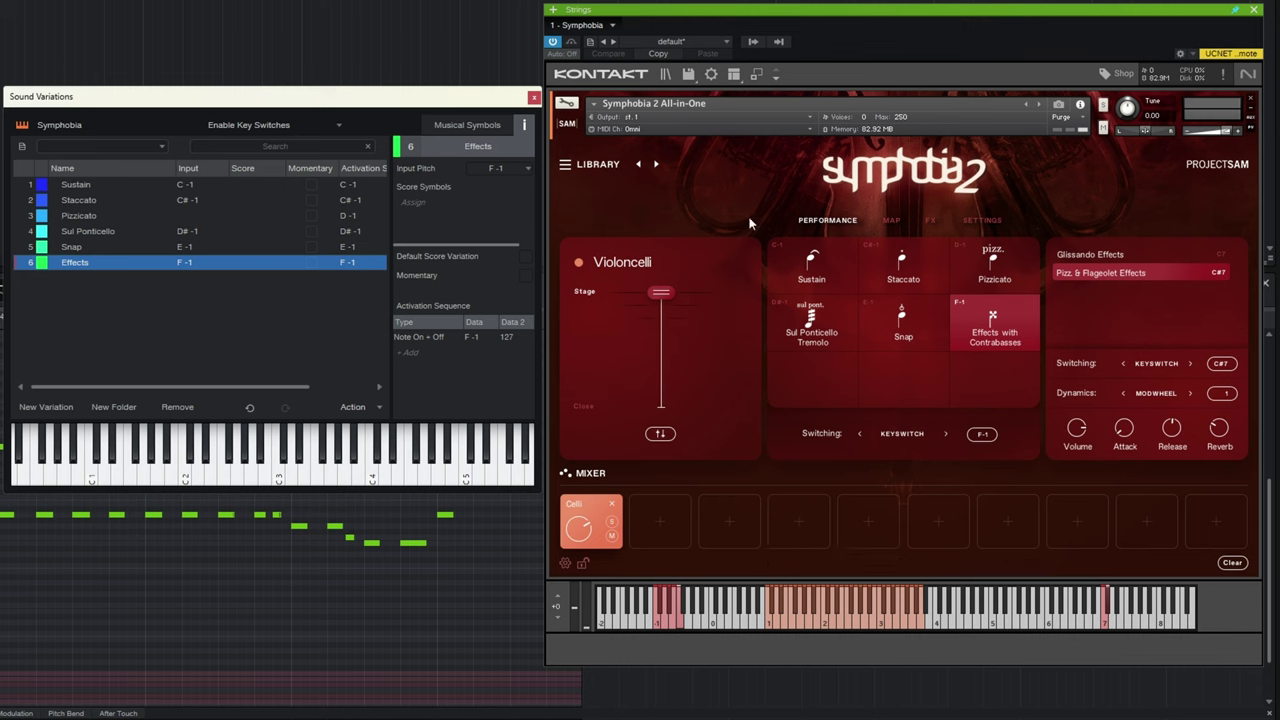
Step: Rename the Effects variation as Glissando Effects and clear its input pitch
{"action": "left_click", "coordinate": [169, 332]}
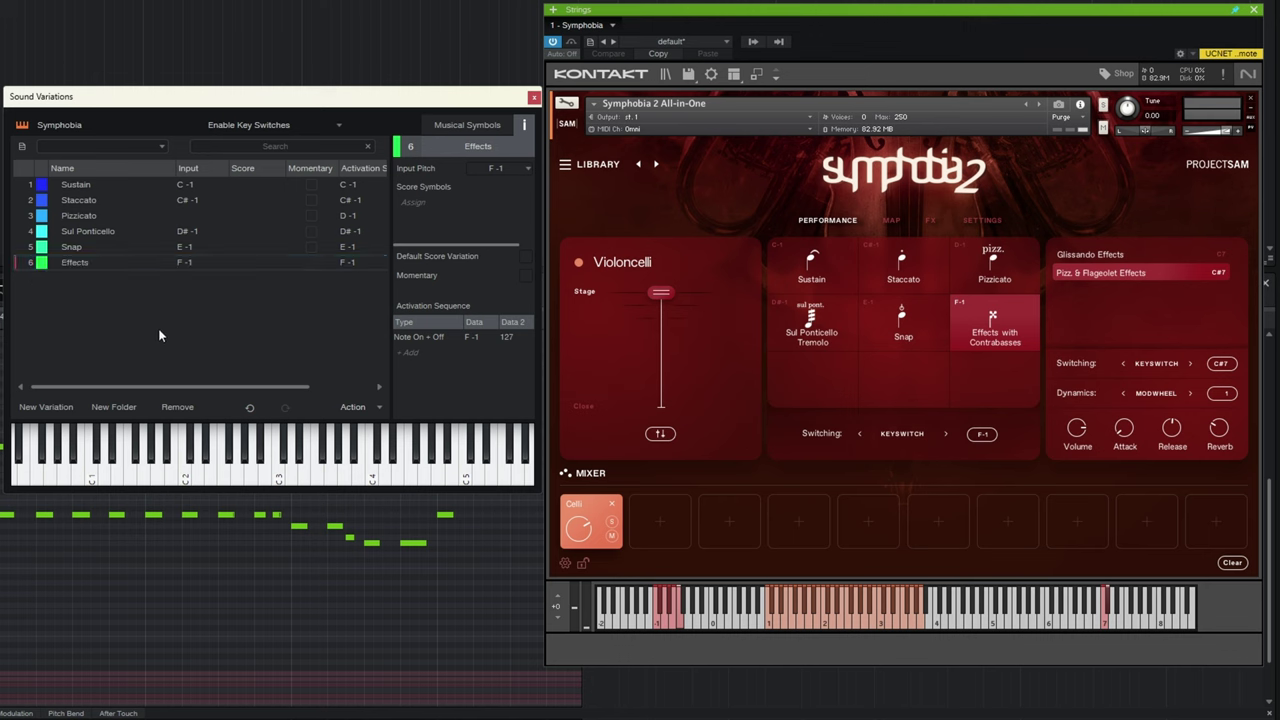
{"action": "left_click", "coordinate": [82, 264]}
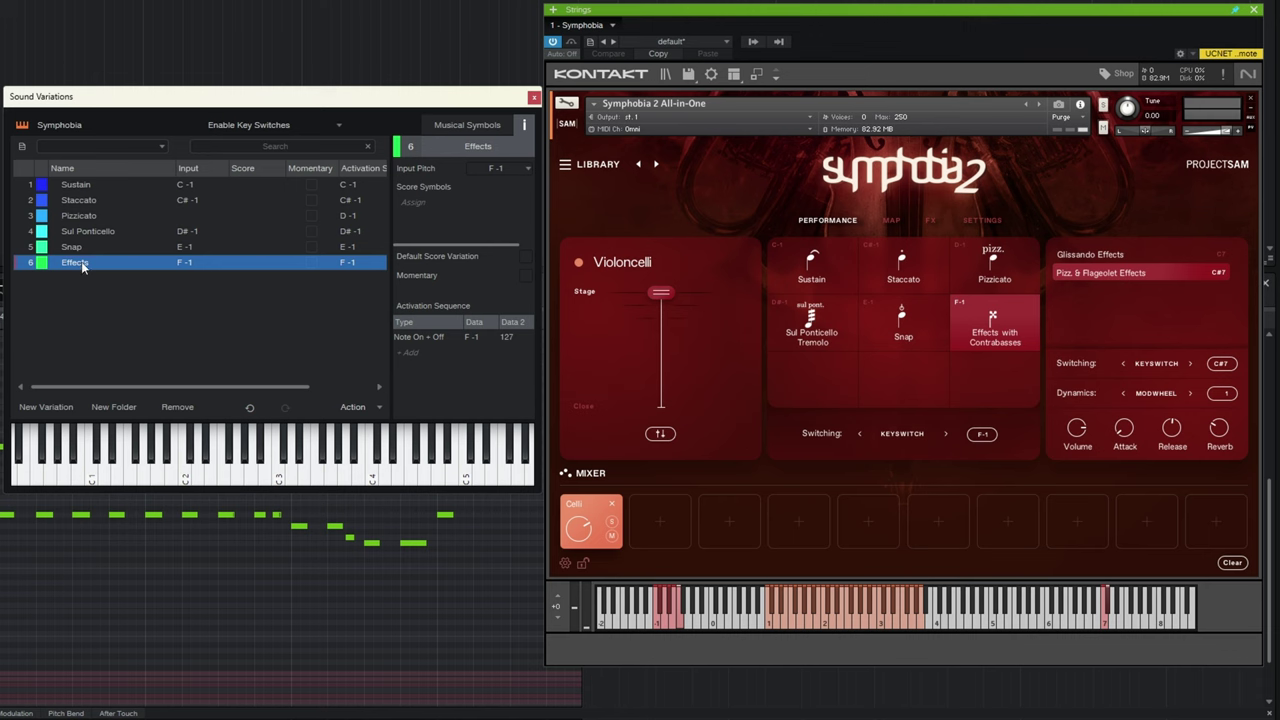
{"action": "double_click", "coordinate": [82, 264]}
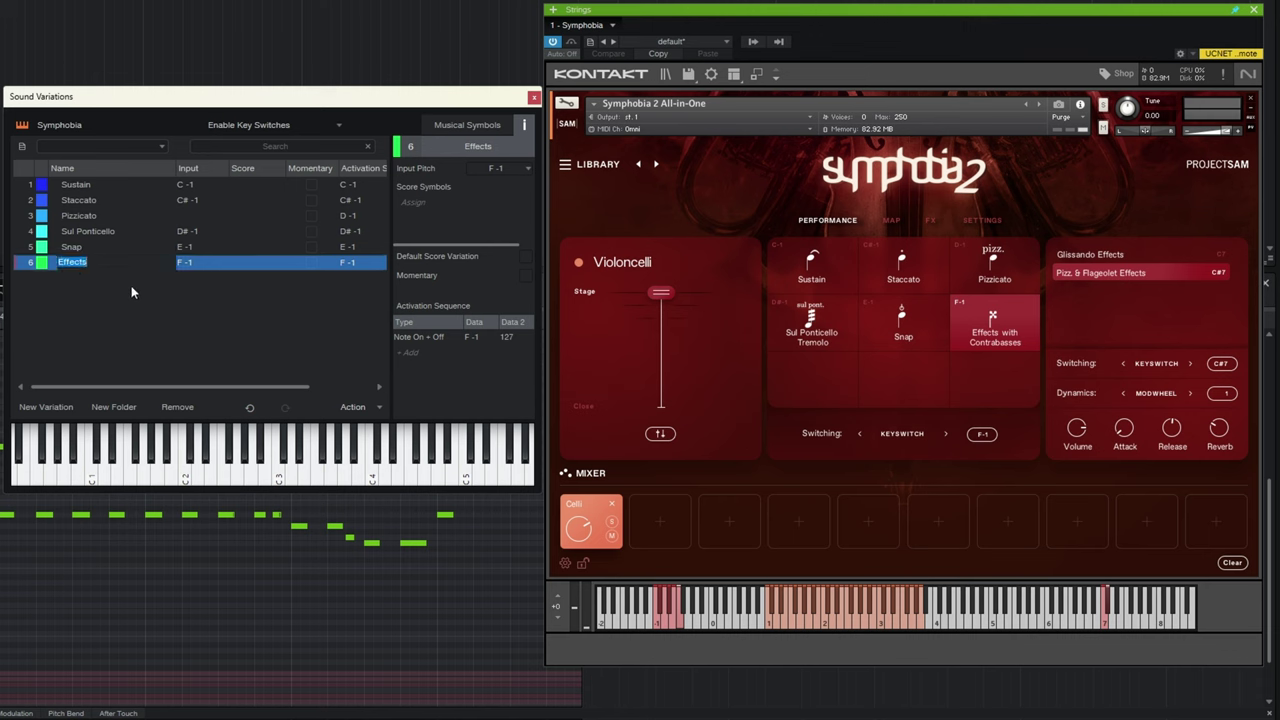
{"action": "type", "text": "Glissando Effects"}
{"action": "left_click", "coordinate": [170, 300]}
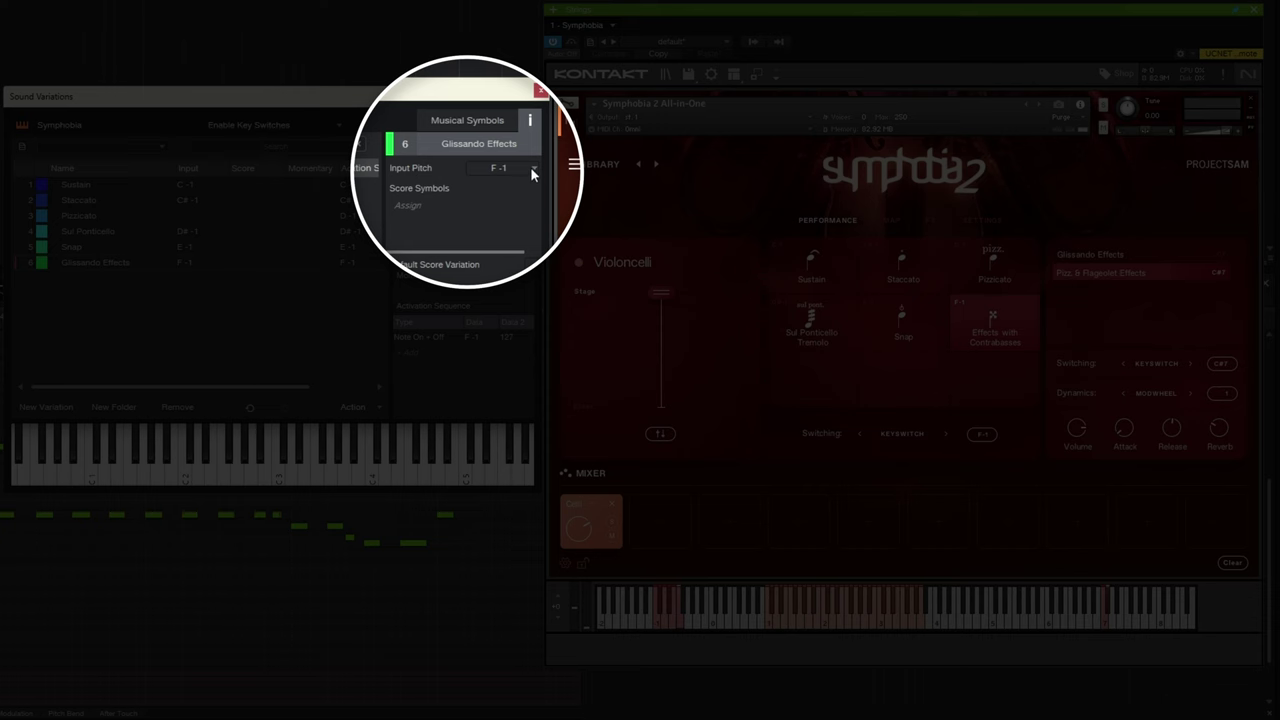
{"action": "left_click", "coordinate": [530, 166]}
{"action": "left_click", "coordinate": [508, 193]}
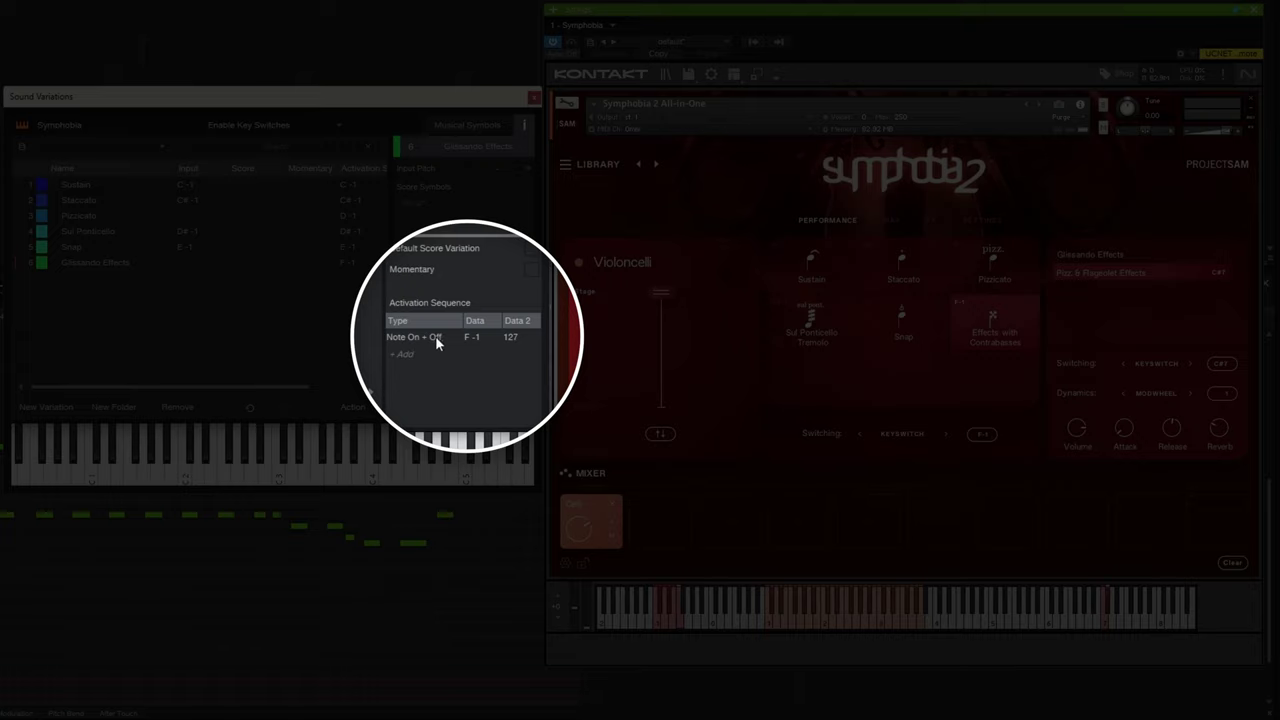
Step: Add a second Note On + Off event to the Glissando Effects variation's activation sequence
{"action": "left_click", "coordinate": [432, 337]}
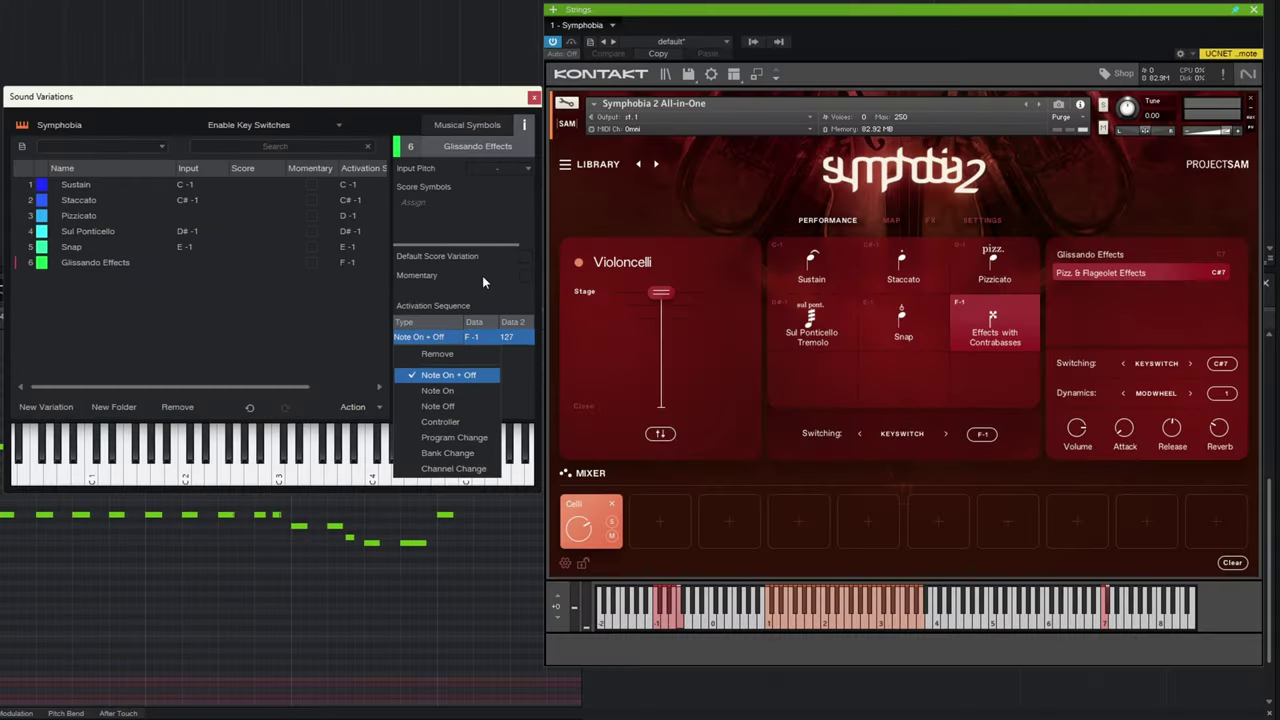
{"action": "left_click", "coordinate": [482, 275]}
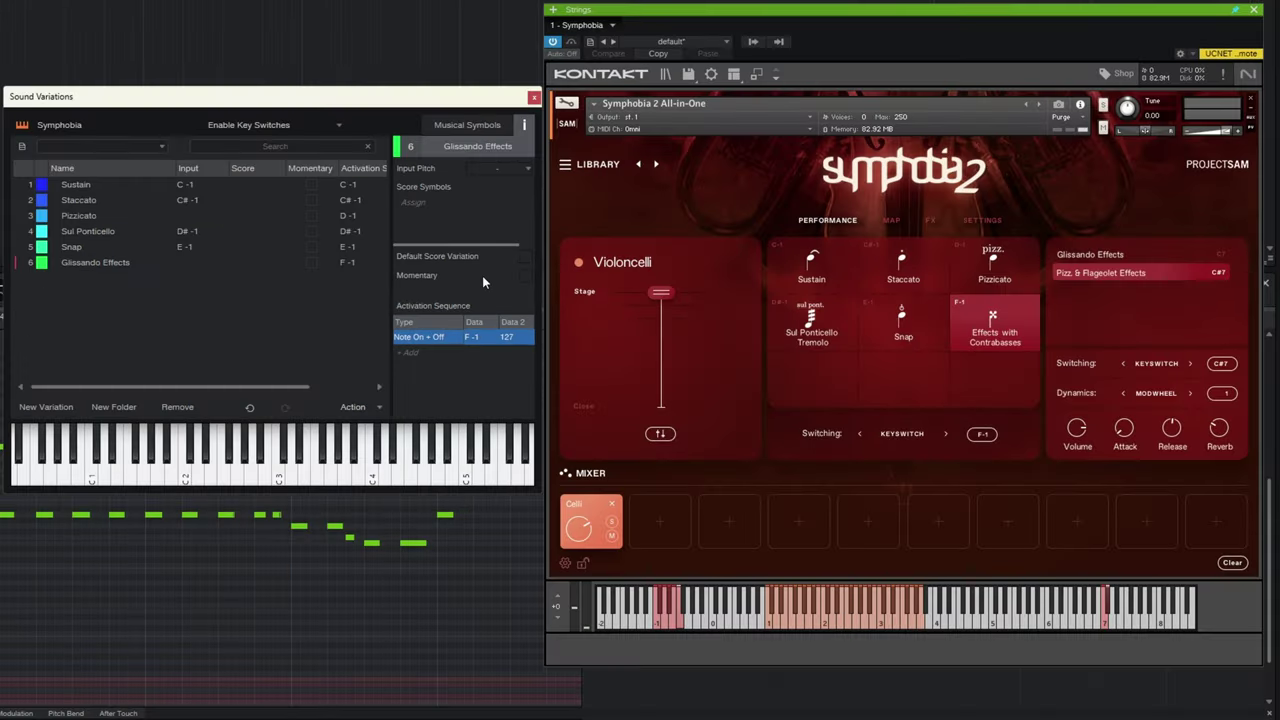
{"action": "left_click", "coordinate": [410, 354]}
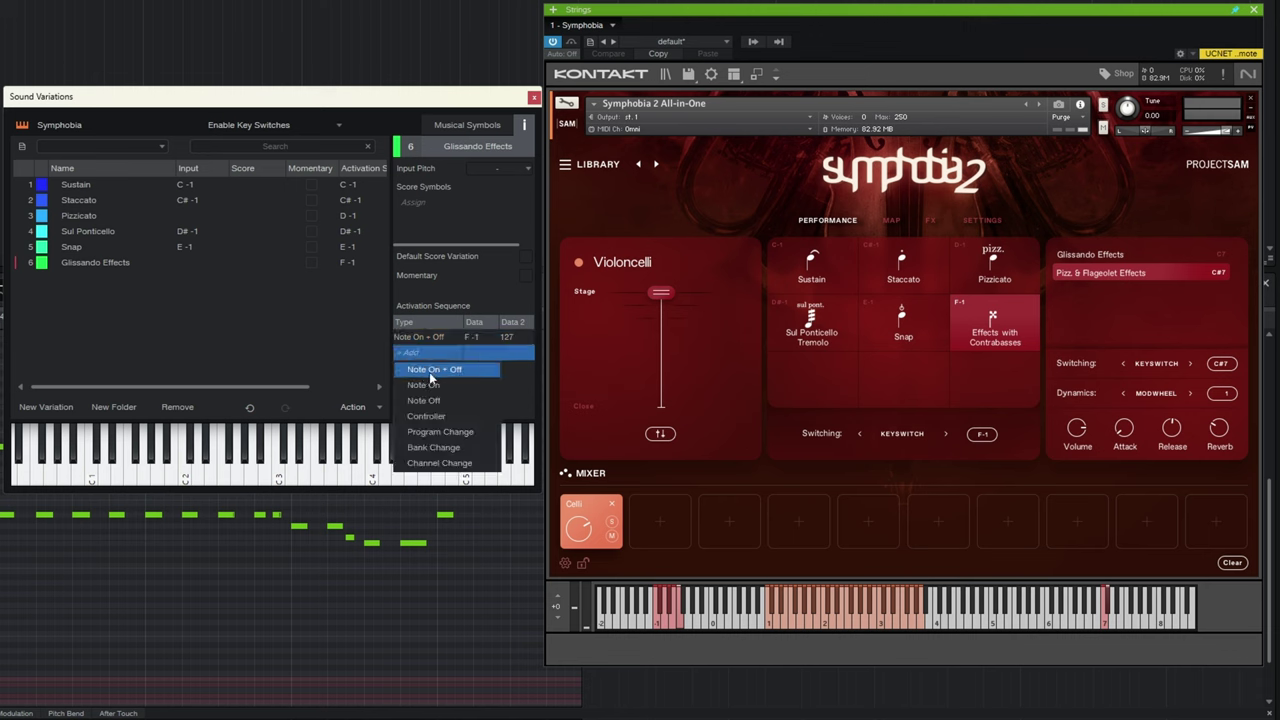
{"action": "left_click", "coordinate": [429, 369]}
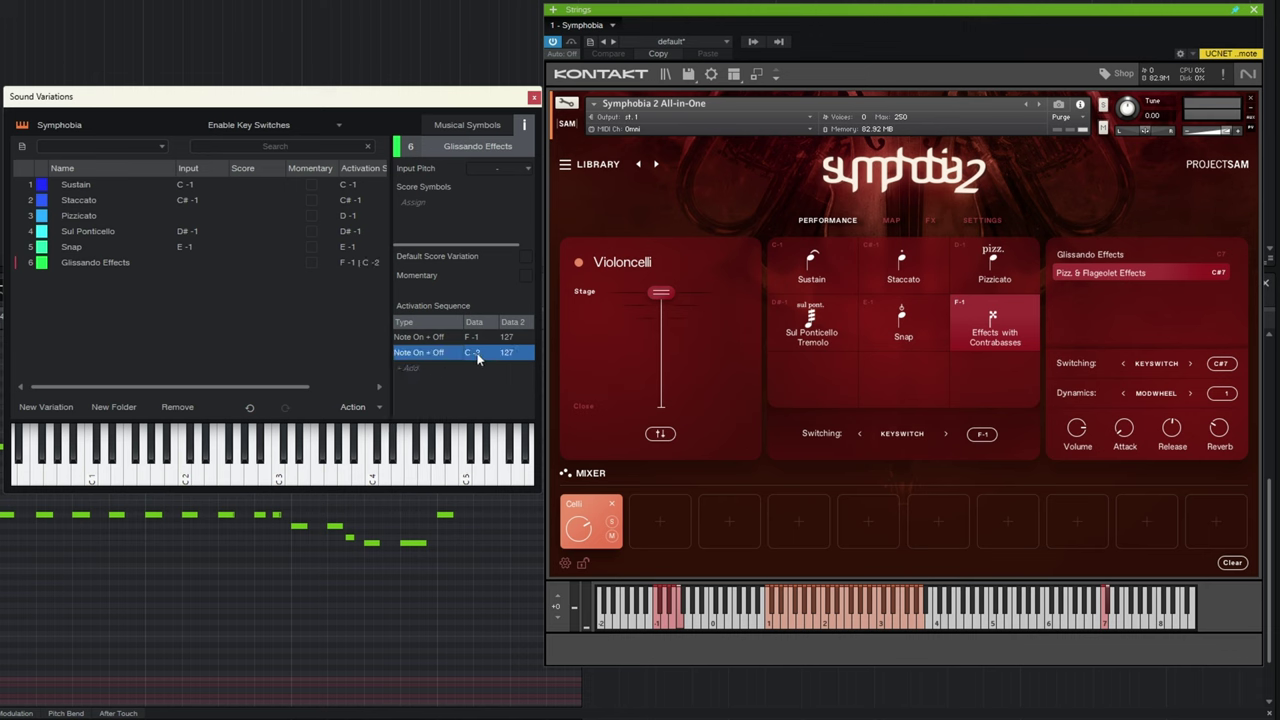
Step: Set the second activation event of Glissando Effects to note C 7 and test the switch in Symphobia
{"action": "double_click", "coordinate": [478, 356]}
{"action": "type", "text": "C7"}
{"action": "key", "text": "Return"}
{"action": "left_click", "coordinate": [83, 263]}
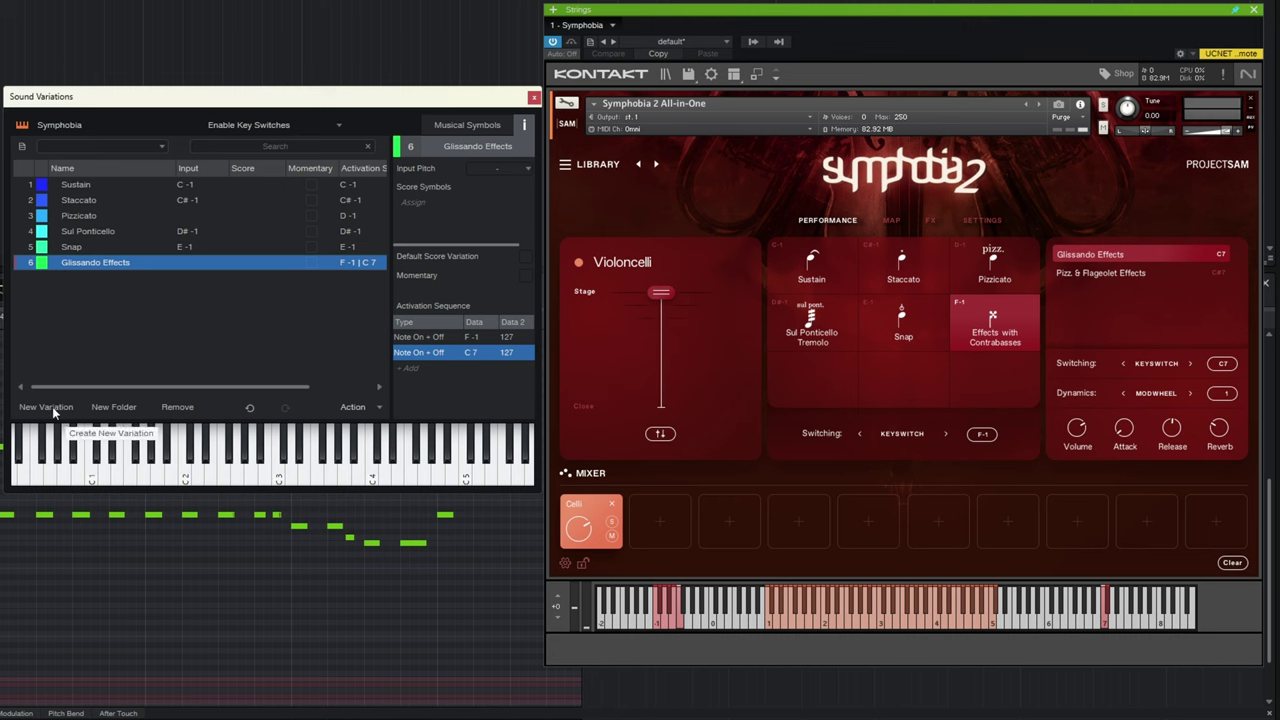
Step: Create a variation named Pizz & Flag with Note On + Off activation events F -1 and C# 7
{"action": "left_click", "coordinate": [52, 406]}
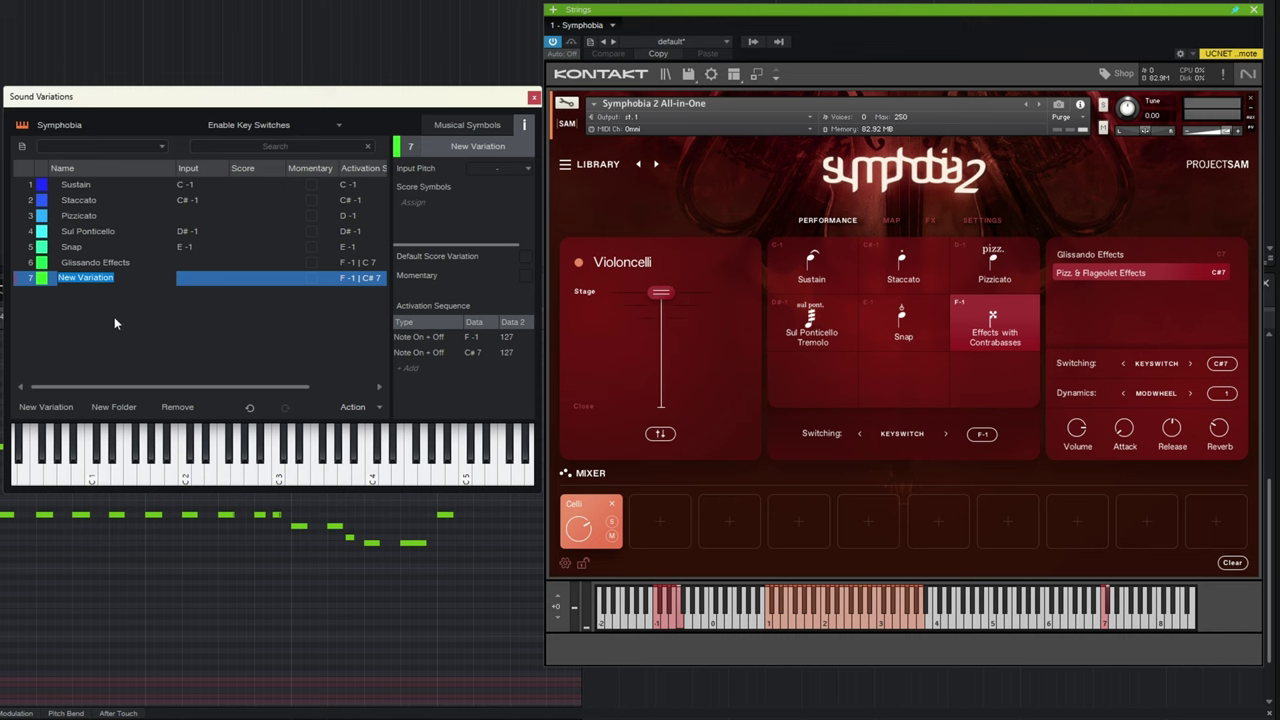
{"action": "type", "text": "Pizz & Flag"}
{"action": "key", "text": "Return"}
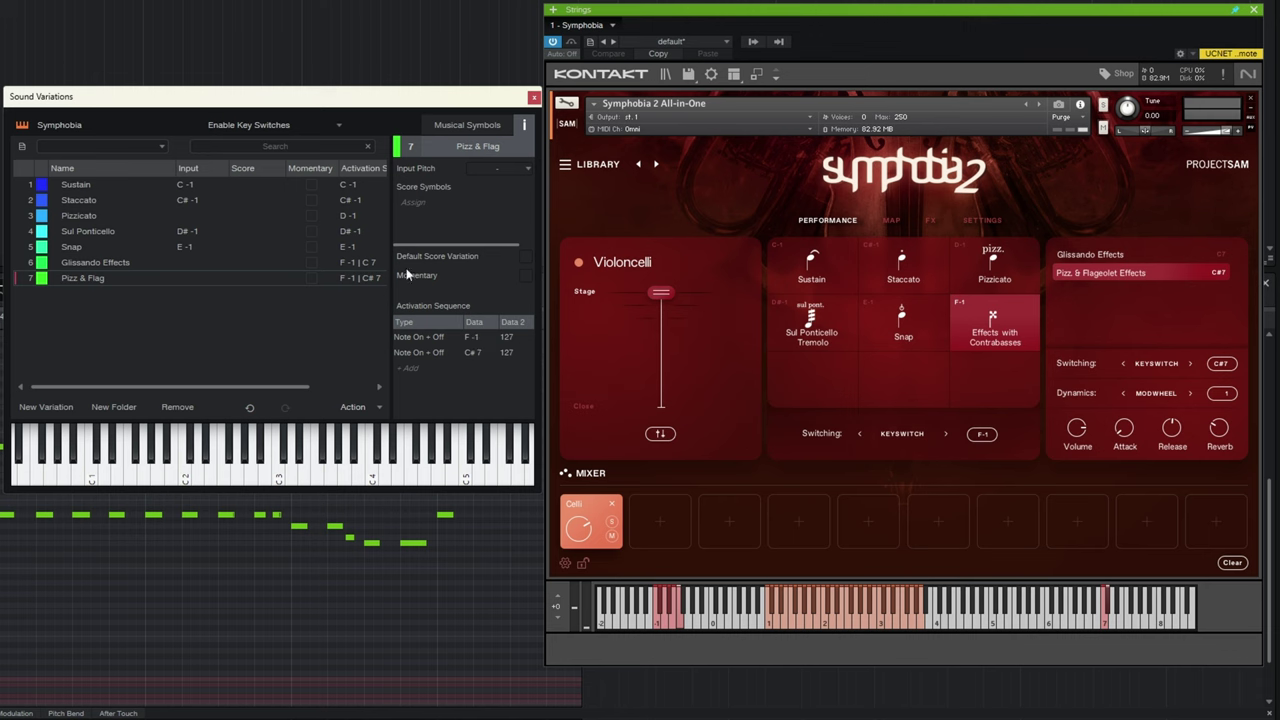
Step: Switch back and forth between Glissando Effects and Pizz & Flag to check that each triggers its sub-articulation
{"action": "left_click", "coordinate": [87, 265]}
{"action": "left_click", "coordinate": [89, 279]}
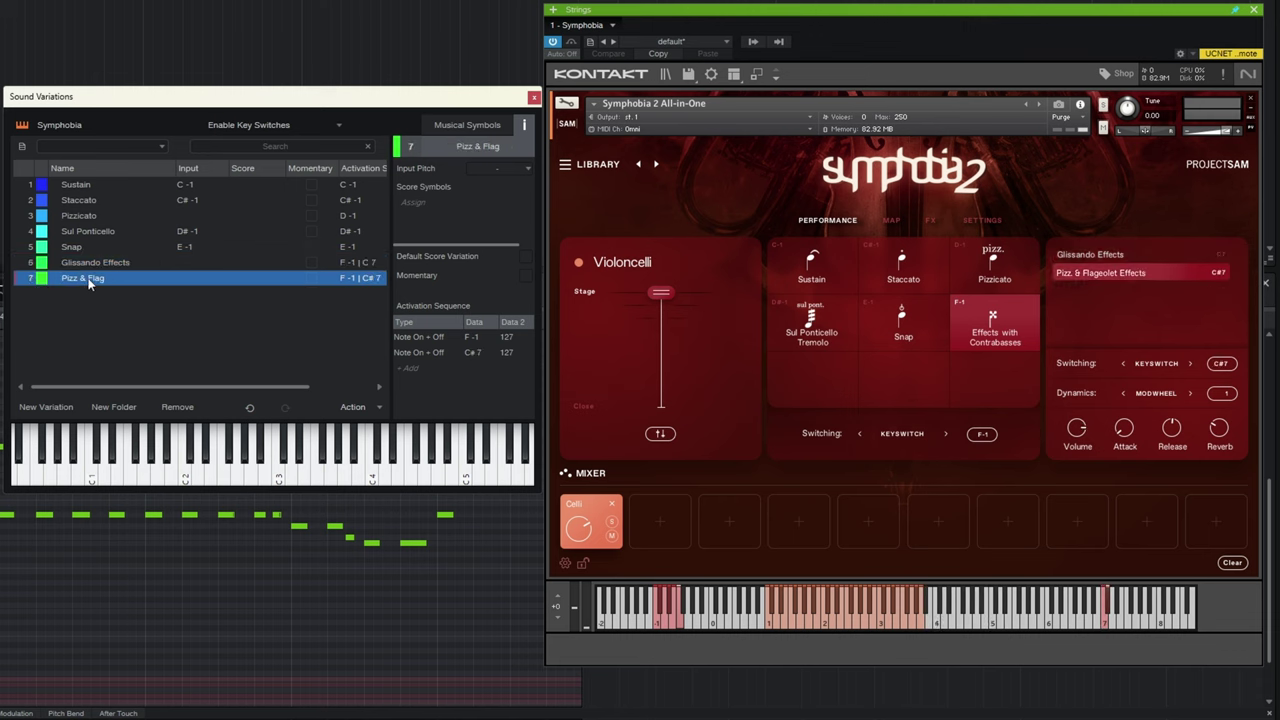
{"action": "left_click", "coordinate": [89, 264]}
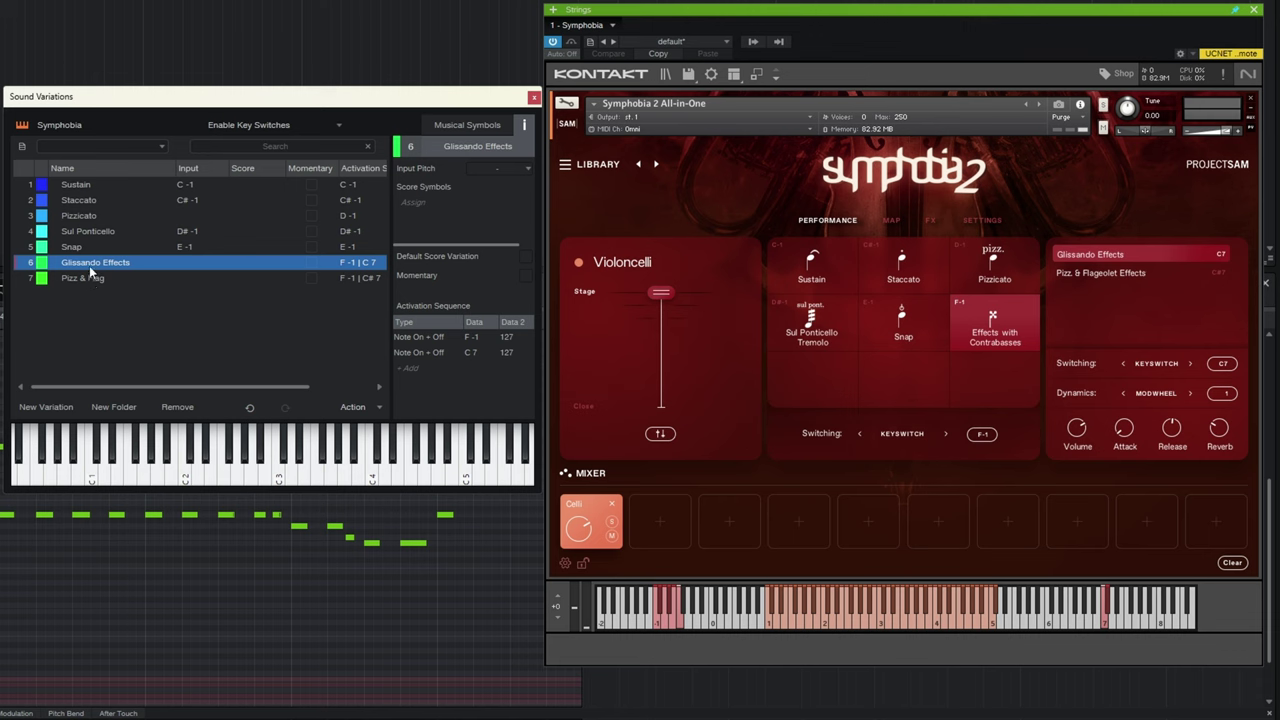
{"action": "left_click", "coordinate": [85, 280]}
{"action": "left_click", "coordinate": [89, 265]}
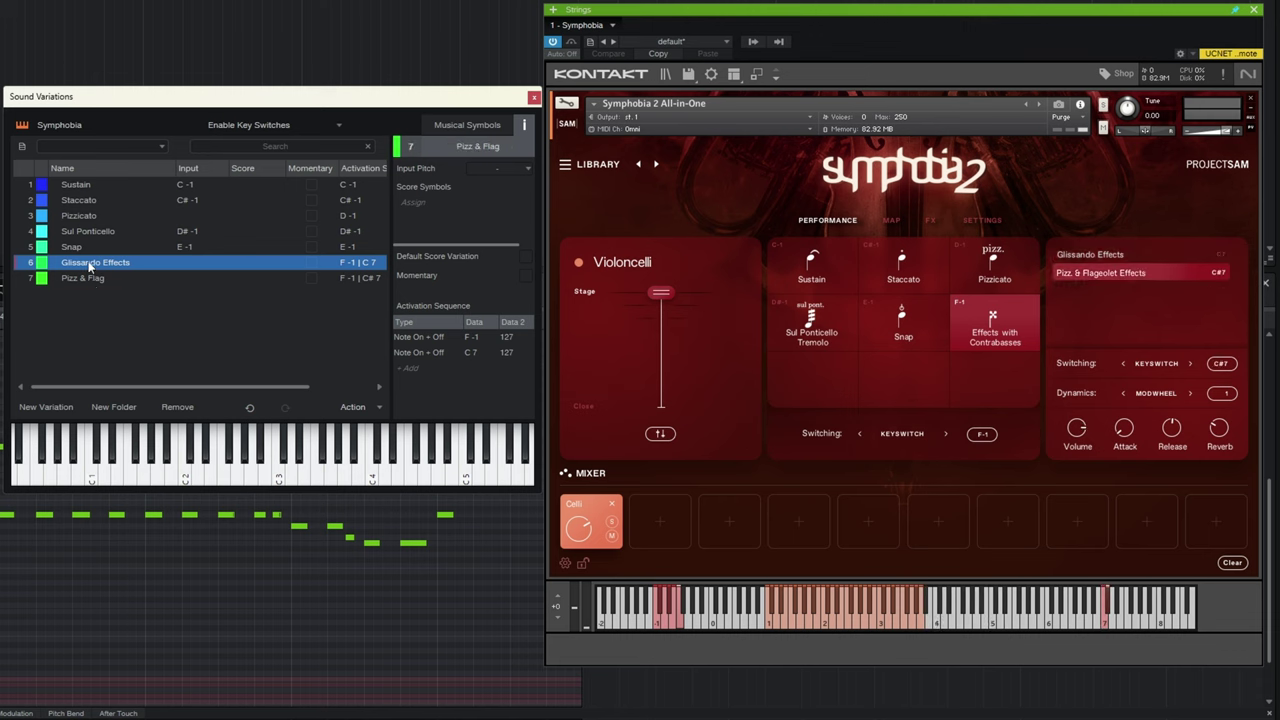
{"action": "left_click", "coordinate": [88, 281]}
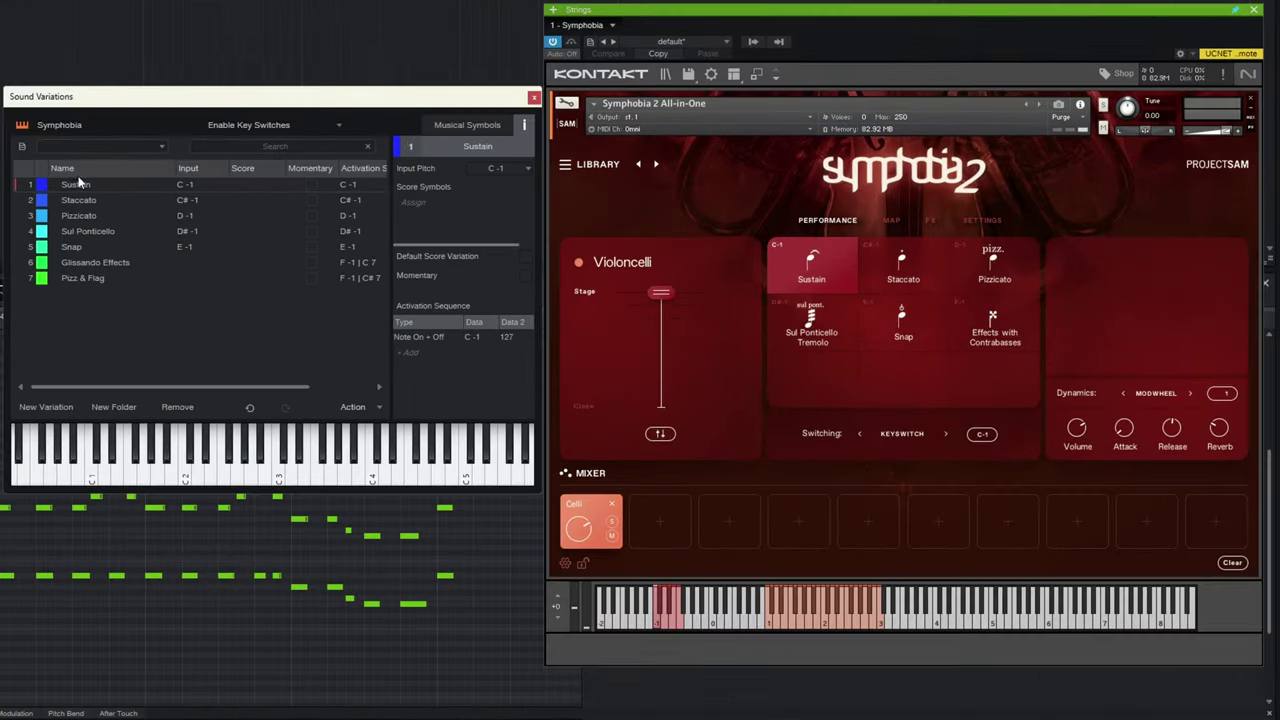
Step: Make Sustain the default score variation, and store the map as a preset named Preset before closing the Sound Variations editor
{"action": "left_click", "coordinate": [83, 187]}
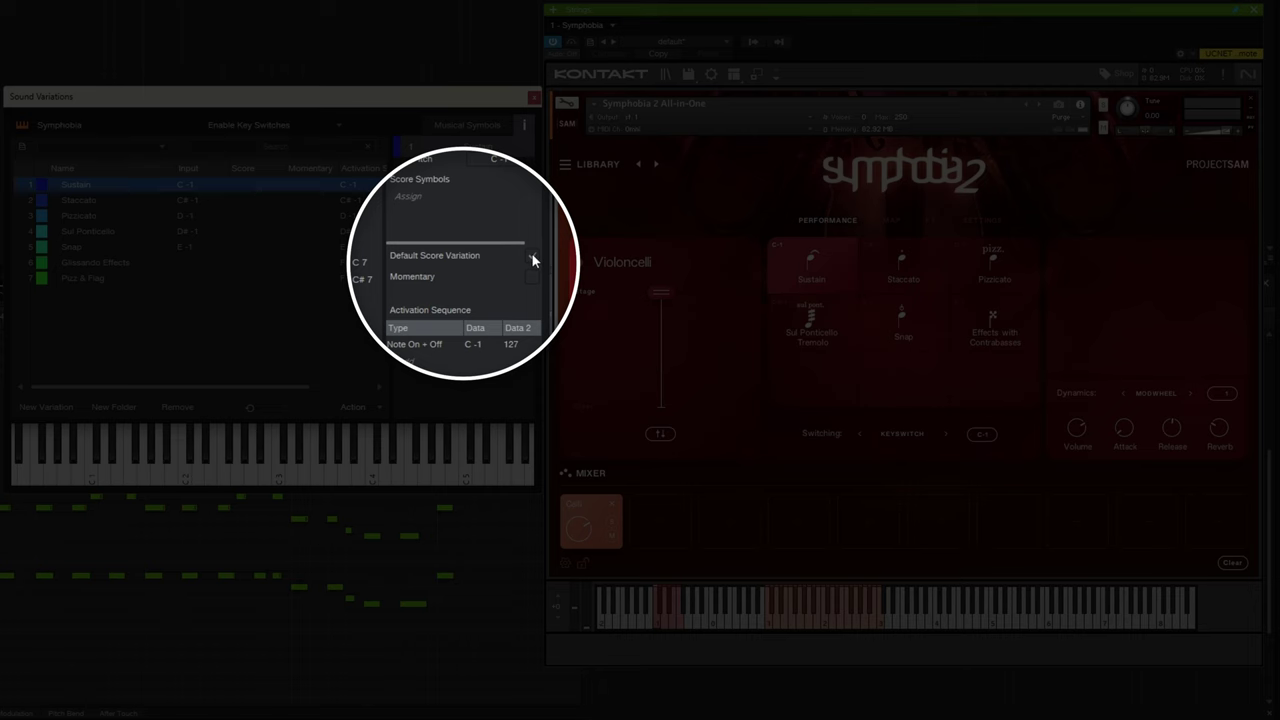
{"action": "left_click", "coordinate": [533, 260]}
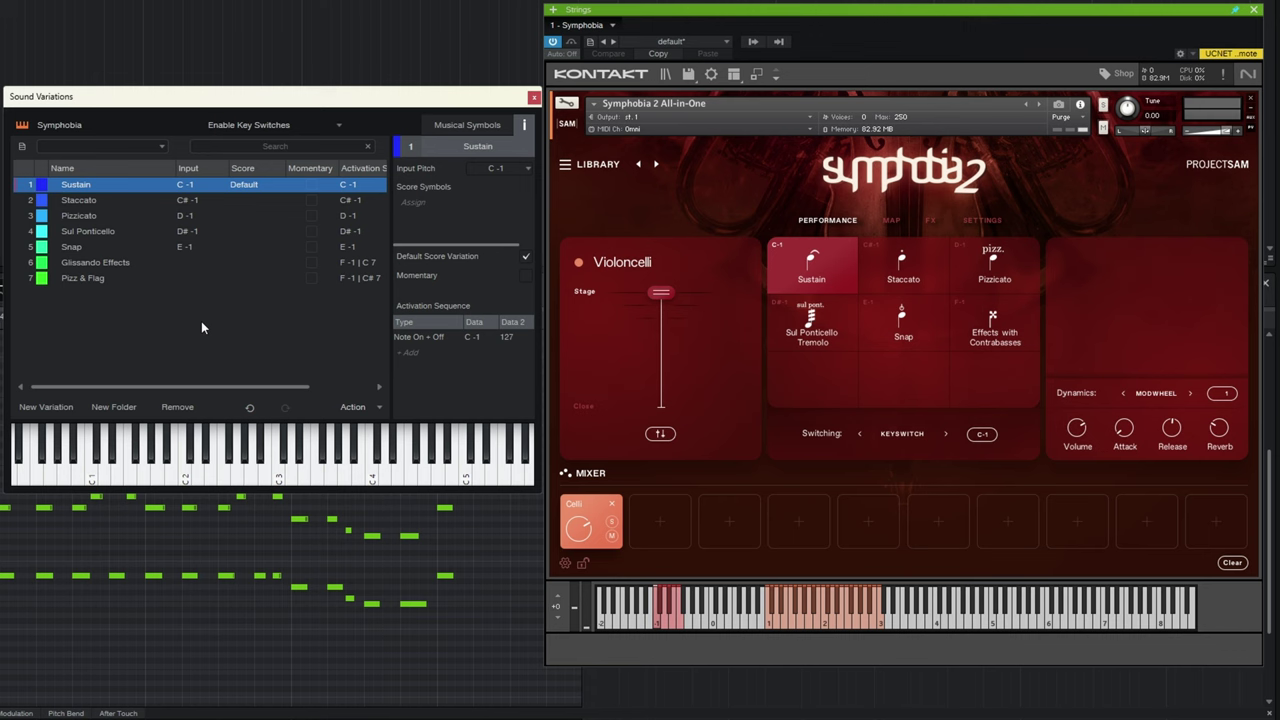
{"action": "left_click", "coordinate": [22, 148]}
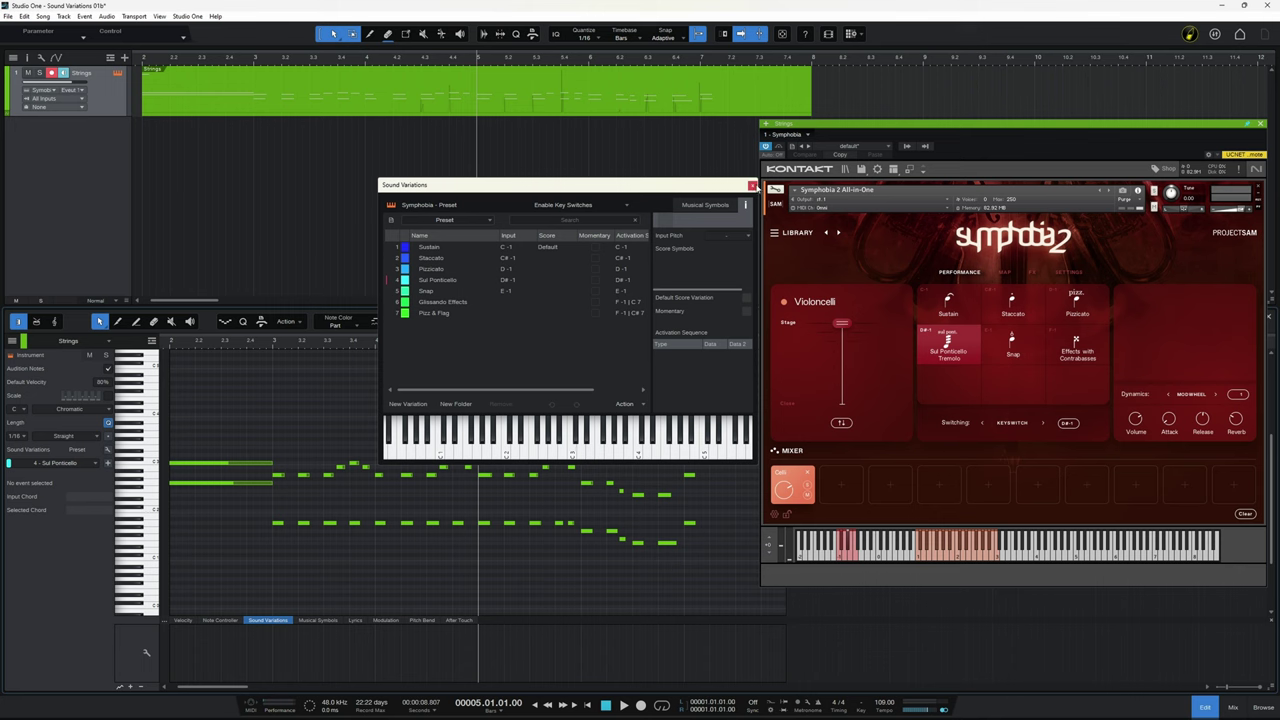
{"action": "left_click", "coordinate": [753, 186]}
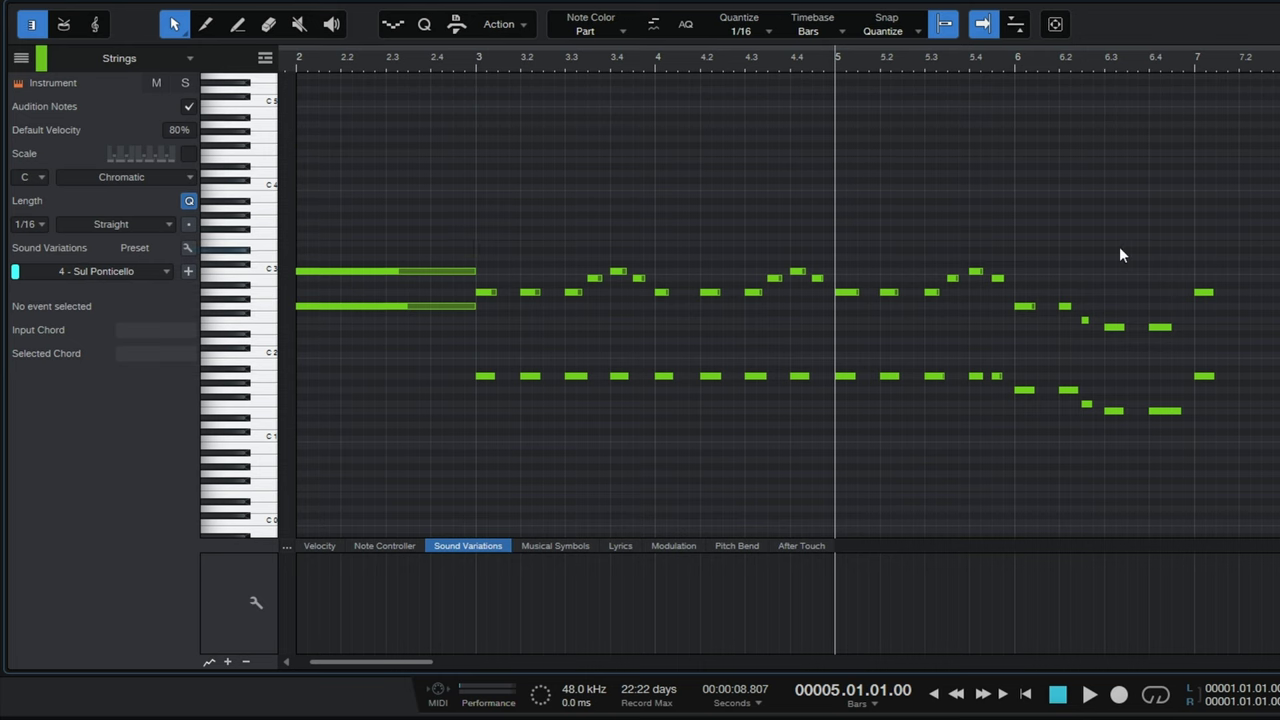
Step: Apply the Staccato sound variation to all notes of the Strings part
{"action": "left_click_drag", "start_coordinate": [1256, 207], "coordinate": [344, 501]}
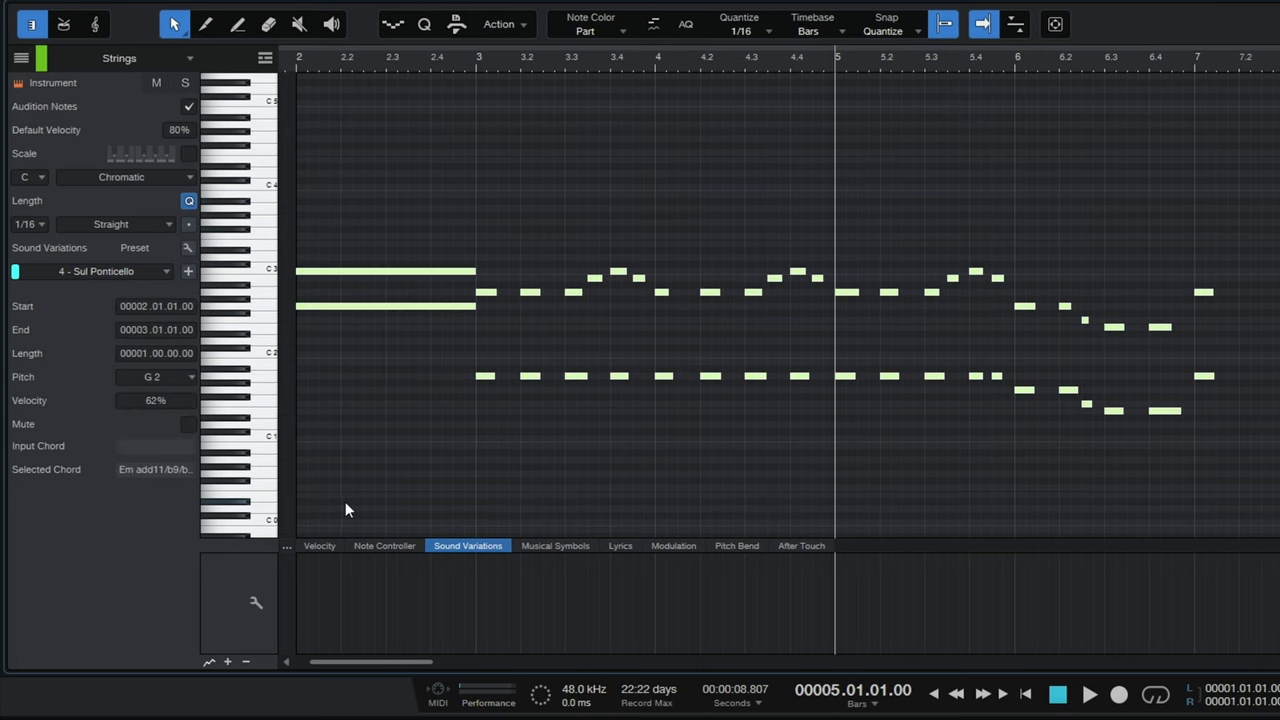
{"action": "right_click", "coordinate": [434, 270]}
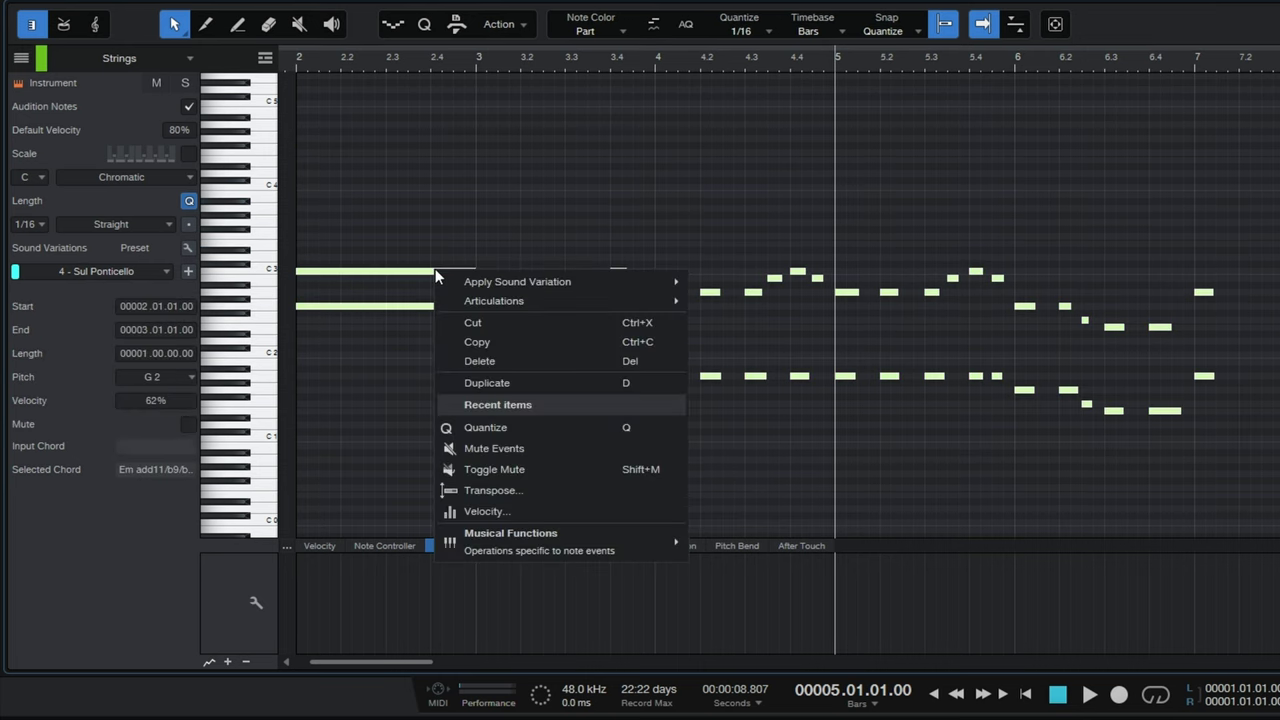
{"action": "mouse_move", "coordinate": [480, 286]}
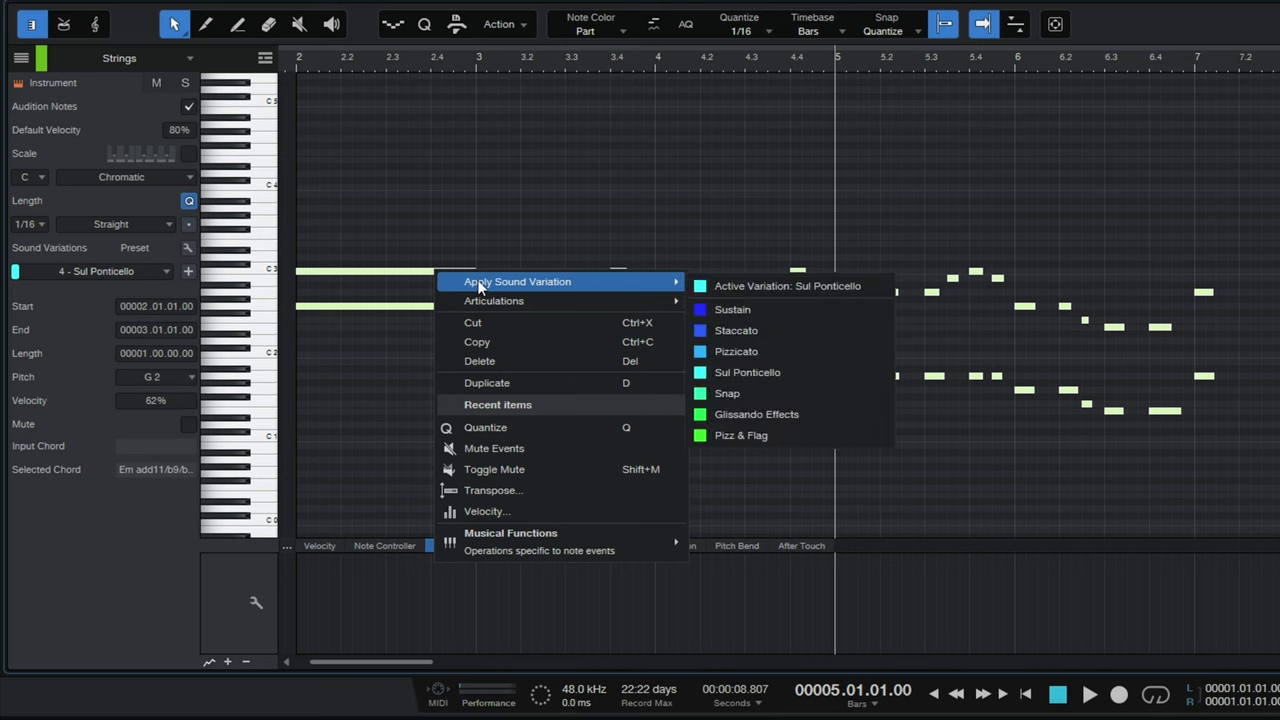
{"action": "left_click", "coordinate": [742, 330]}
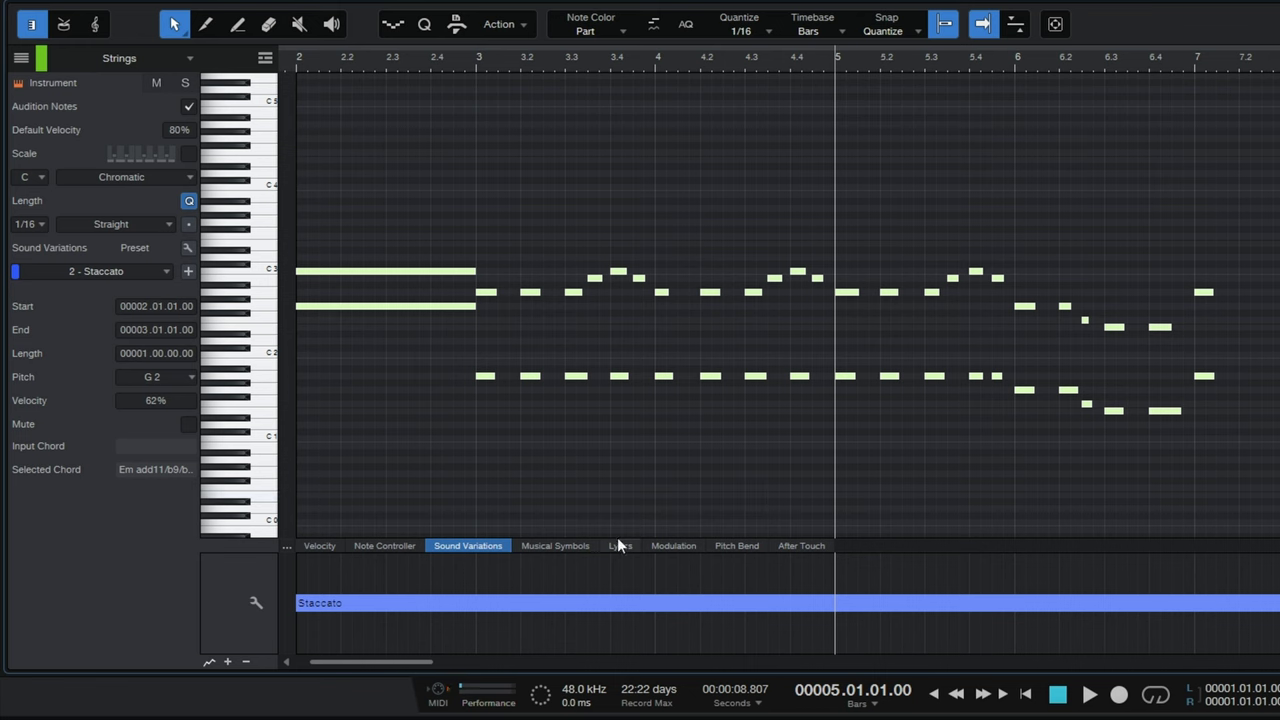
{"action": "left_click", "coordinate": [698, 445]}
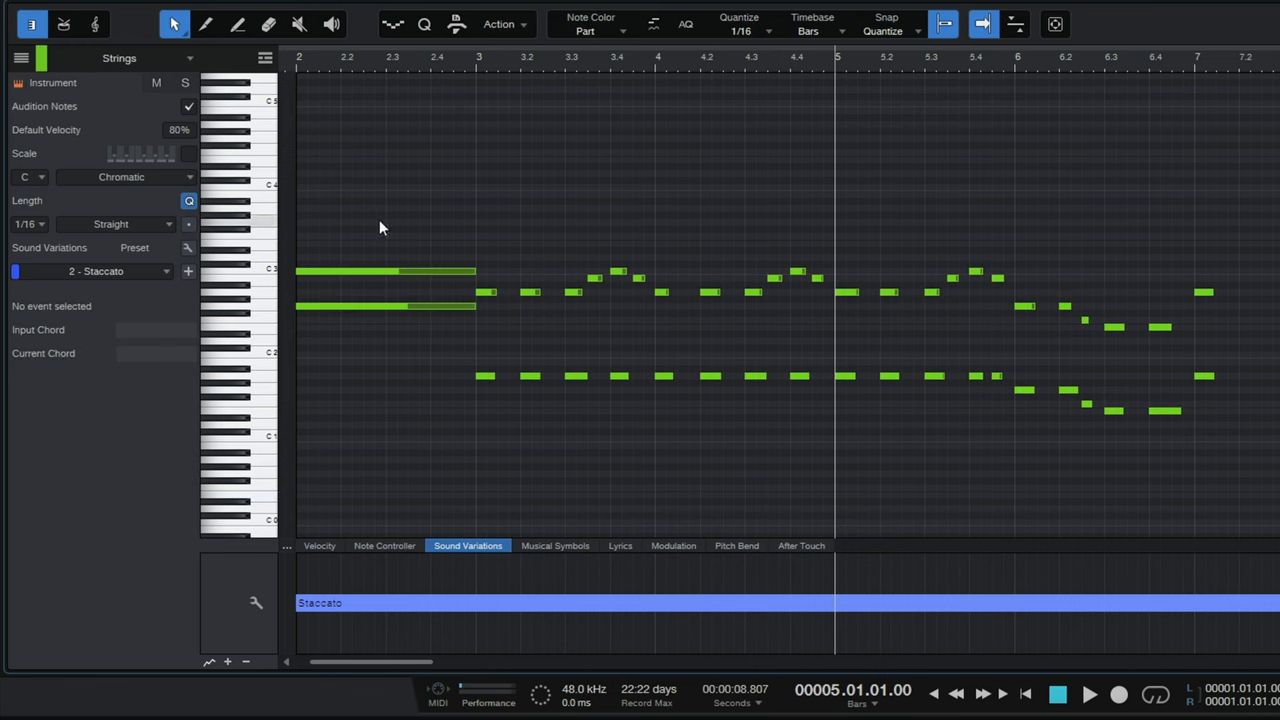
Step: Apply the Glissando Effects sound variation to the two long notes in bar 2
{"action": "left_click_drag", "start_coordinate": [386, 214], "coordinate": [387, 360]}
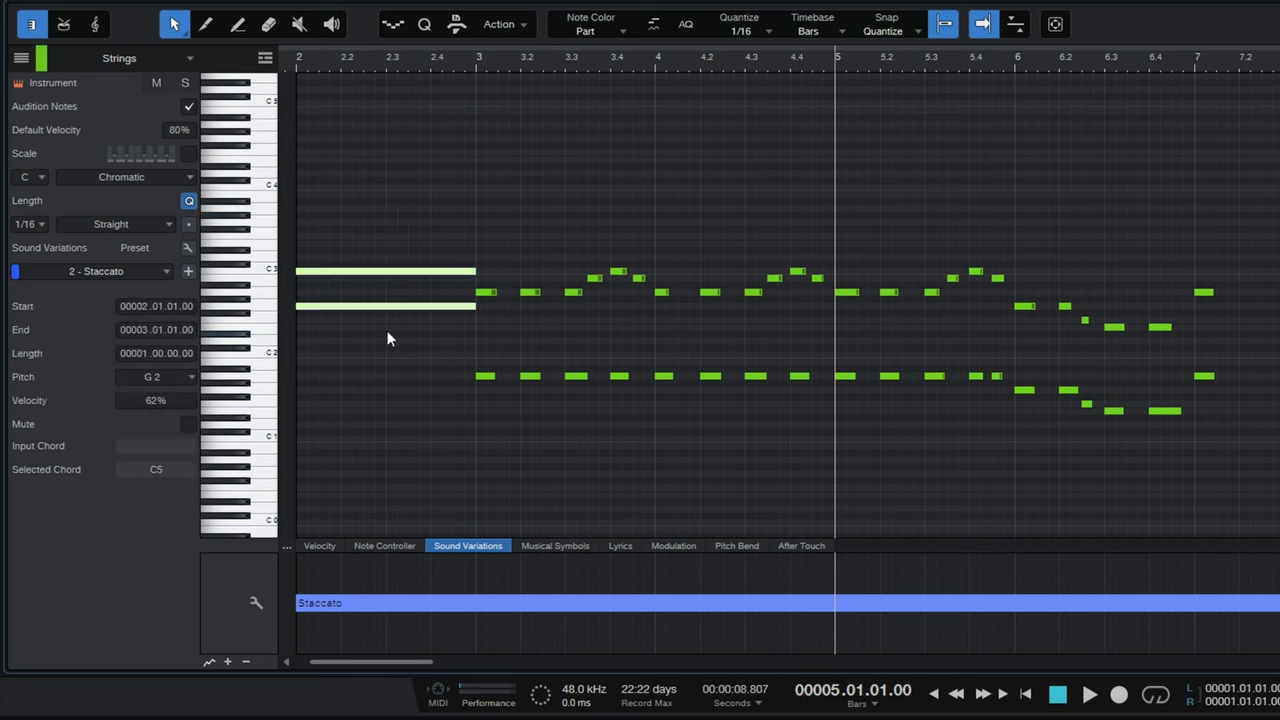
{"action": "right_click", "coordinate": [388, 272]}
{"action": "mouse_move", "coordinate": [432, 284]}
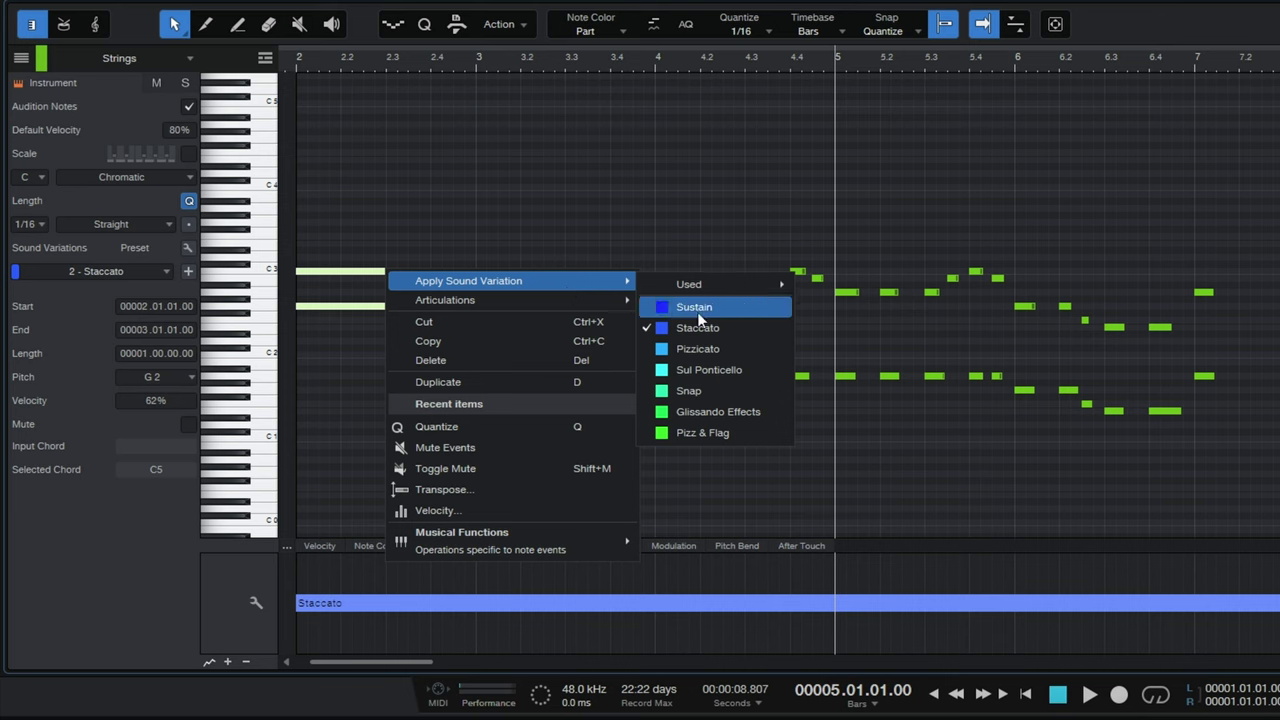
{"action": "left_click", "coordinate": [716, 412]}
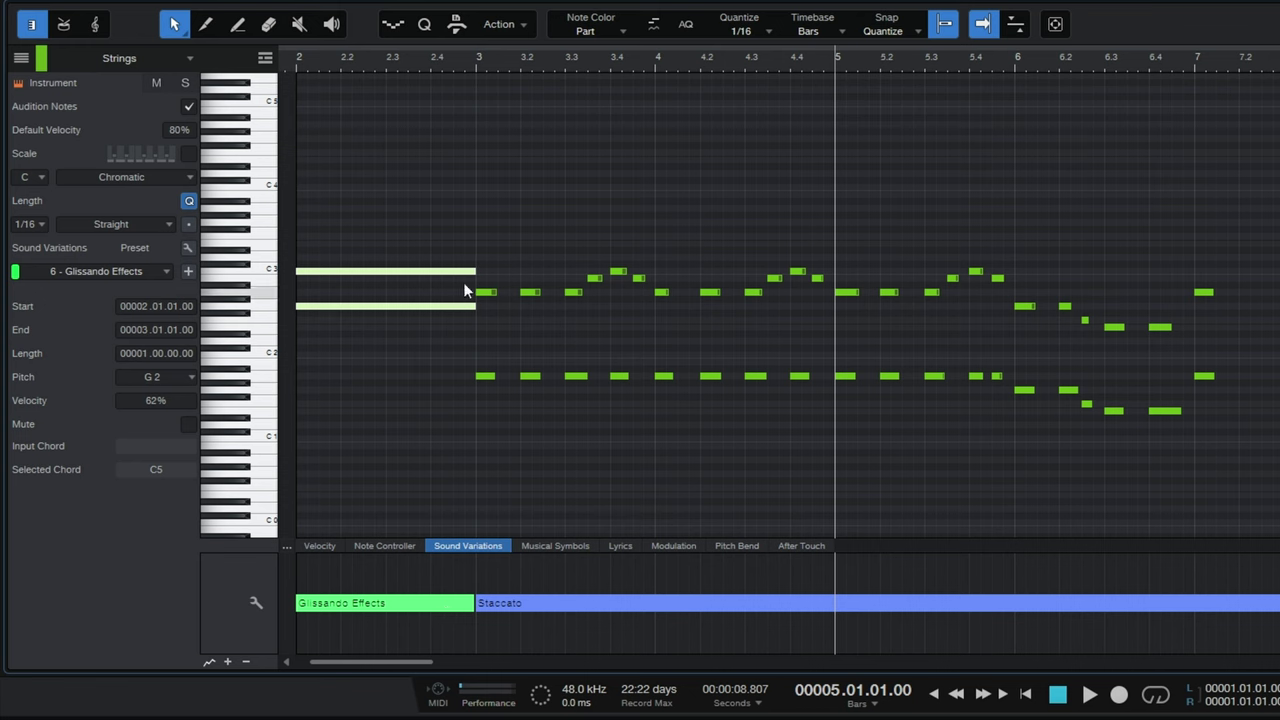
Step: Insert a Pizzicato variation starting at bar 4 in the Sound Variations lane
{"action": "mouse_move", "coordinate": [474, 607]}
{"action": "left_mouse_down"}
{"action": "mouse_move", "coordinate": [551, 607]}
{"action": "mouse_move", "coordinate": [456, 608]}
{"action": "mouse_move", "coordinate": [474, 607]}
{"action": "left_mouse_up"}
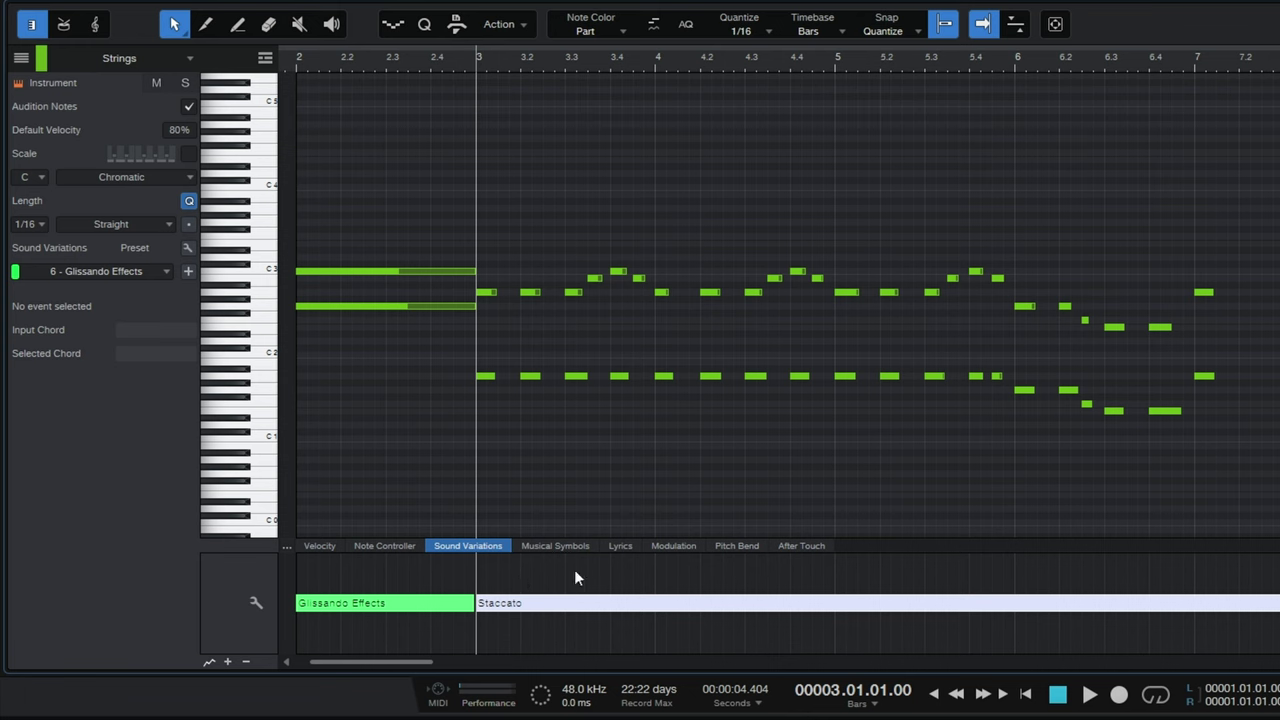
{"action": "left_click", "coordinate": [656, 586]}
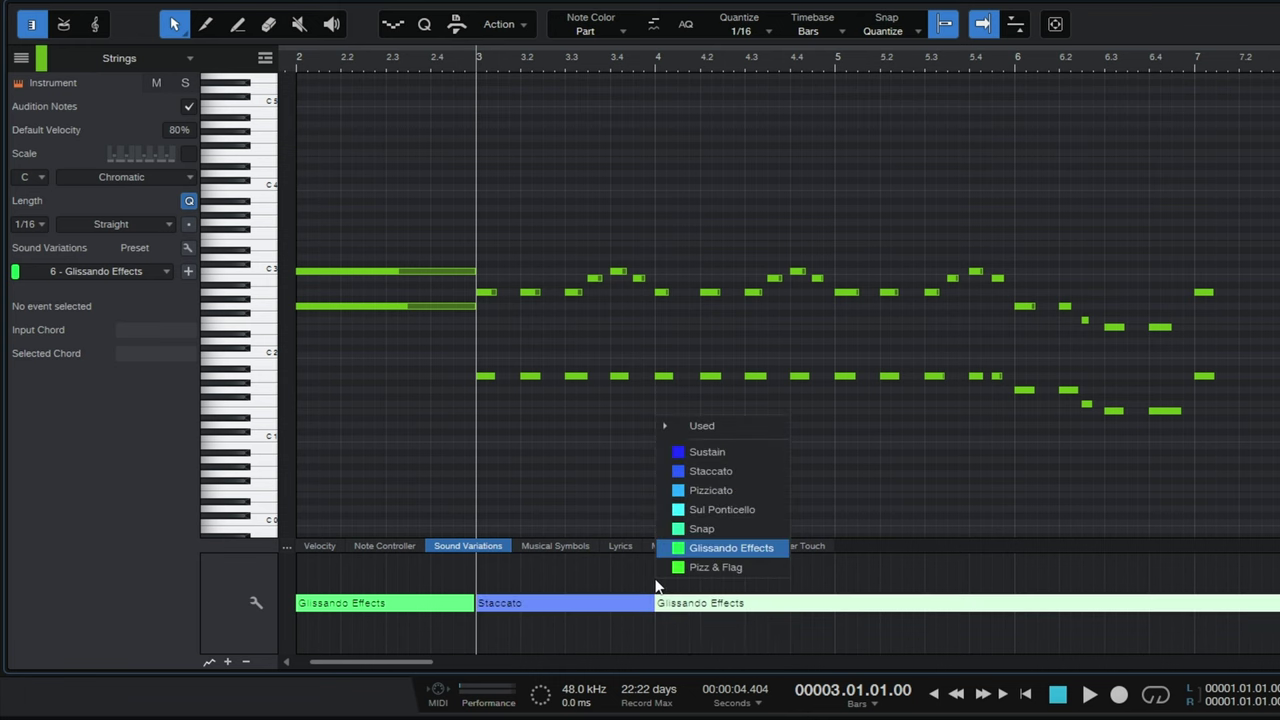
{"action": "left_click", "coordinate": [703, 491]}
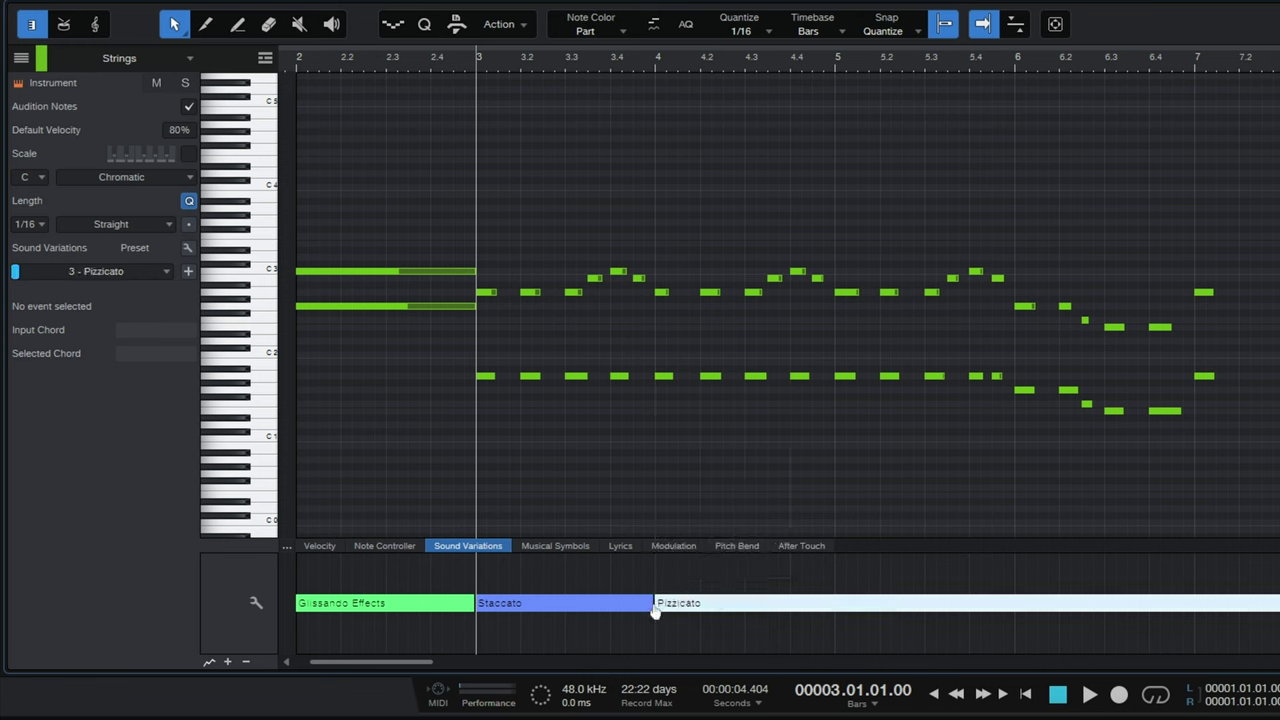